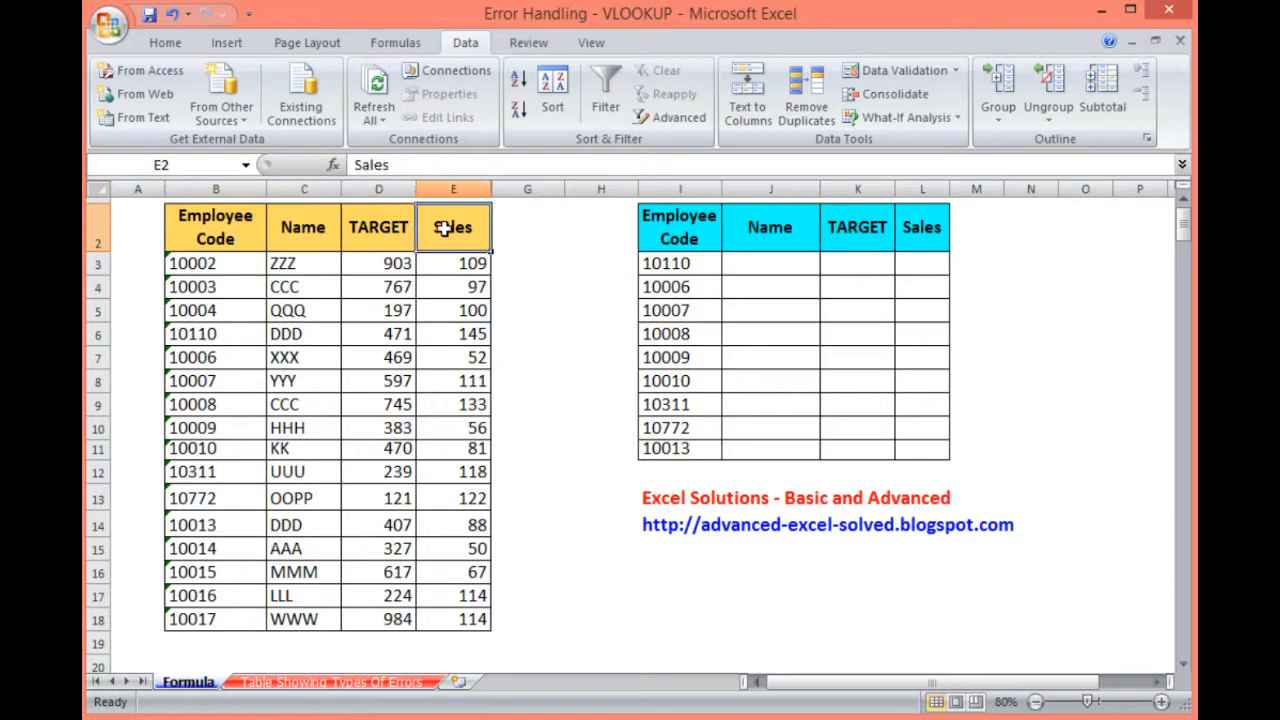
drag(210, 266, 470, 618)
click(698, 237)
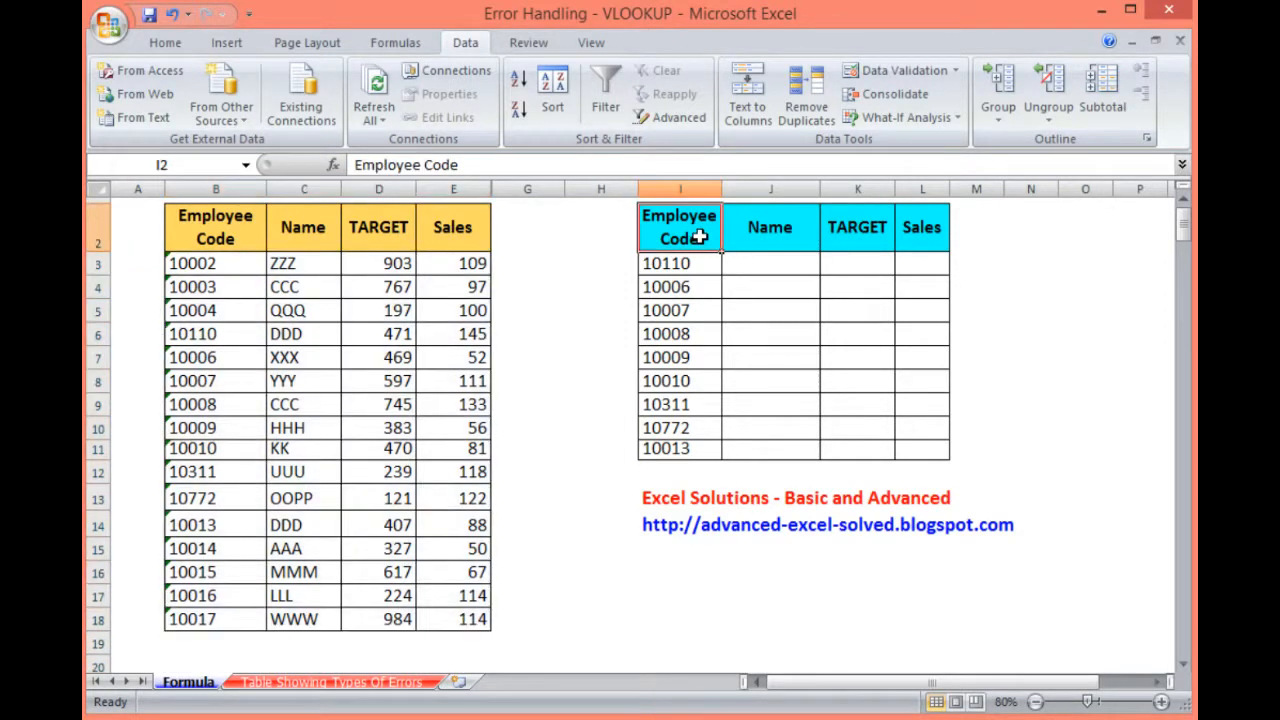
drag(698, 237, 931, 446)
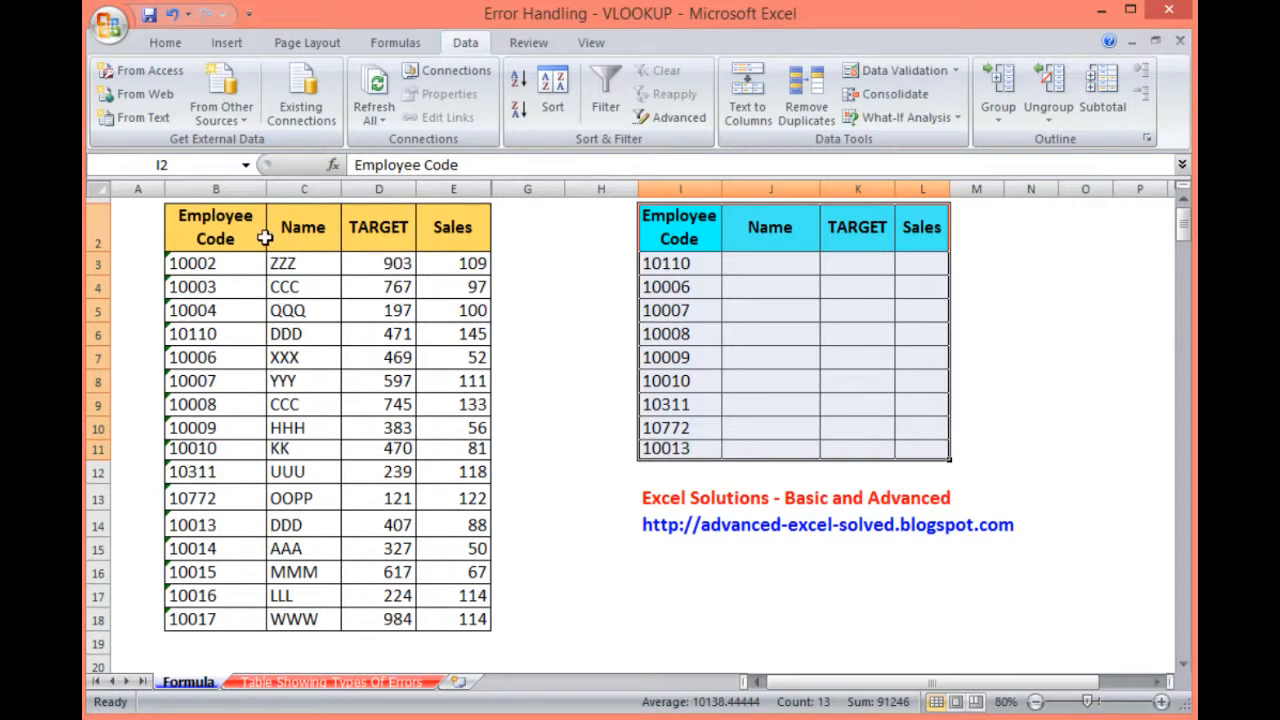
drag(220, 229, 437, 618)
Step: Start a VLOOKUP formula in J3, the first Name cell of the blue table, with I3 as the lookup value
click(777, 264)
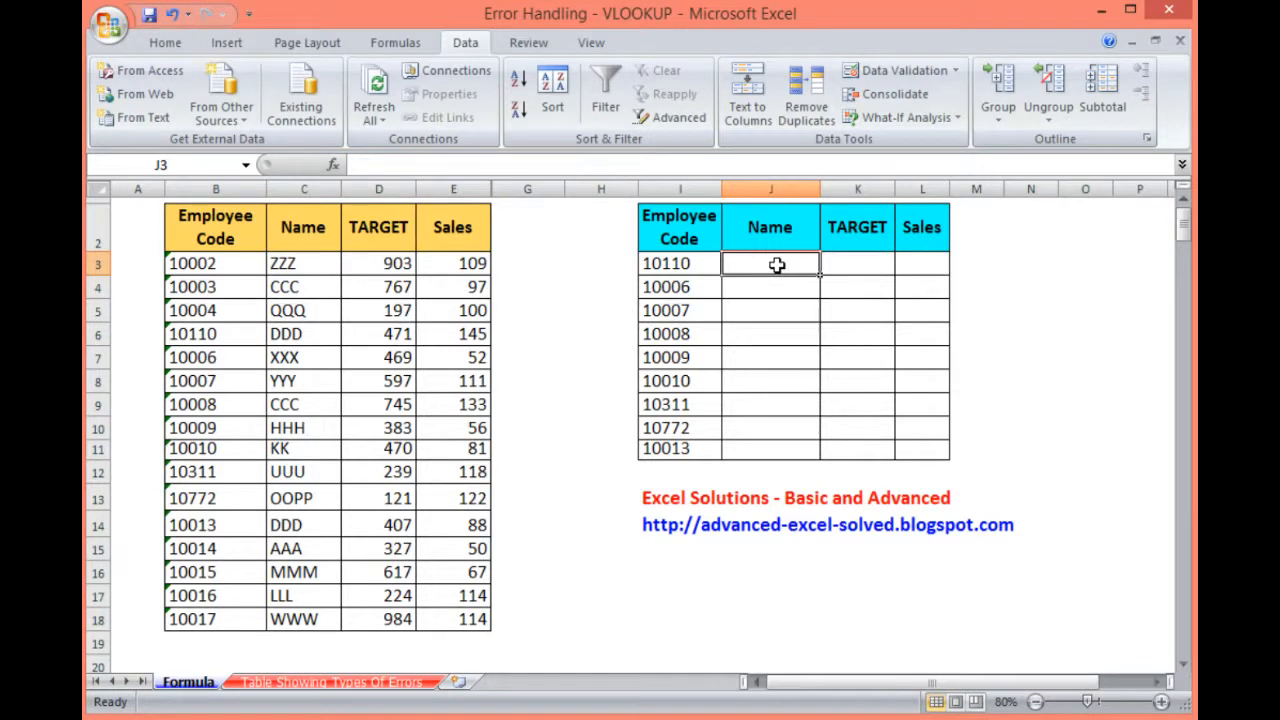
text(=vl)
key(Tab)
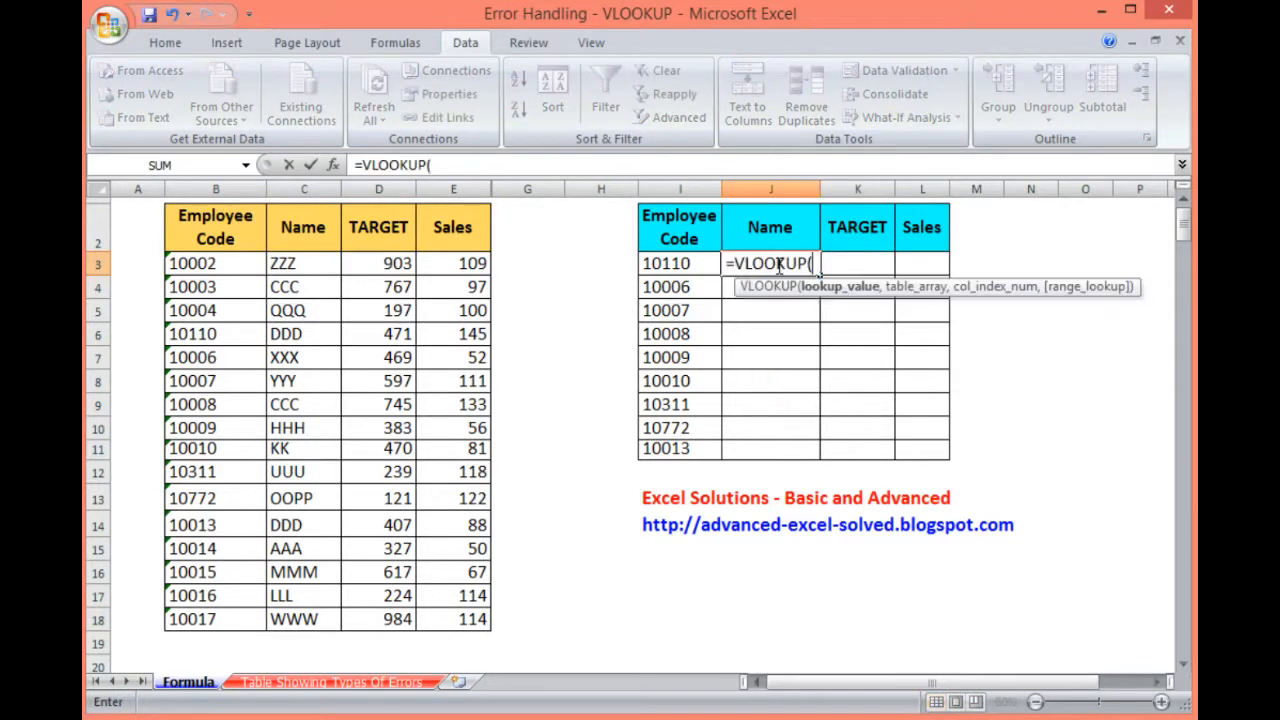
key(Left)
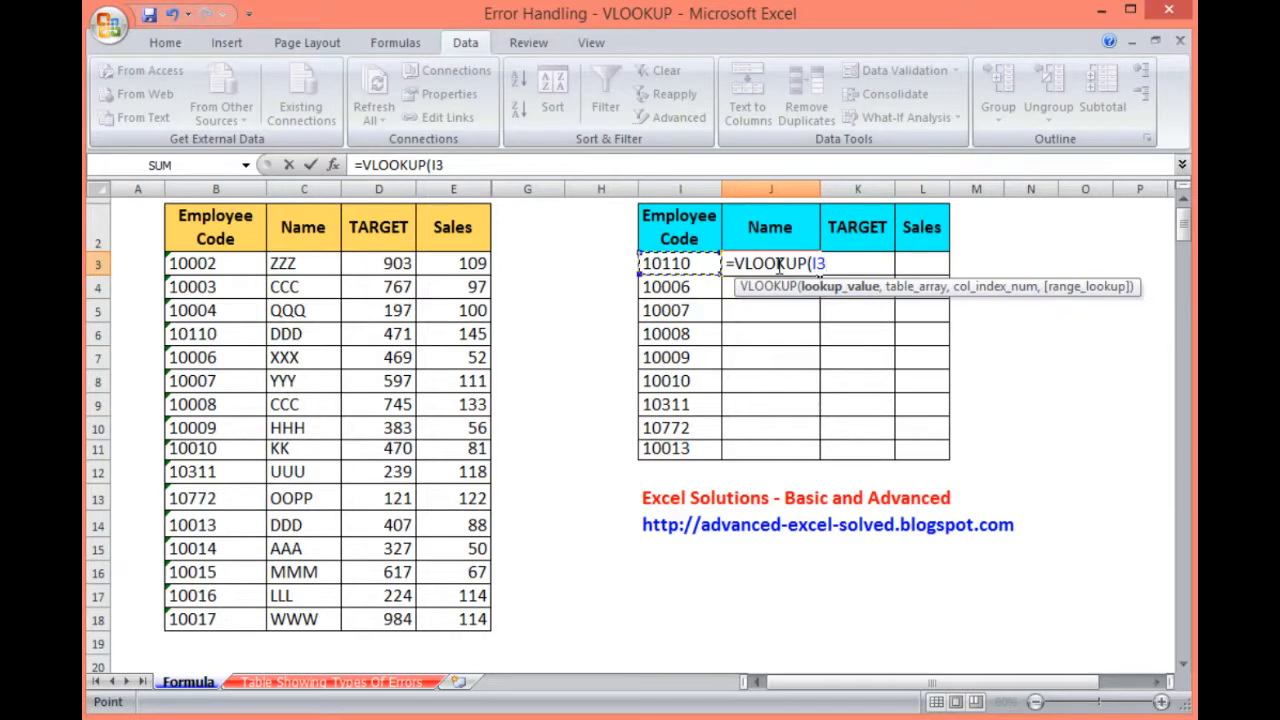
text(,)
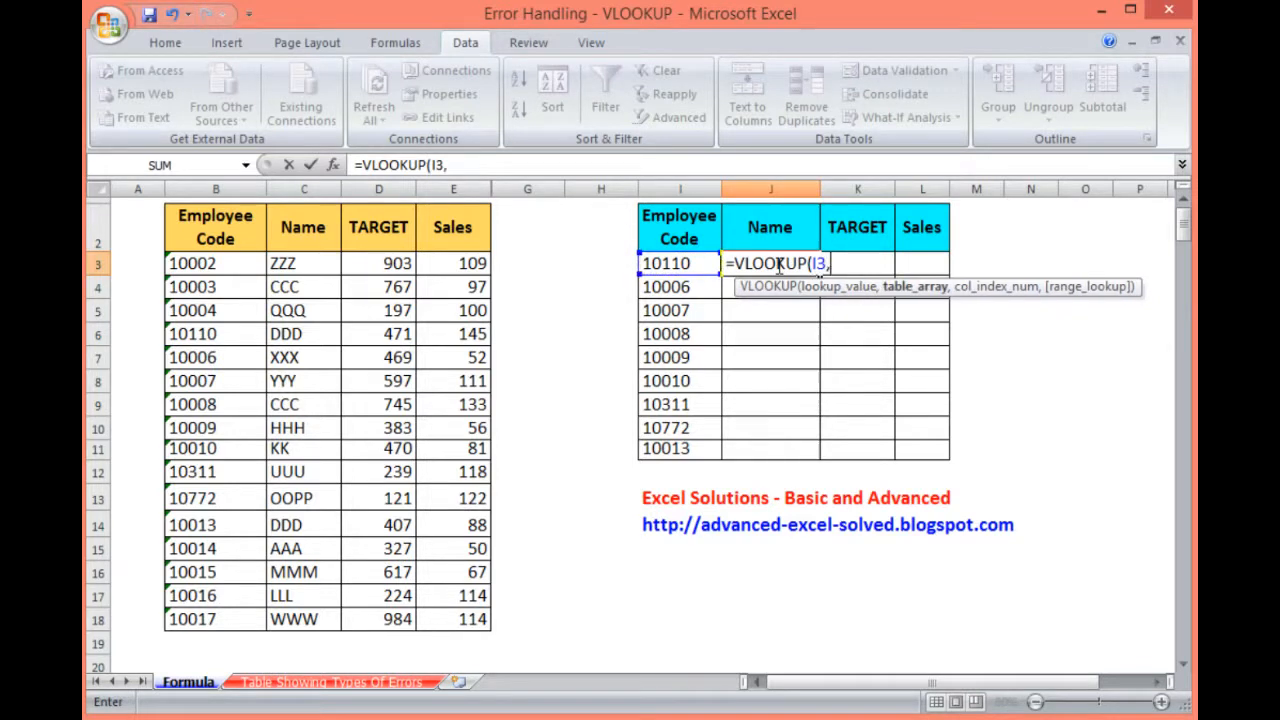
Step: Complete the J3 VLOOKUP with table array B2:E18, column index 2 and range lookup 0, and enter it
key(Left)
key(Left)
key(Left)
key(Left)
key(Left)
key(Left)
key(Left)
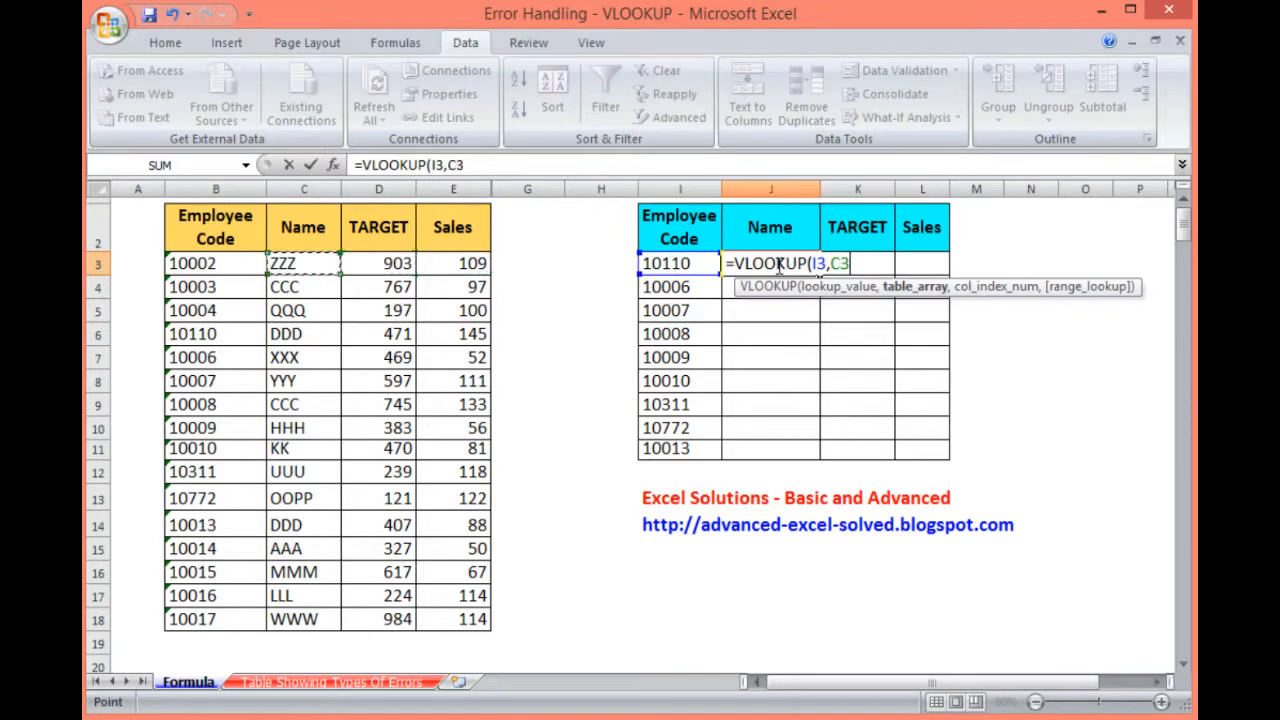
key(Up)
key(shift+Right)
key(shift+Right)
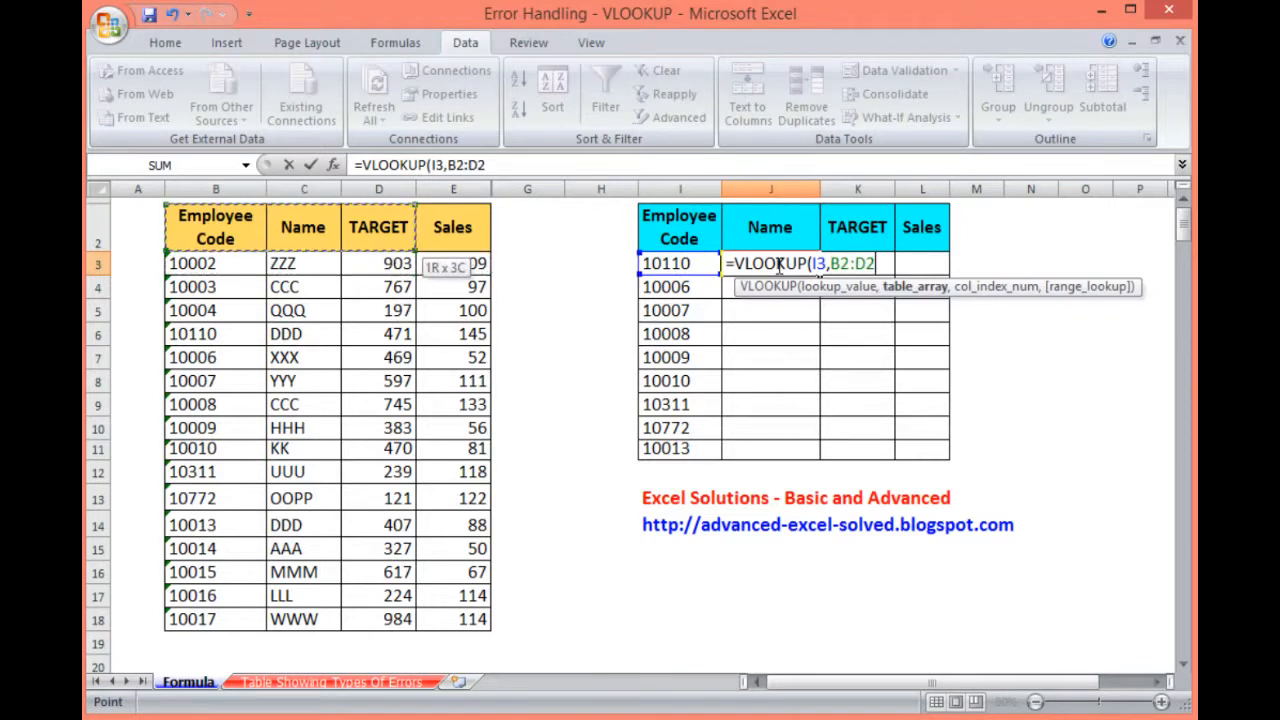
key(shift+Right)
key(ctrl+shift+Down)
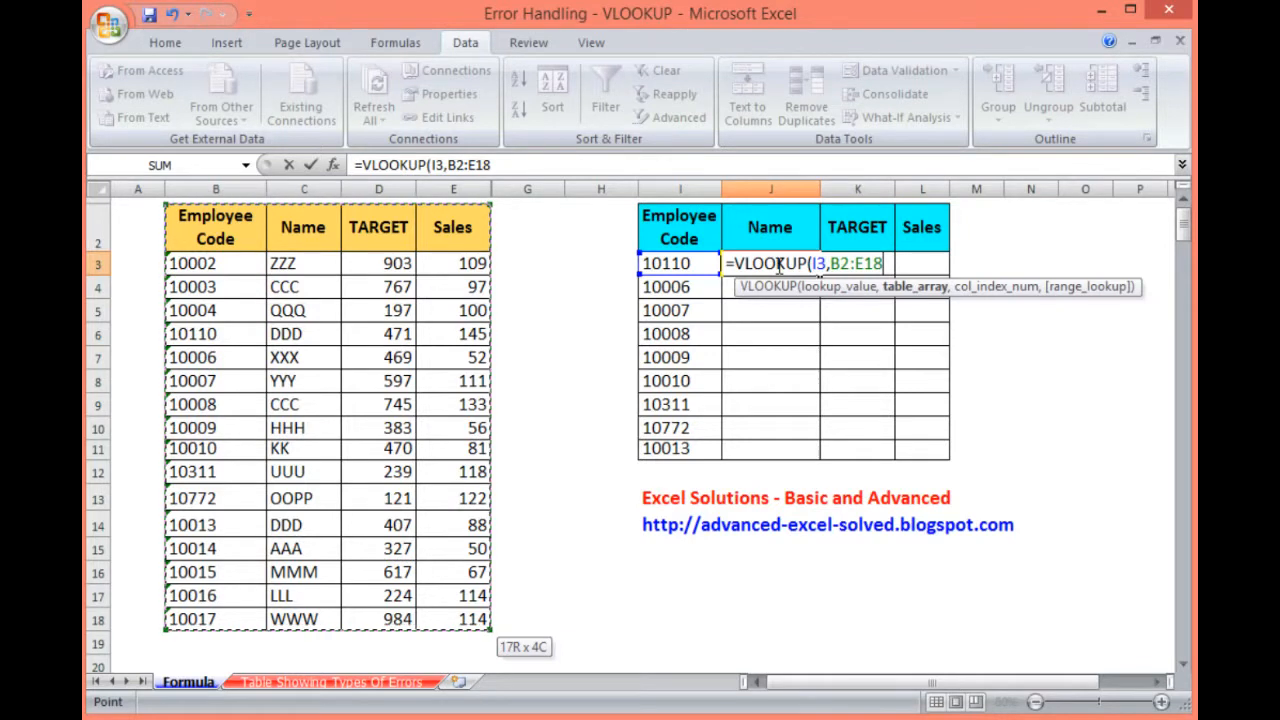
text(,)
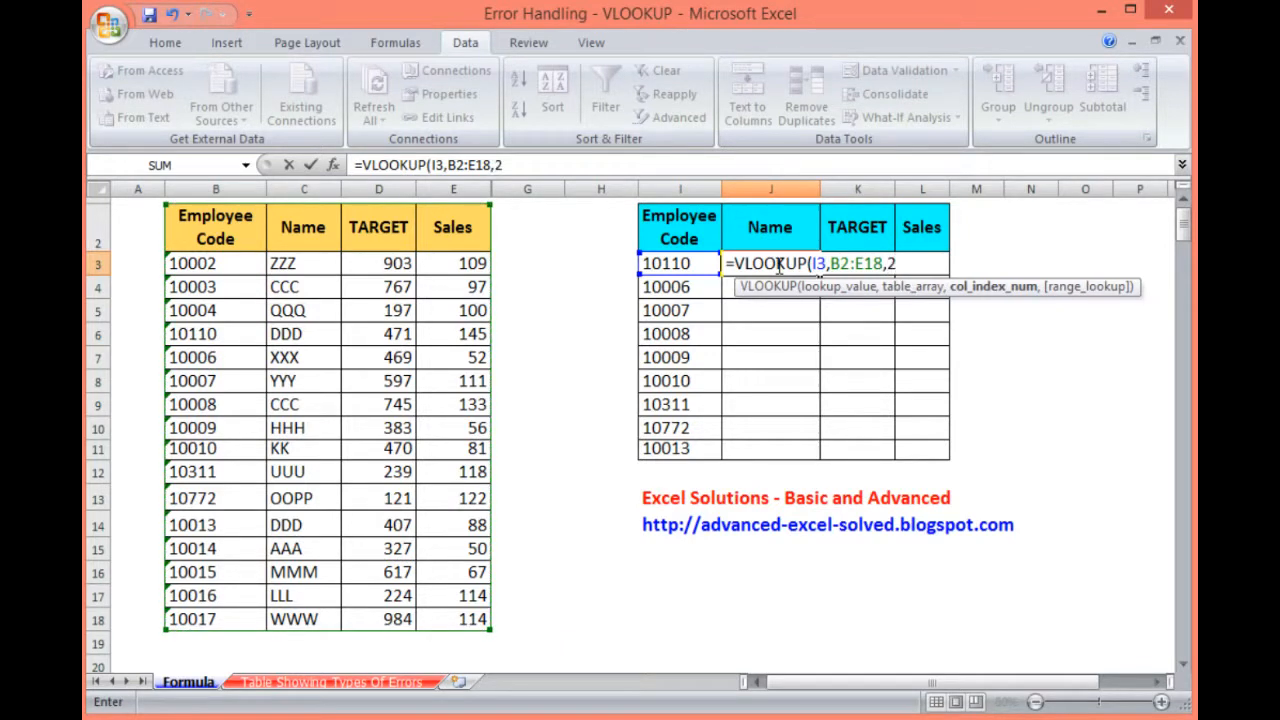
text(2,0))
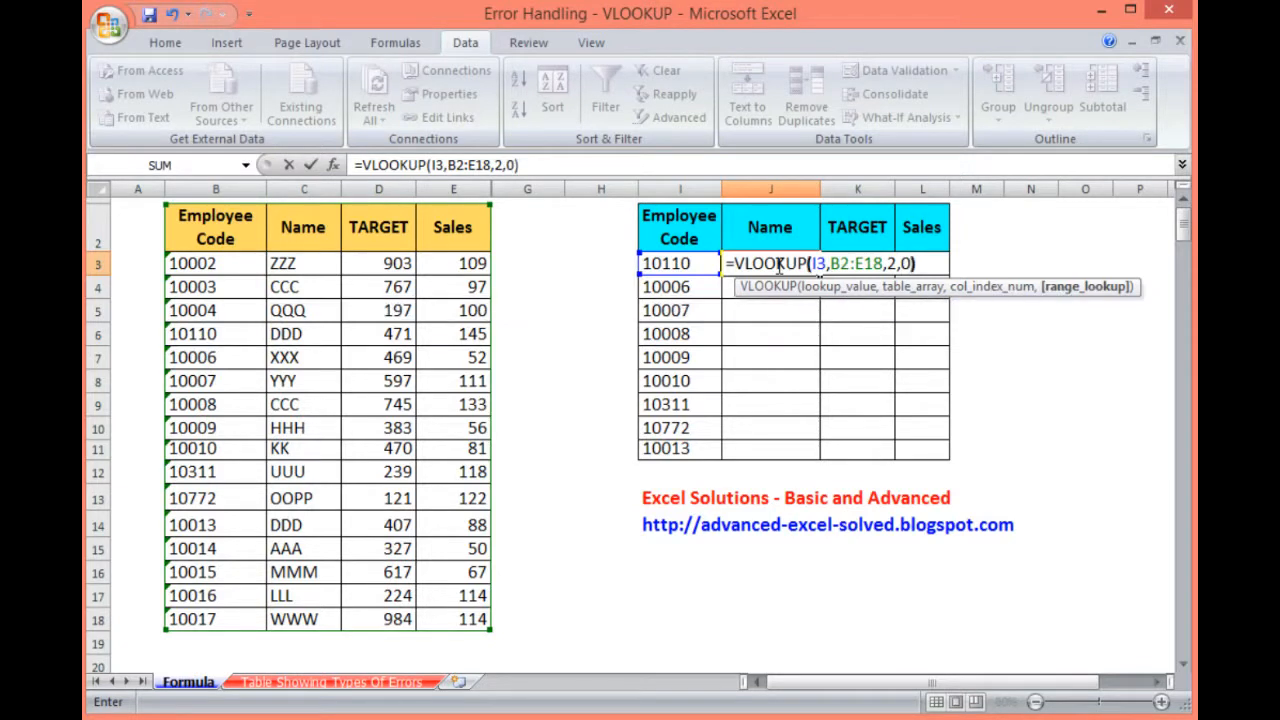
key(Return)
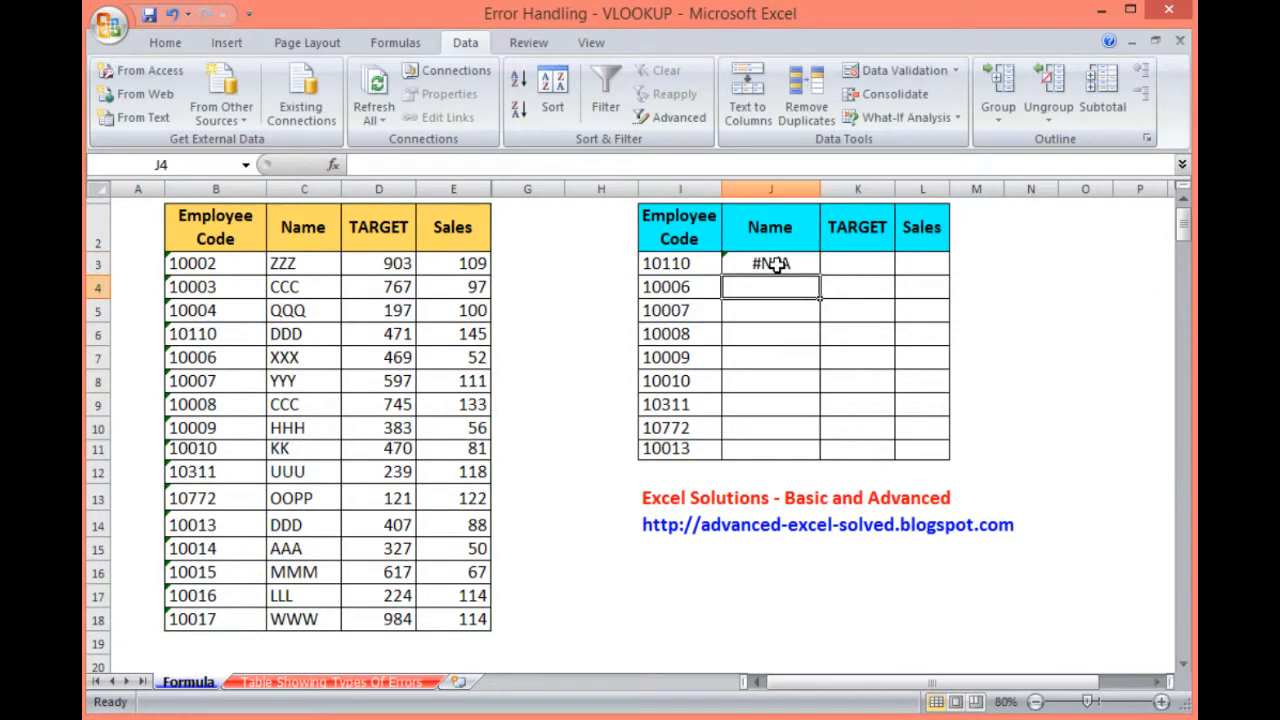
Step: Examine the lookup result in J3 and the error-checking options offered for it
click(776, 264)
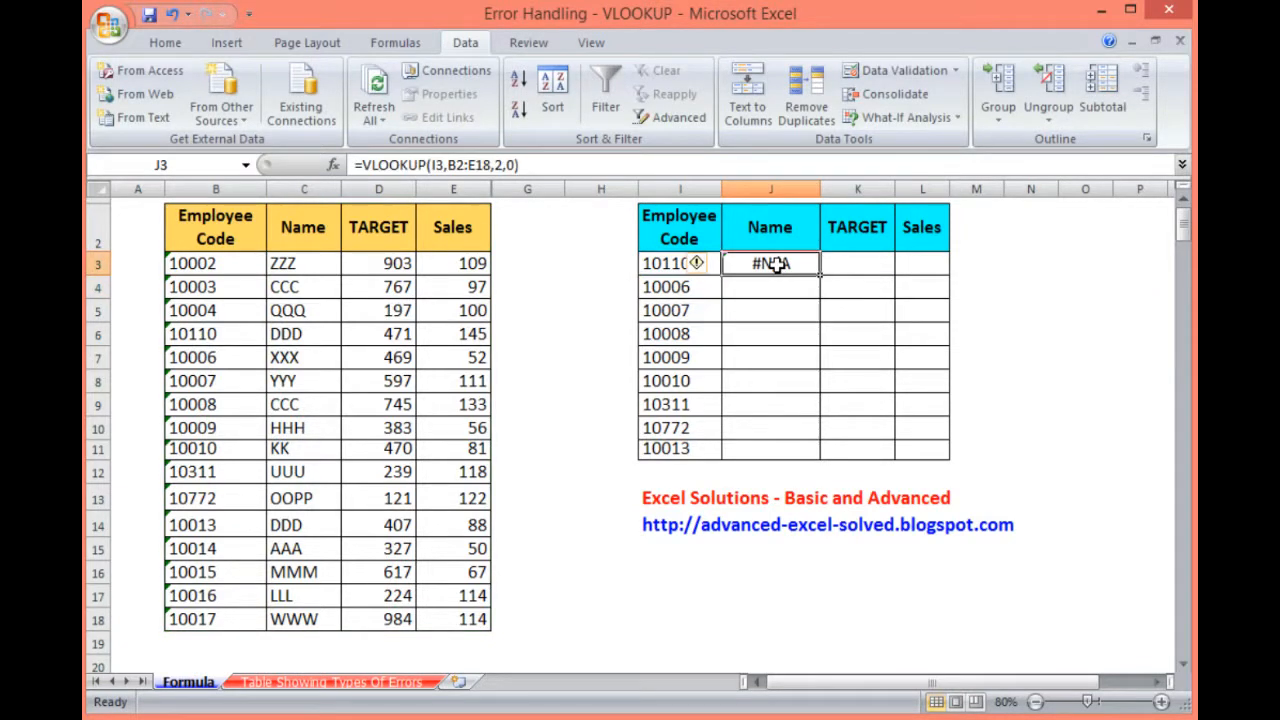
click(752, 308)
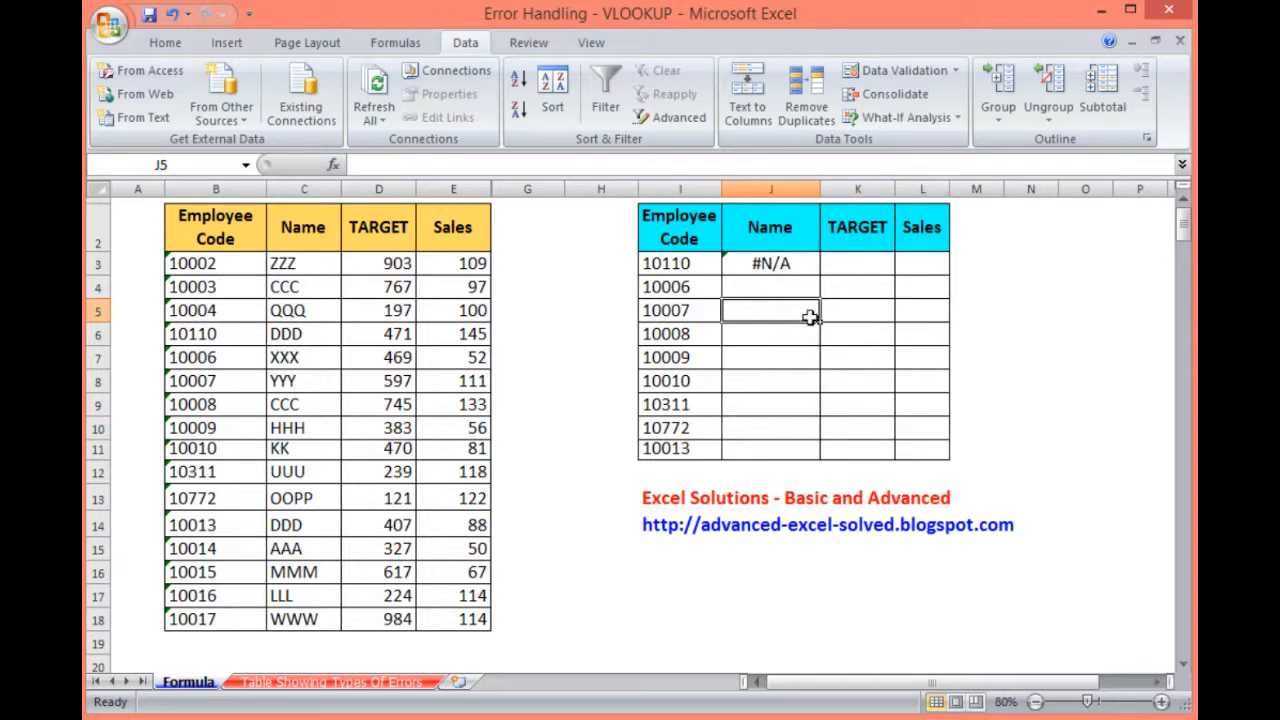
click(755, 264)
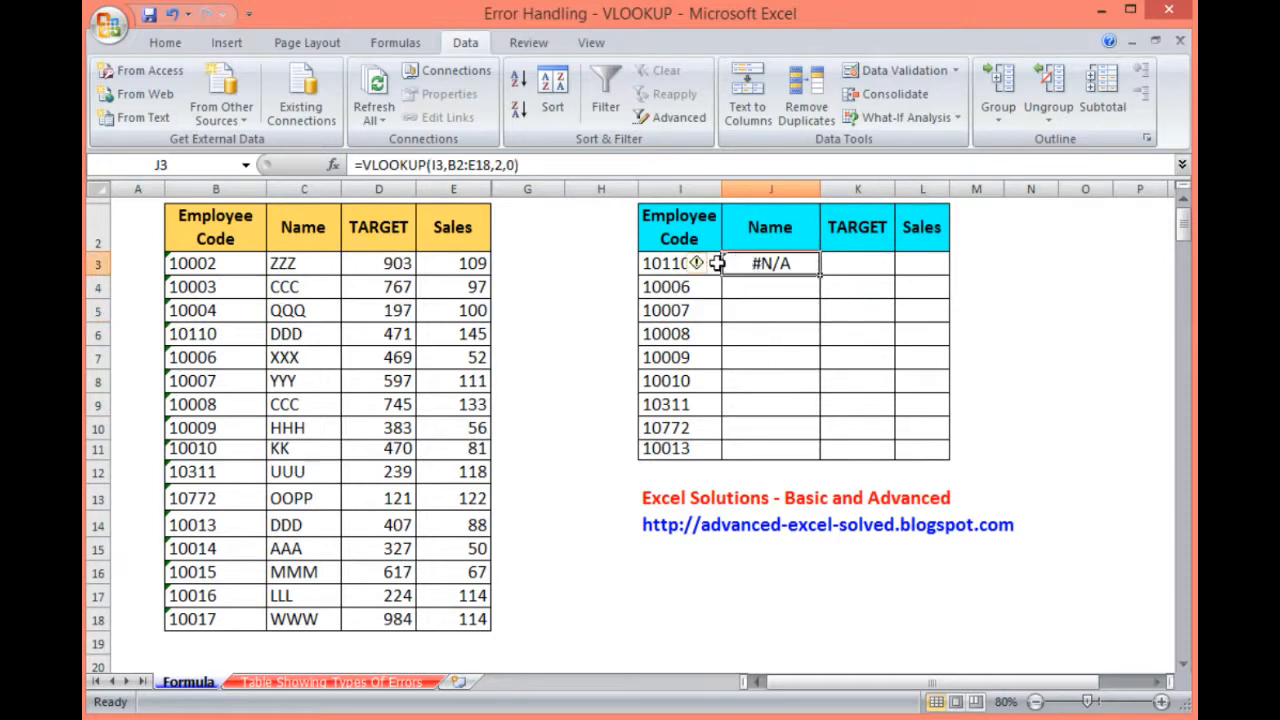
click(700, 263)
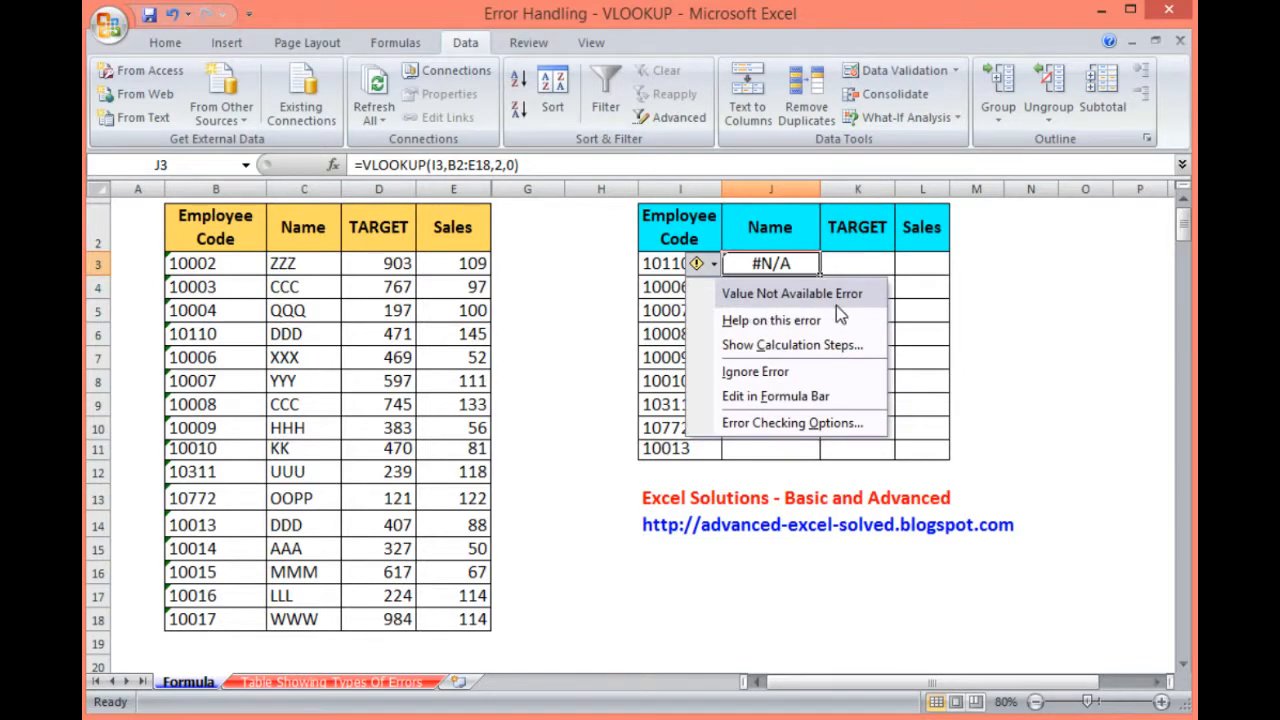
click(772, 260)
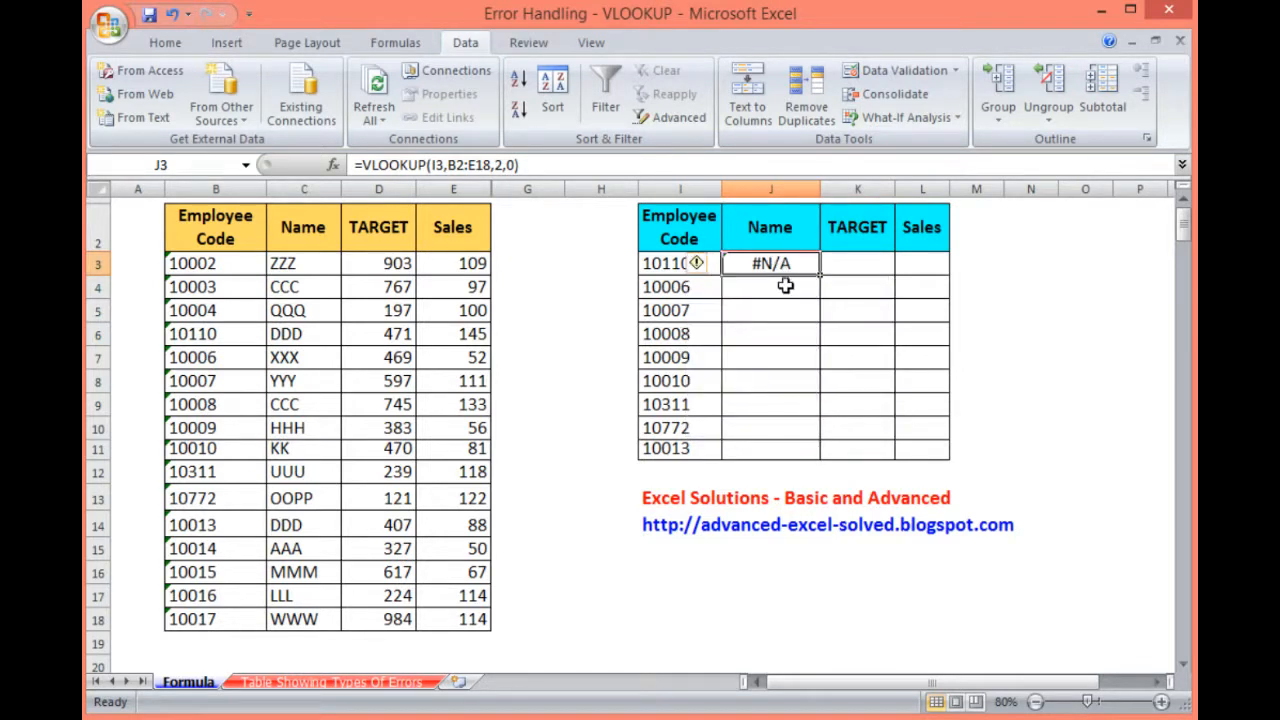
click(853, 267)
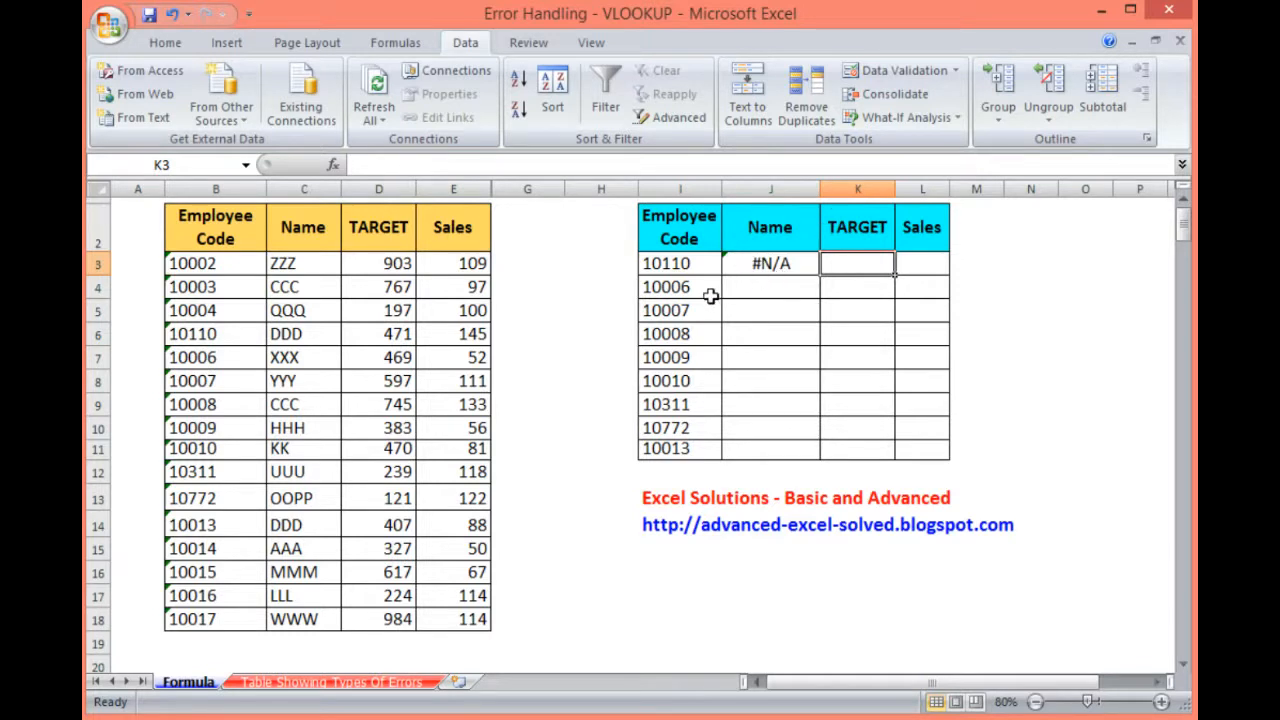
Step: Compare the employee codes of both tables, checking the error flag on B3 and the number format of I3
click(697, 265)
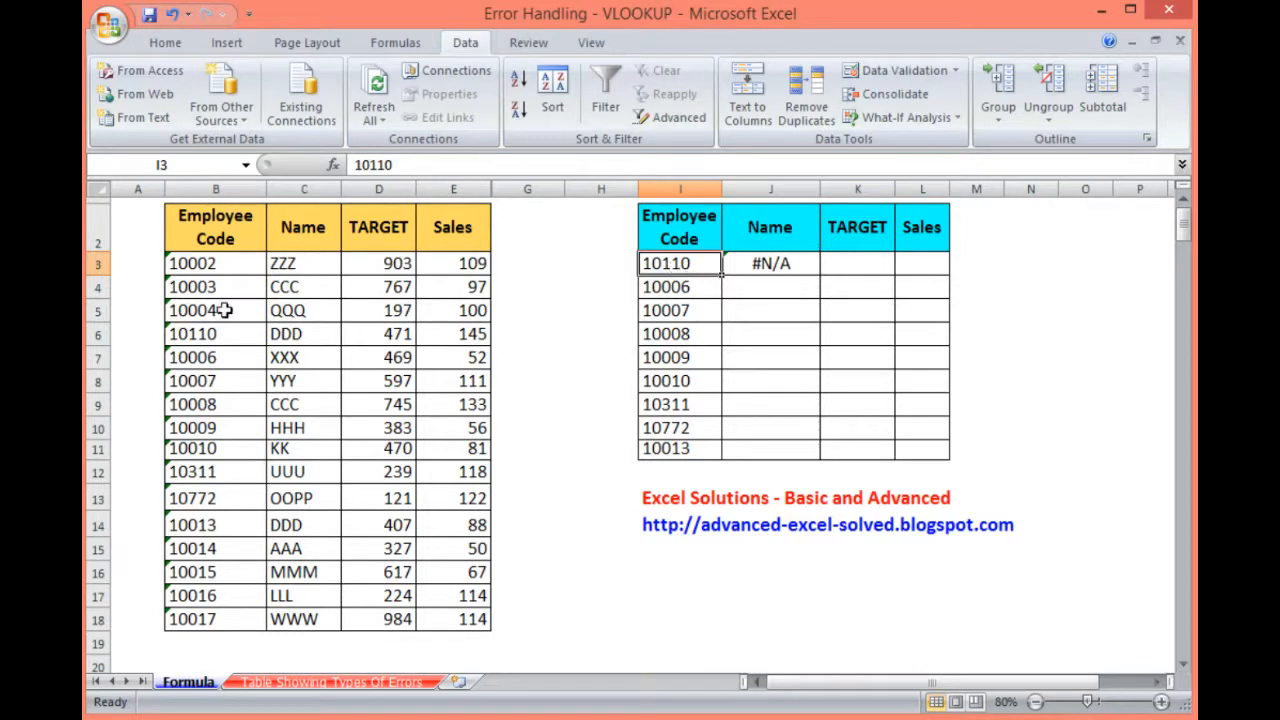
click(227, 262)
click(714, 291)
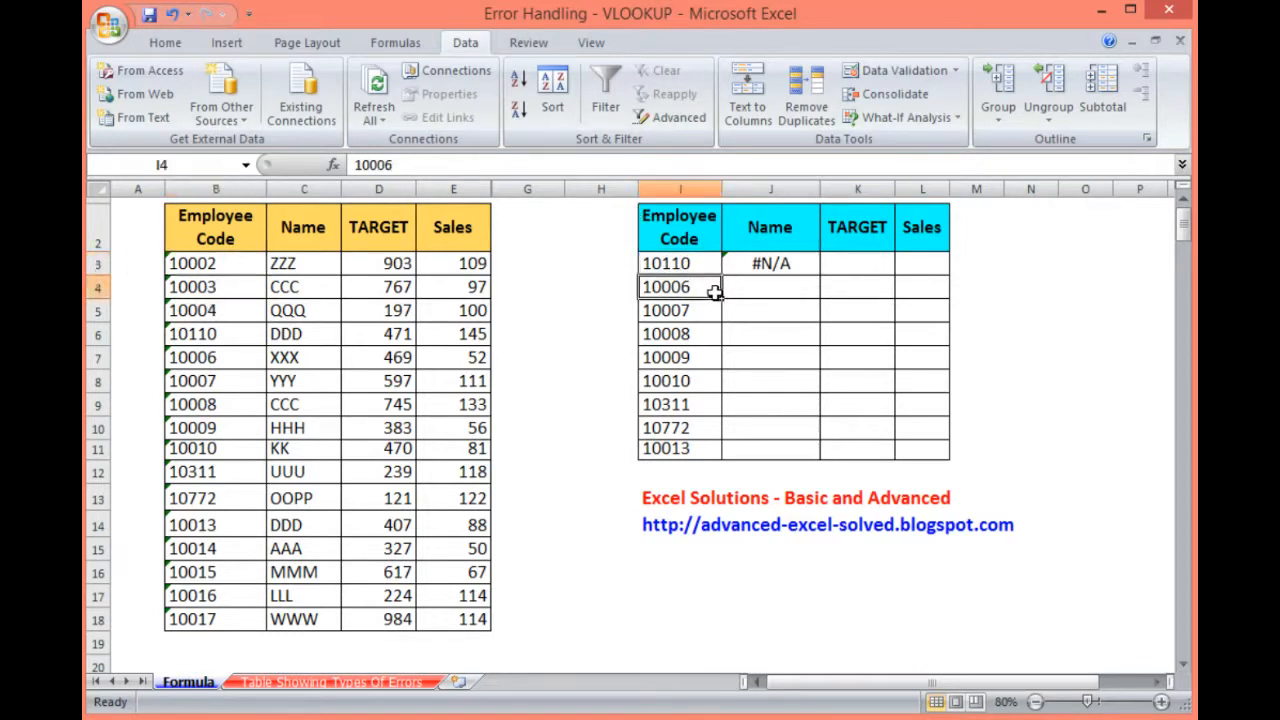
click(218, 263)
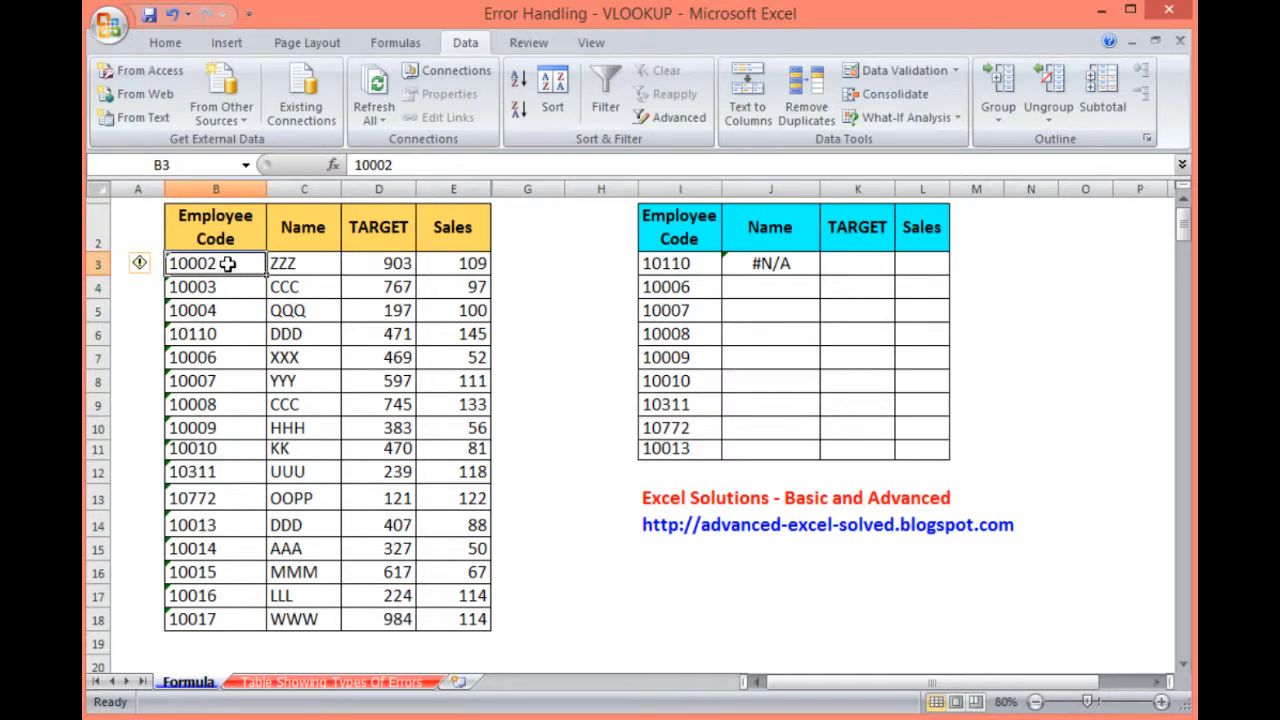
click(212, 287)
click(216, 264)
click(141, 264)
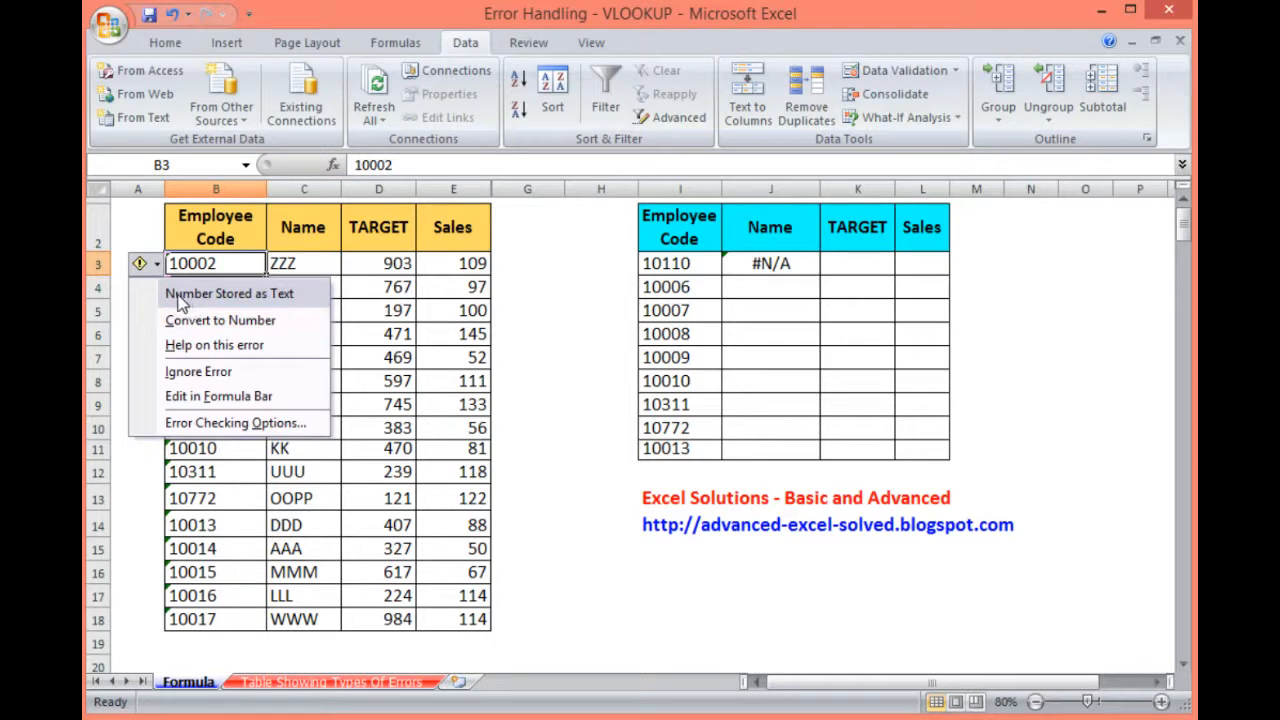
click(350, 290)
click(350, 289)
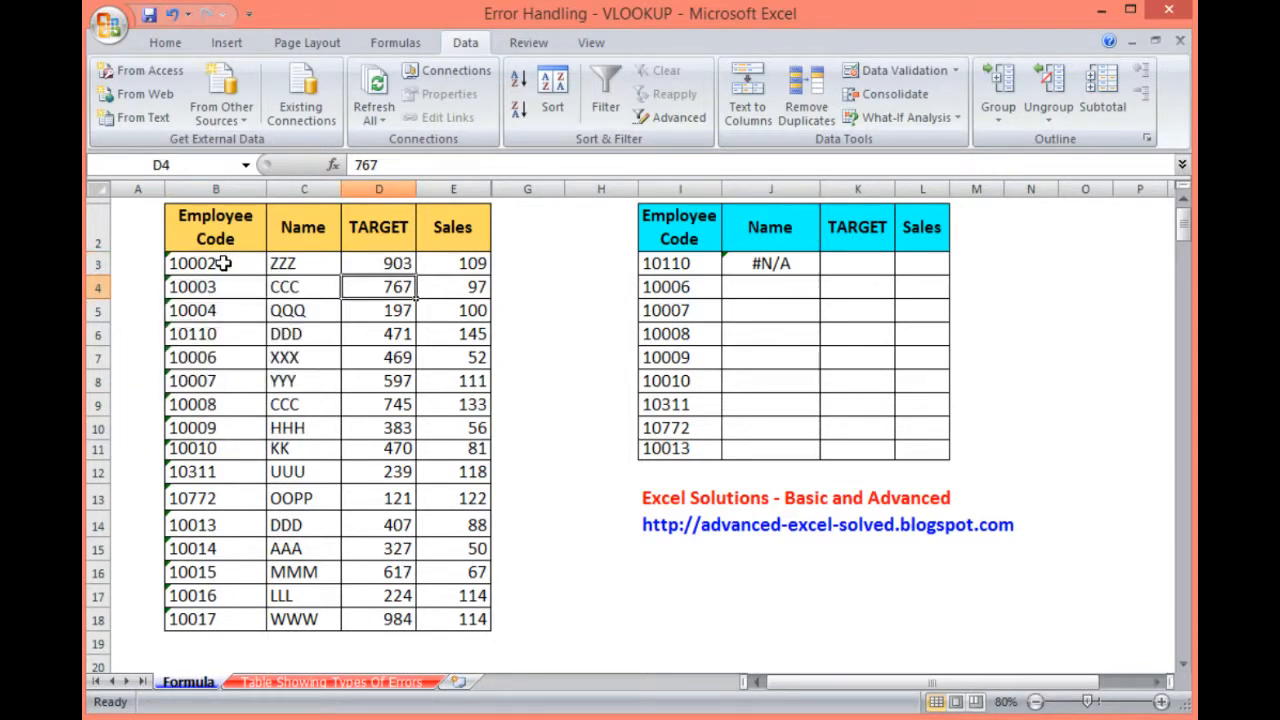
click(224, 263)
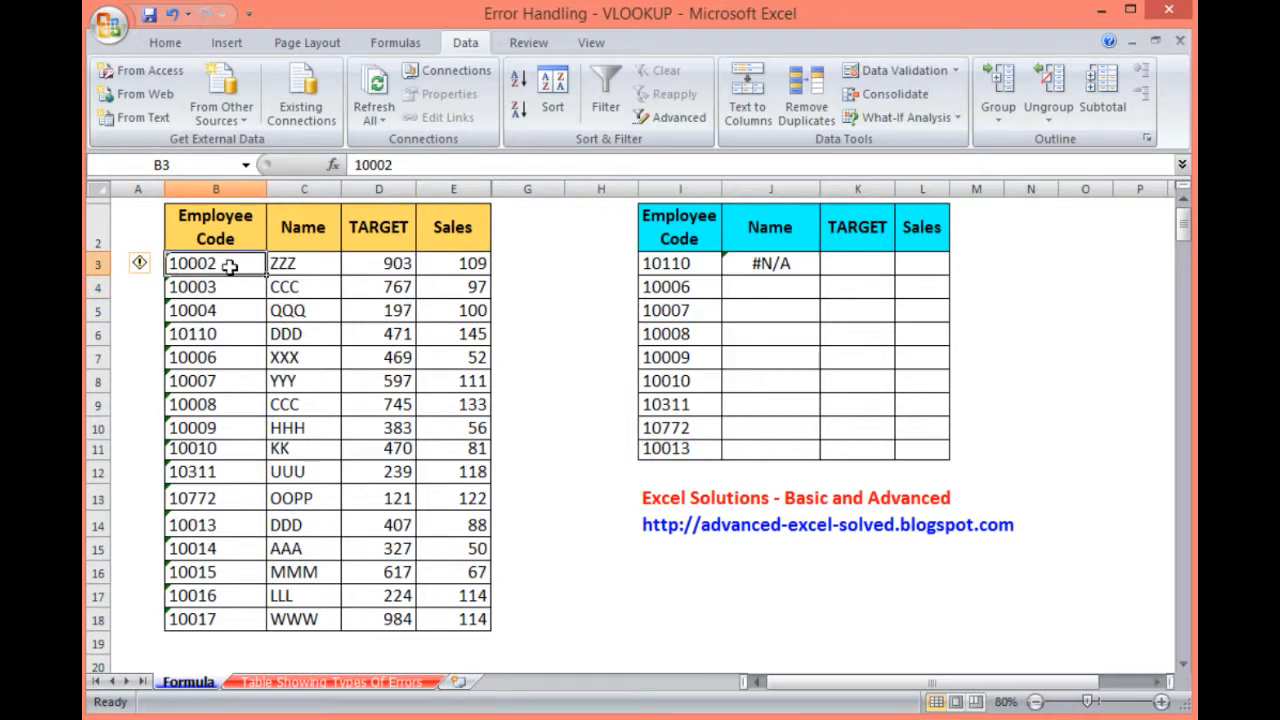
click(666, 263)
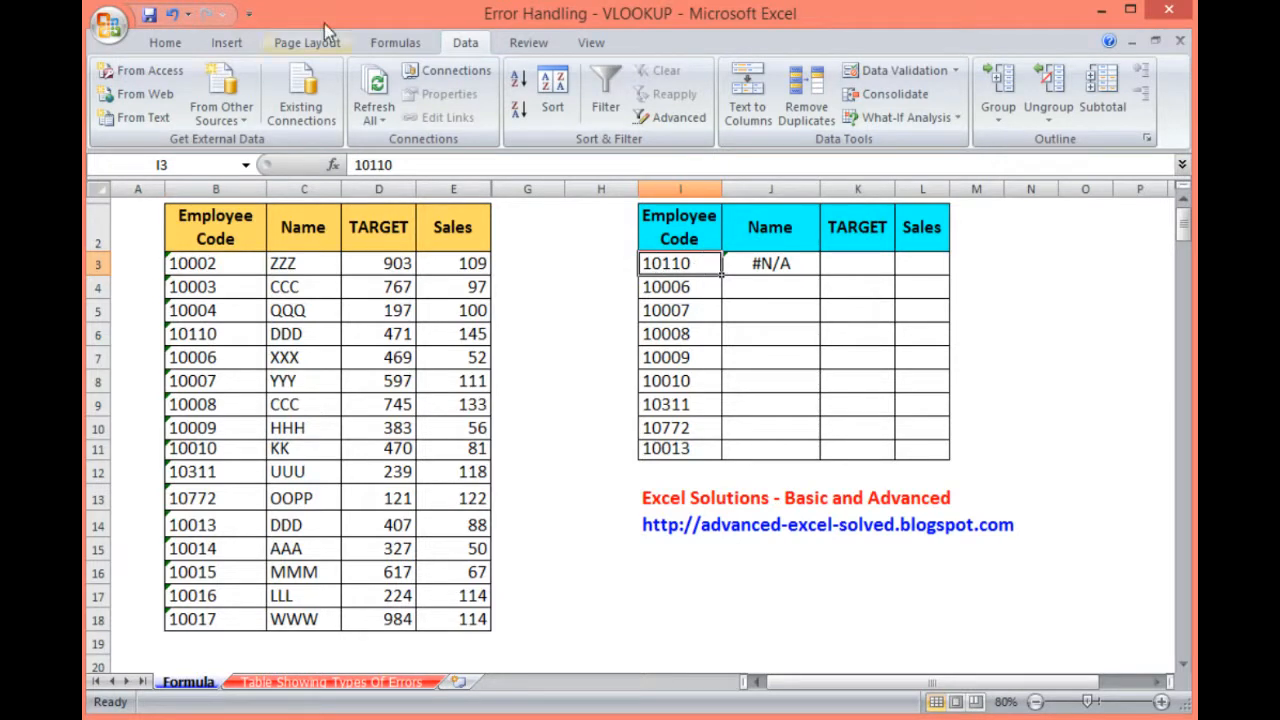
click(170, 42)
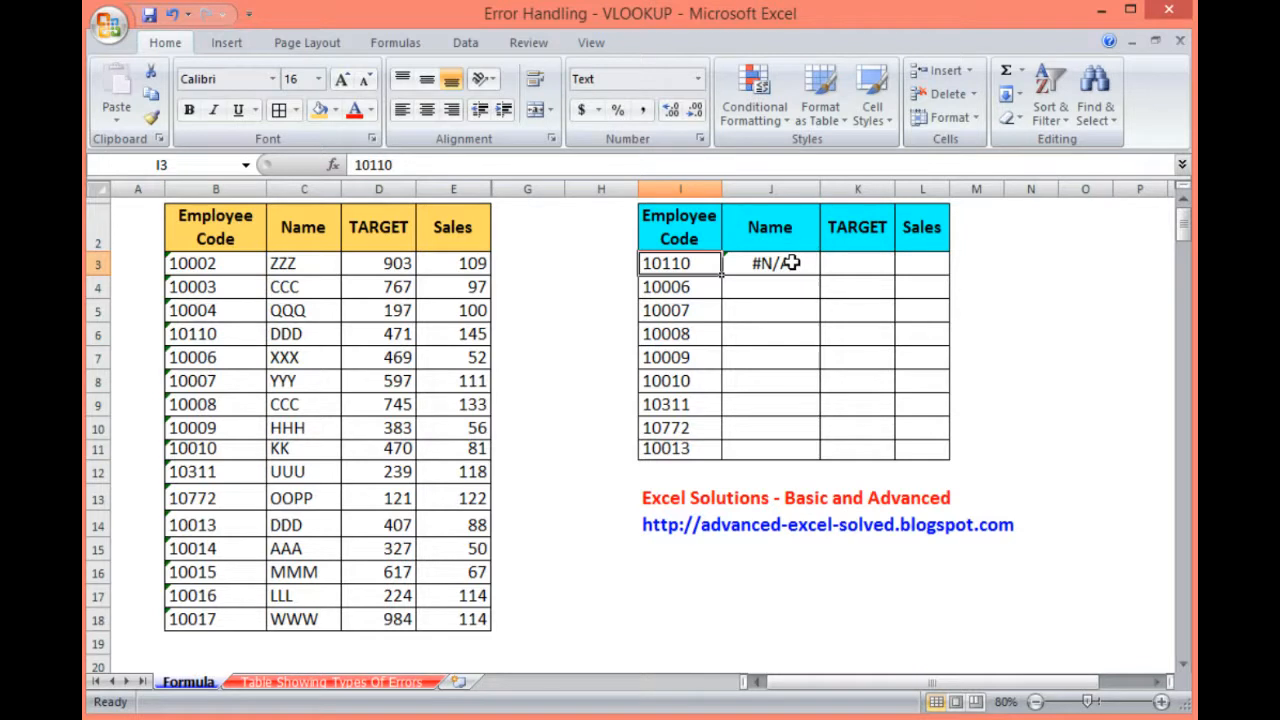
Step: Convert the text-stored employee code in B3 to a number
click(230, 268)
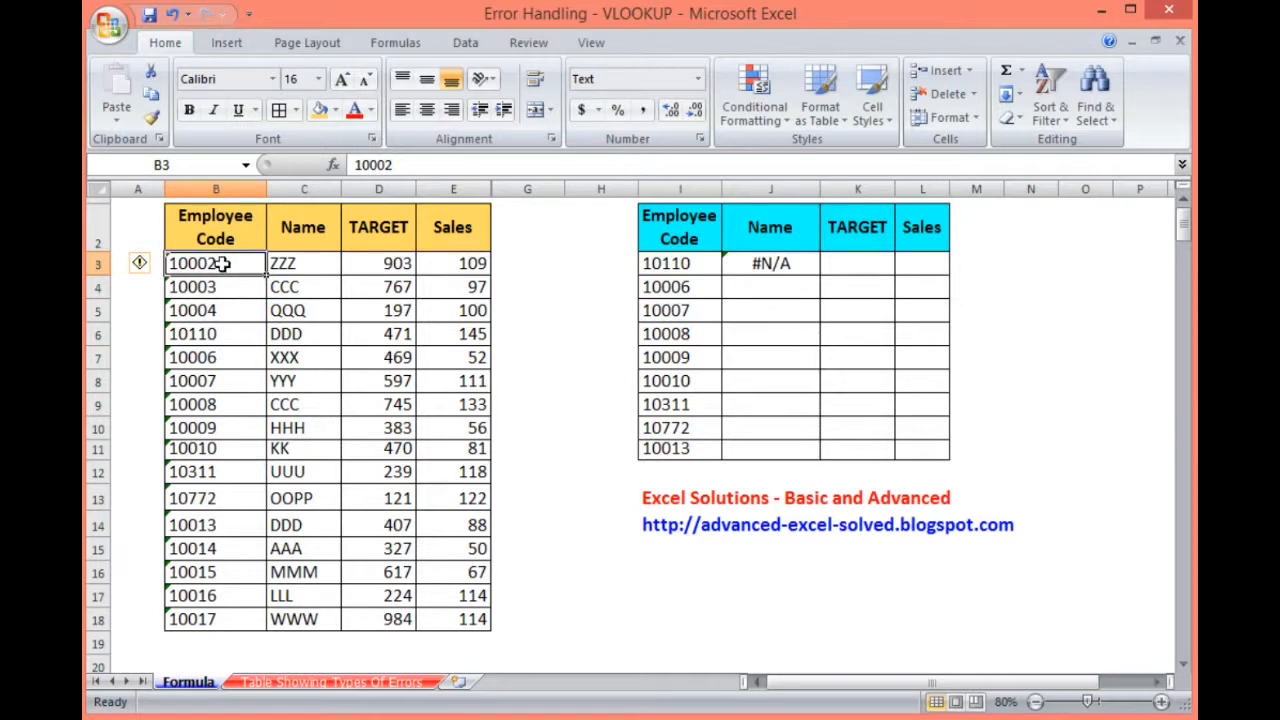
click(140, 262)
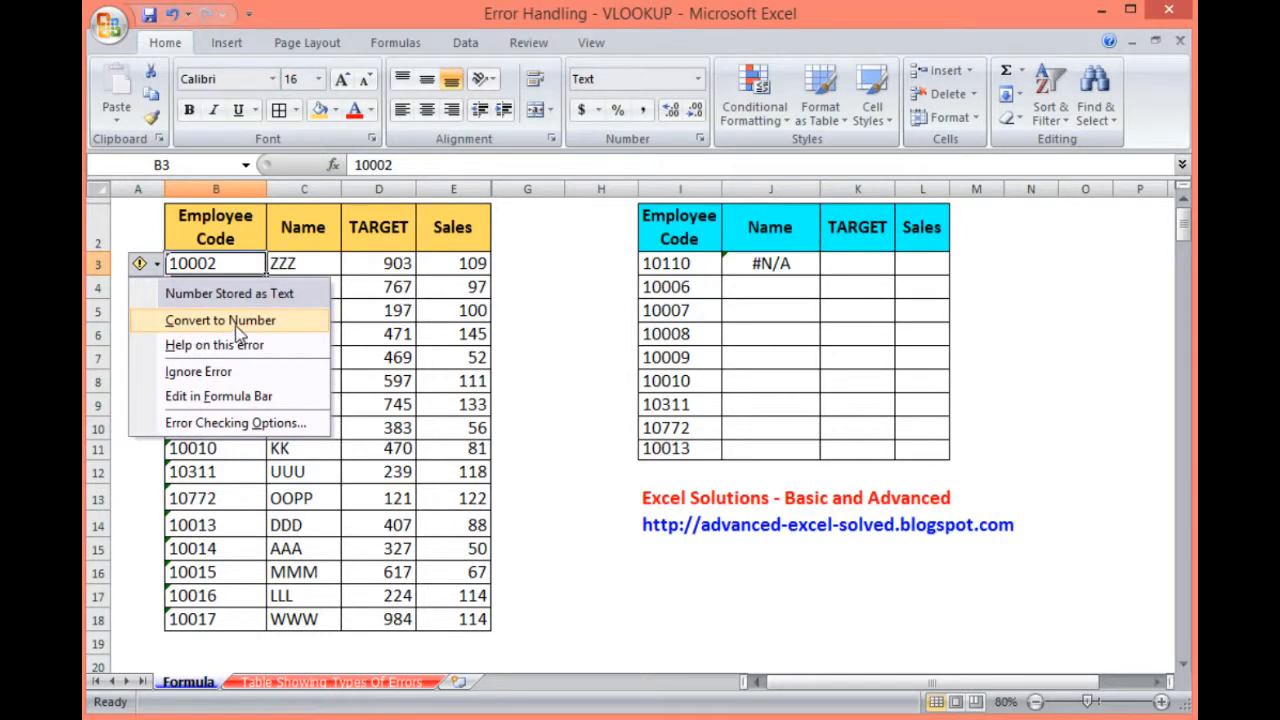
click(243, 333)
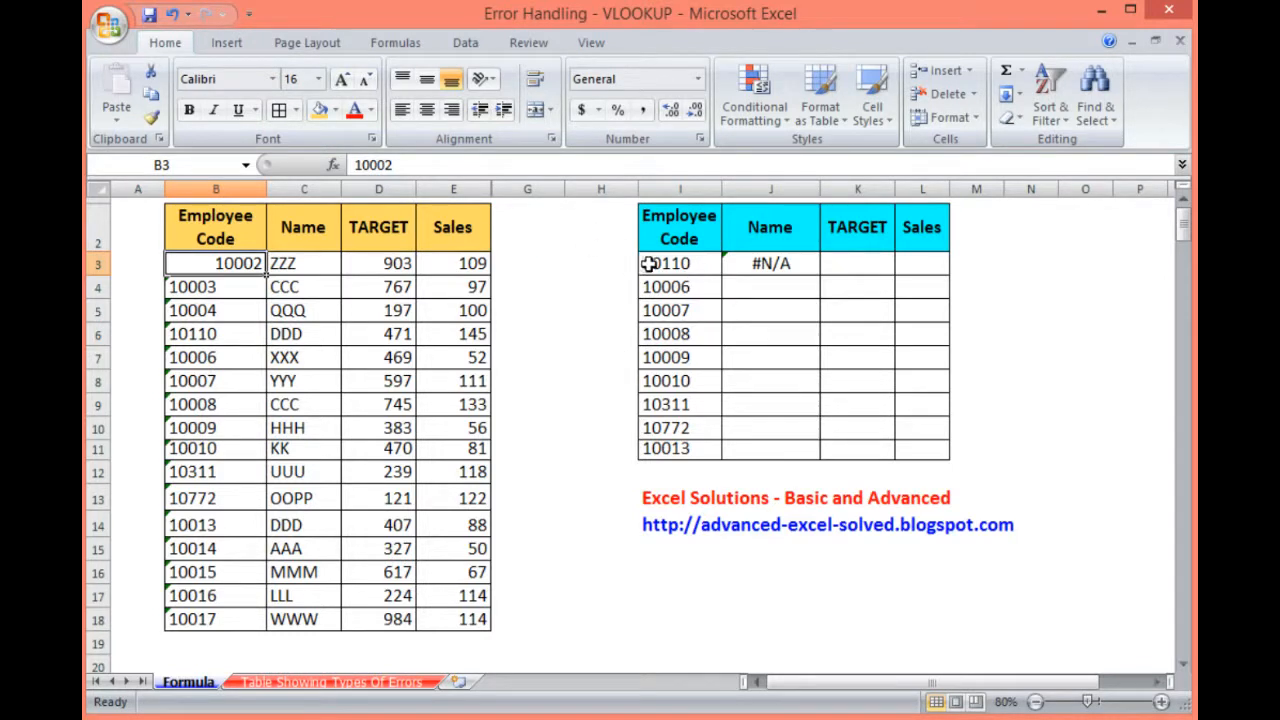
Step: Replace the employee code in I3 with the same code as in B3
click(686, 263)
text(100)
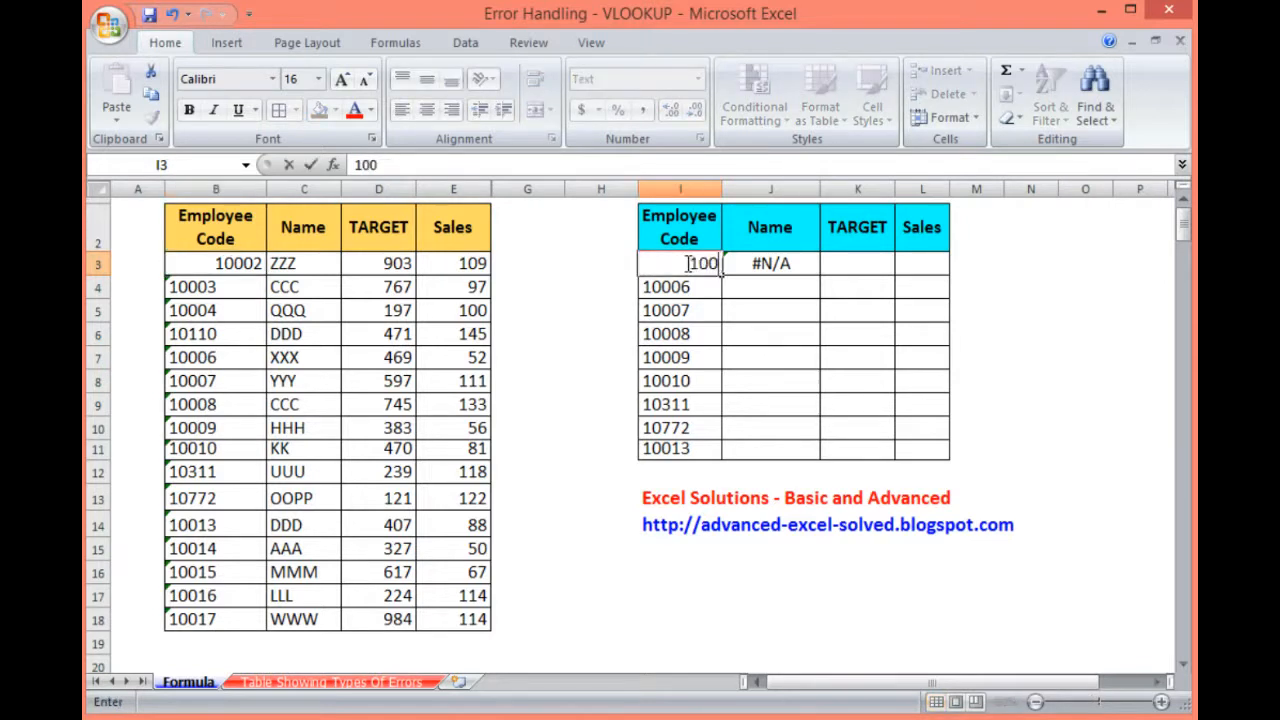
text(02)
key(Return)
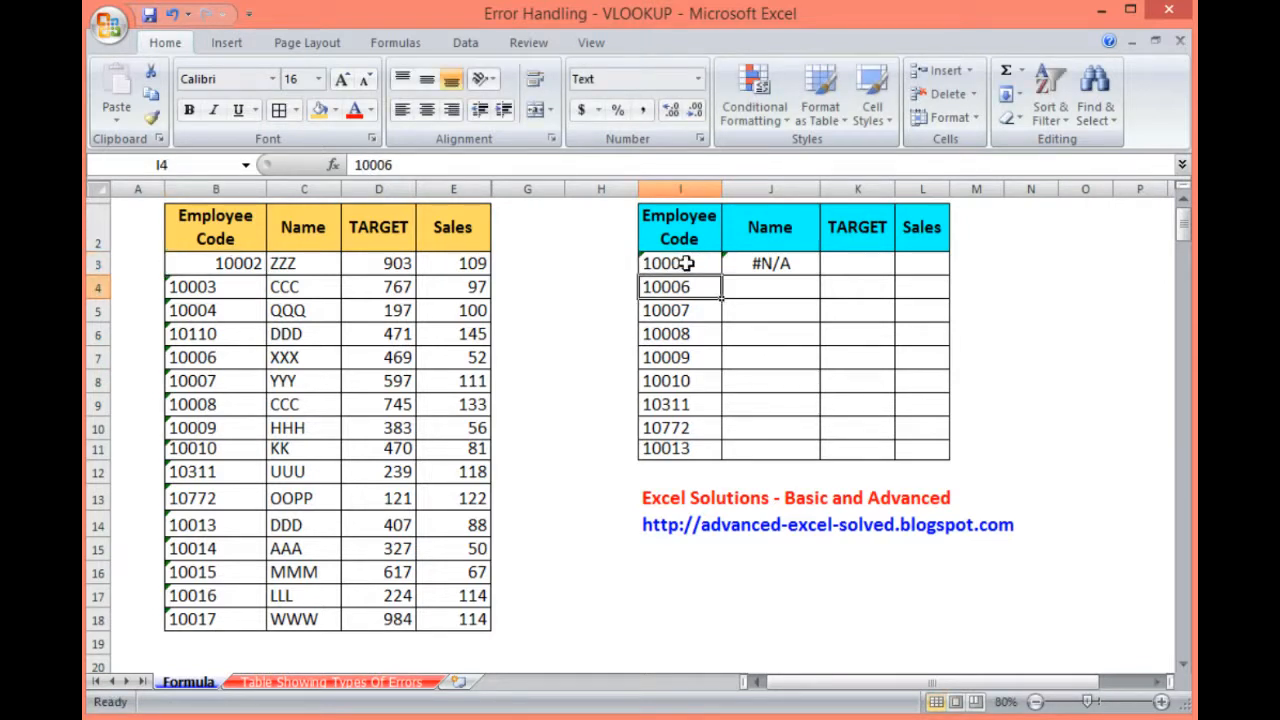
Step: Convert the text-stored employee code in I3 to a number and check the lookup in J3
click(686, 263)
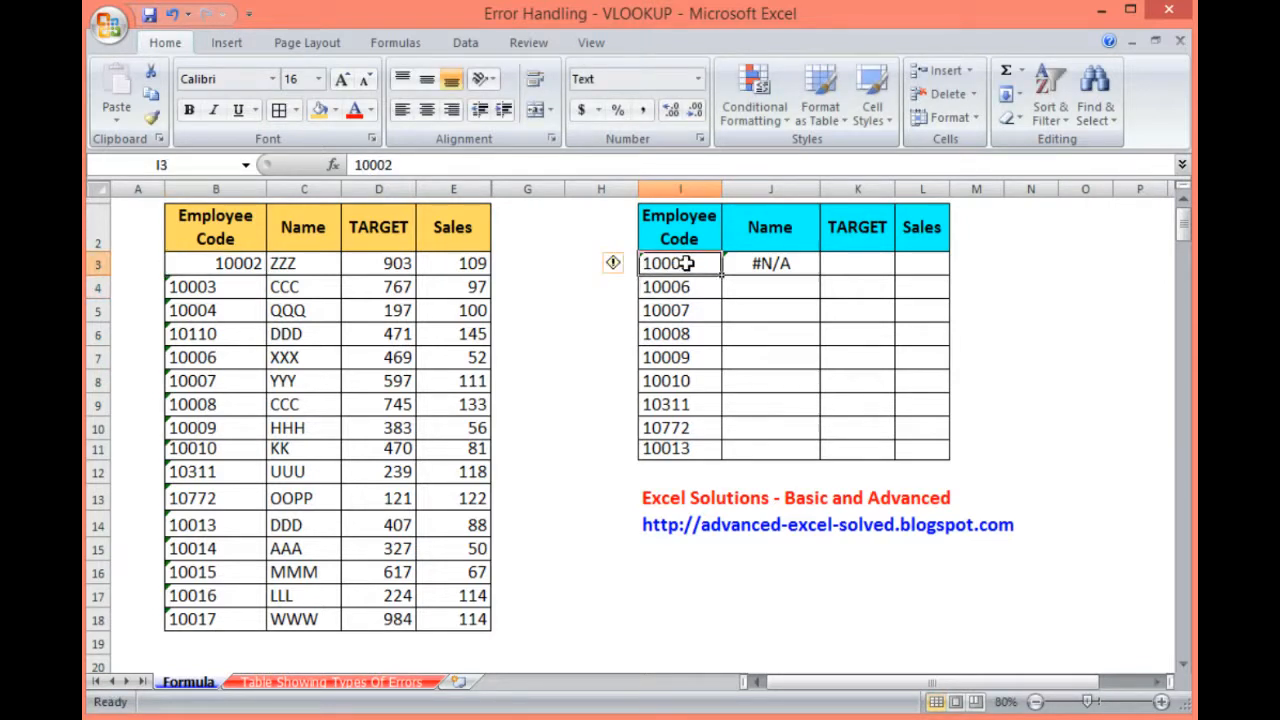
click(615, 264)
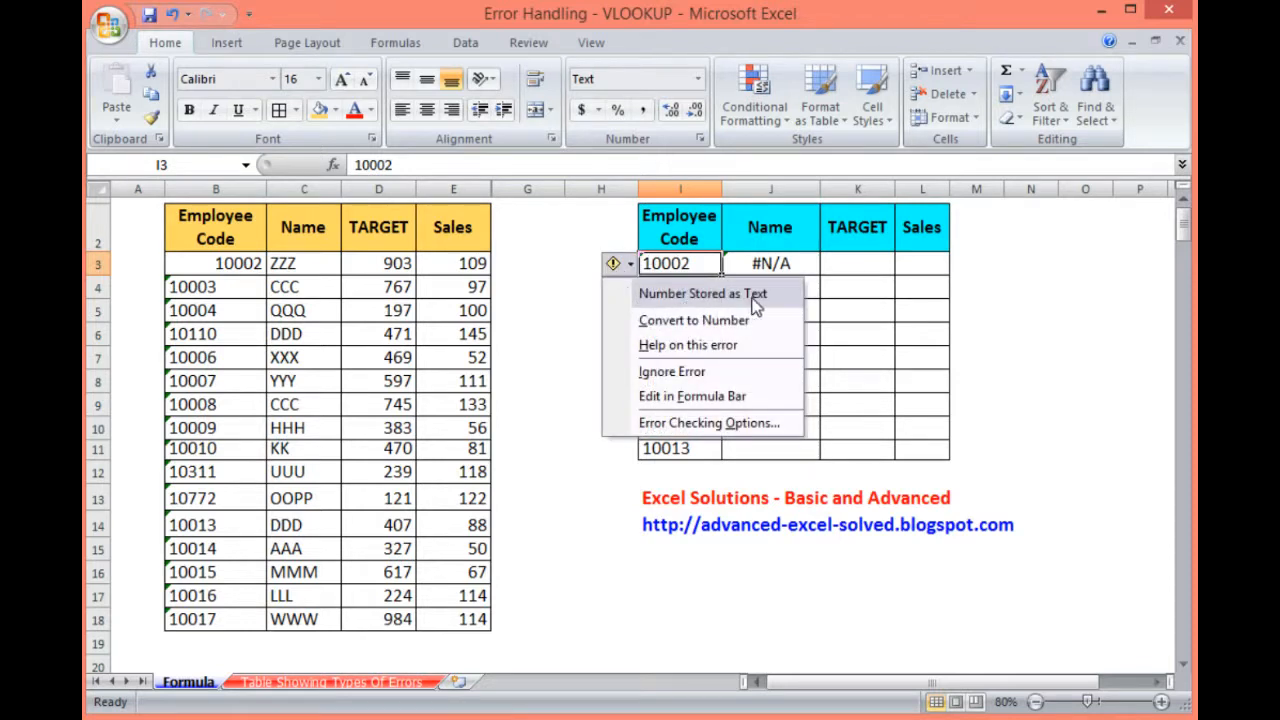
click(712, 321)
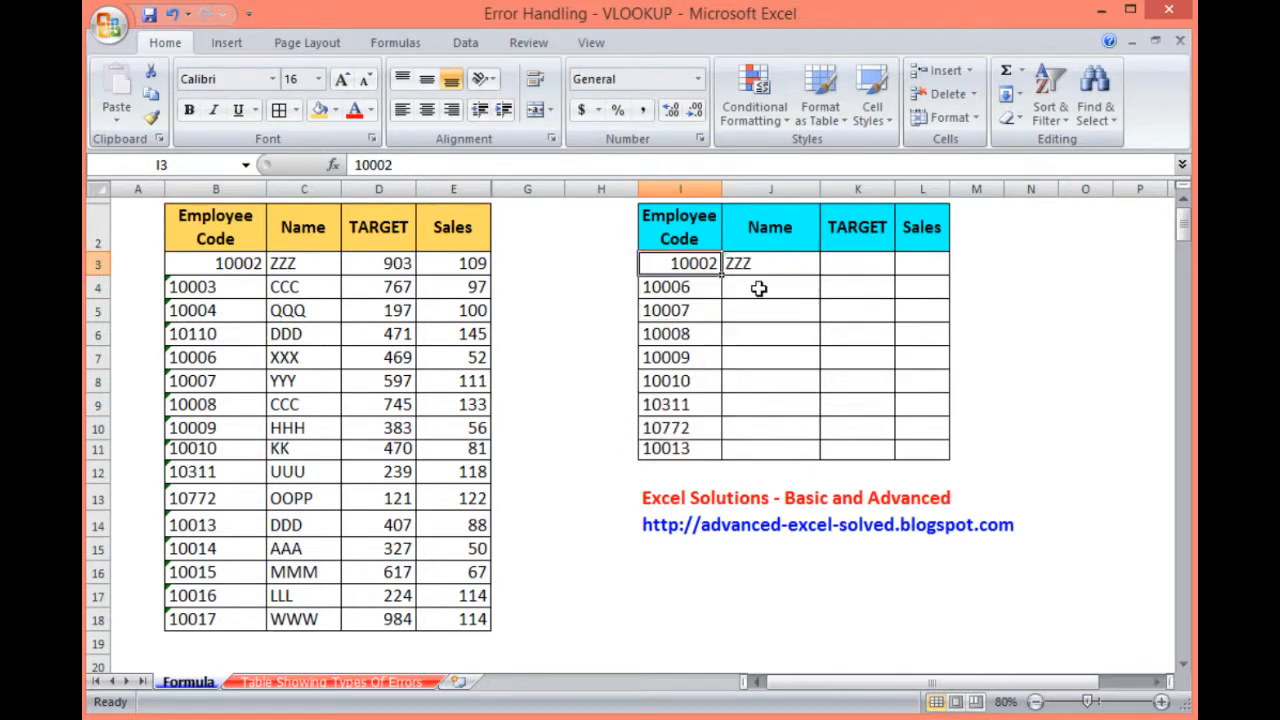
click(757, 272)
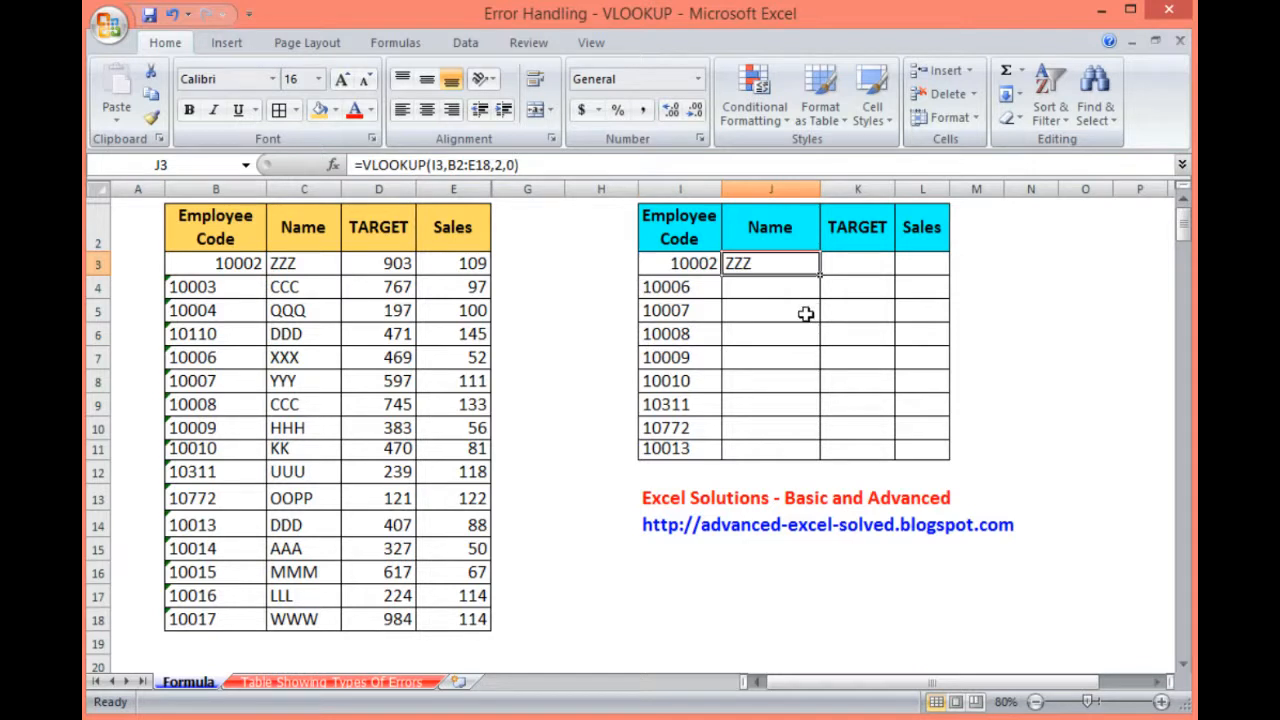
Step: Convert the text-stored employee codes in B4:B18 to numbers using Text to Columns with the Delimited type and General column format
key(Left)
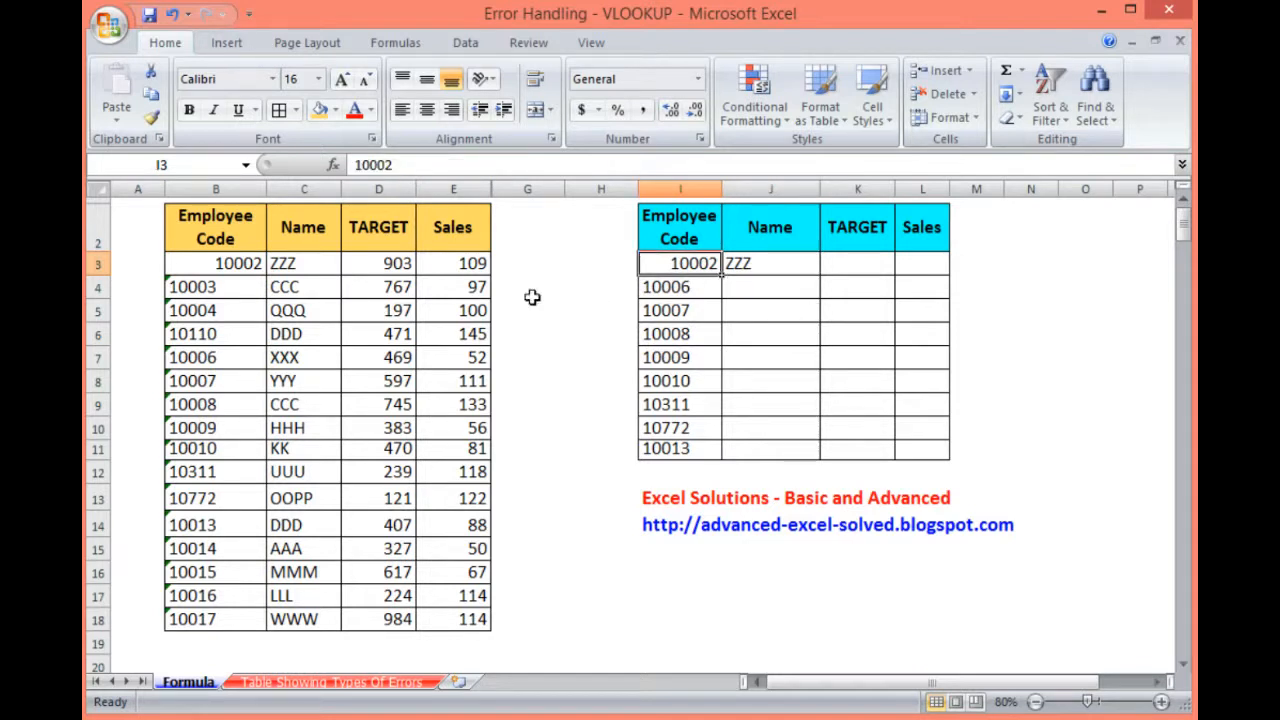
click(220, 285)
click(222, 310)
click(225, 332)
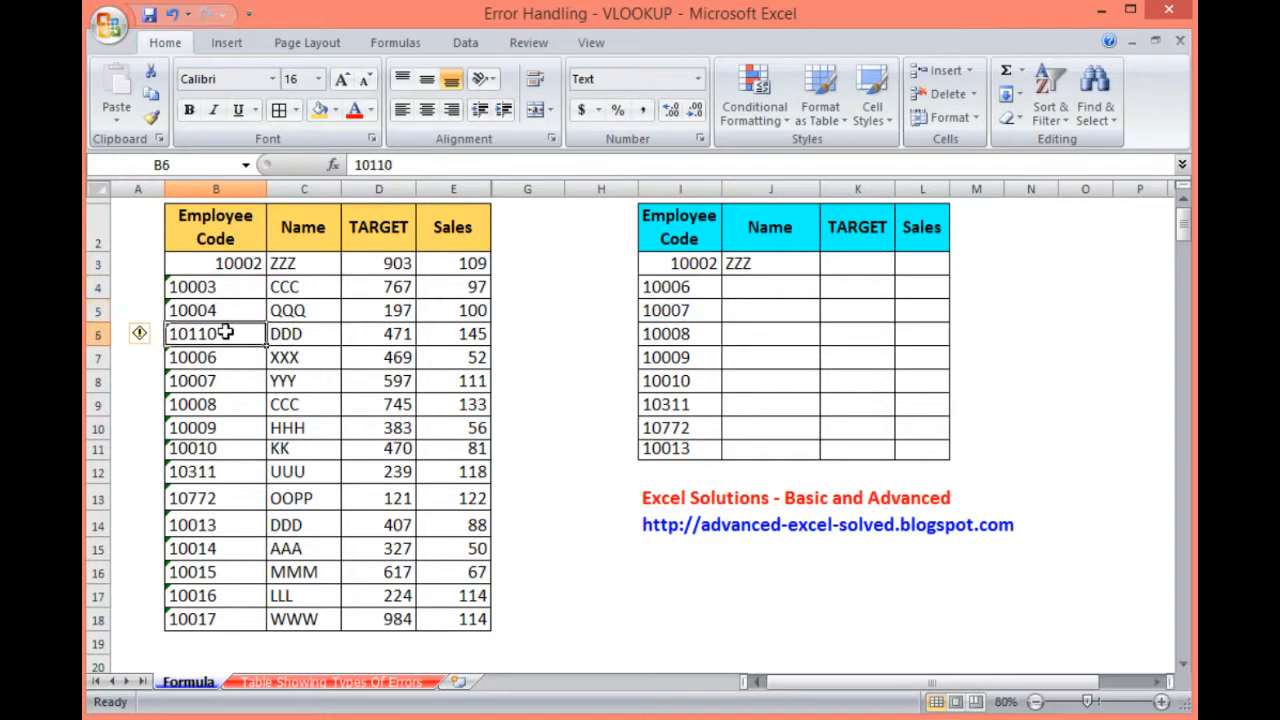
click(223, 357)
click(217, 287)
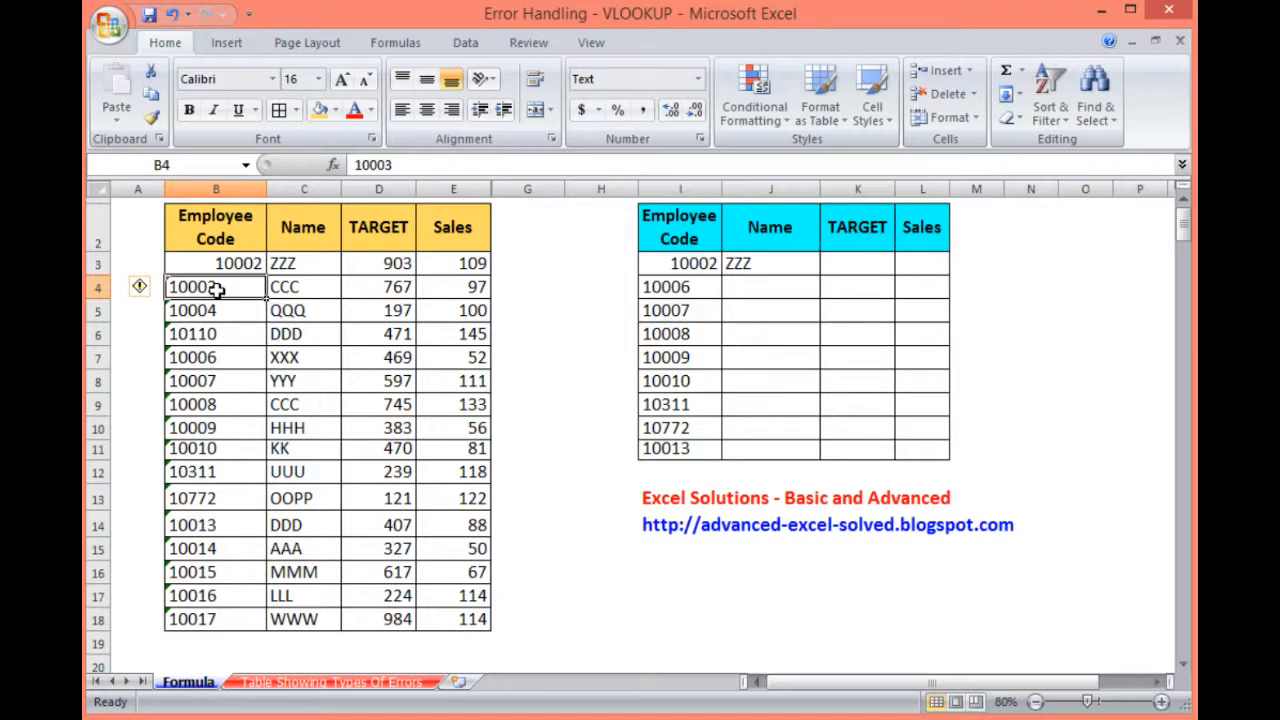
key(ctrl+shift+Down)
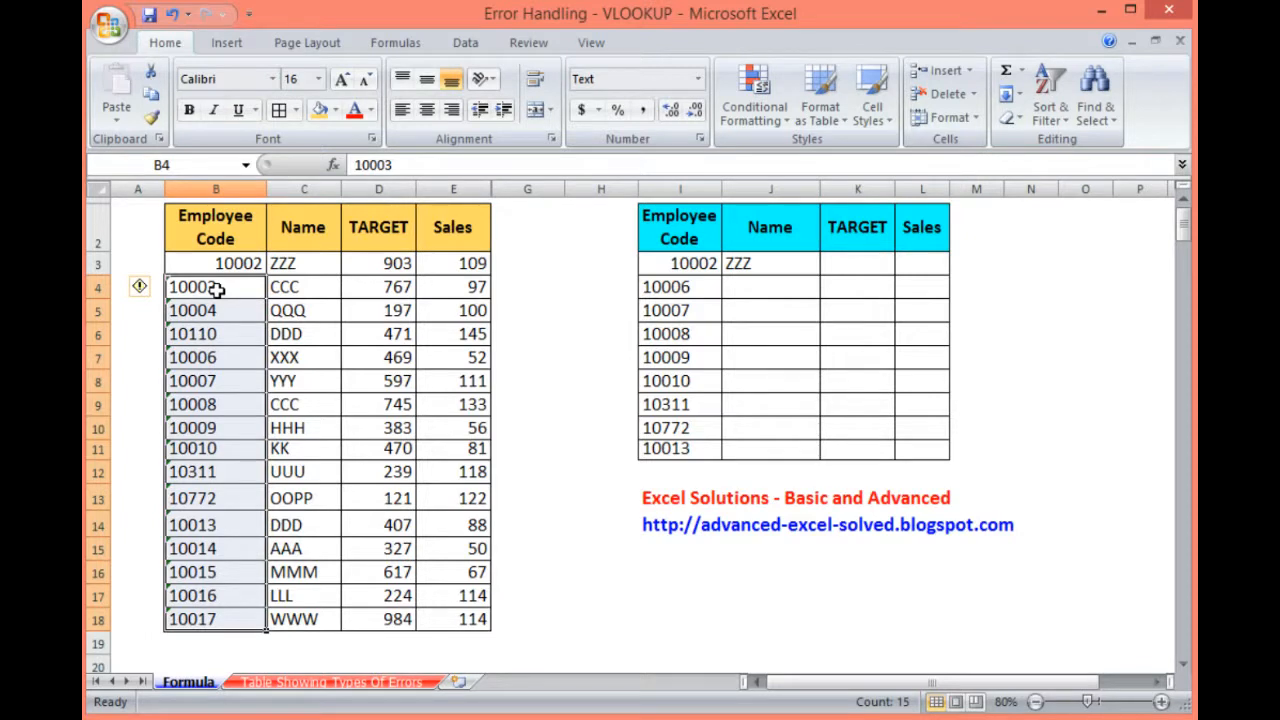
click(468, 44)
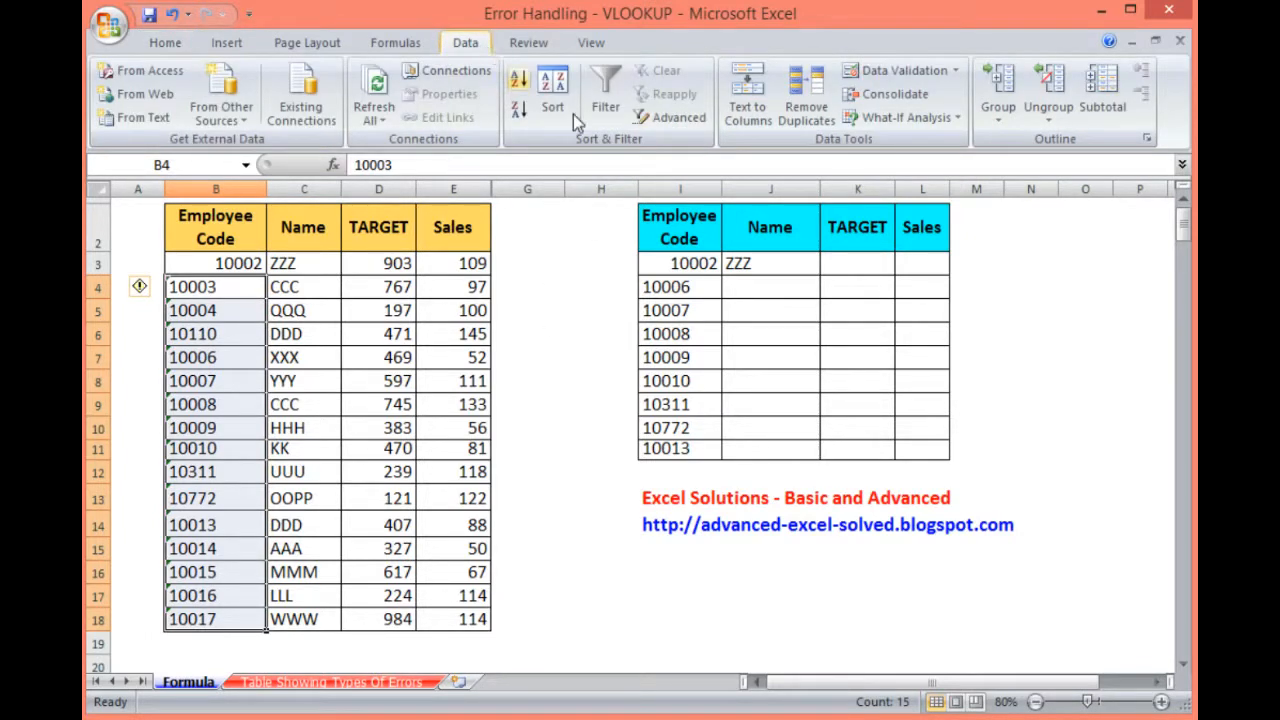
click(757, 113)
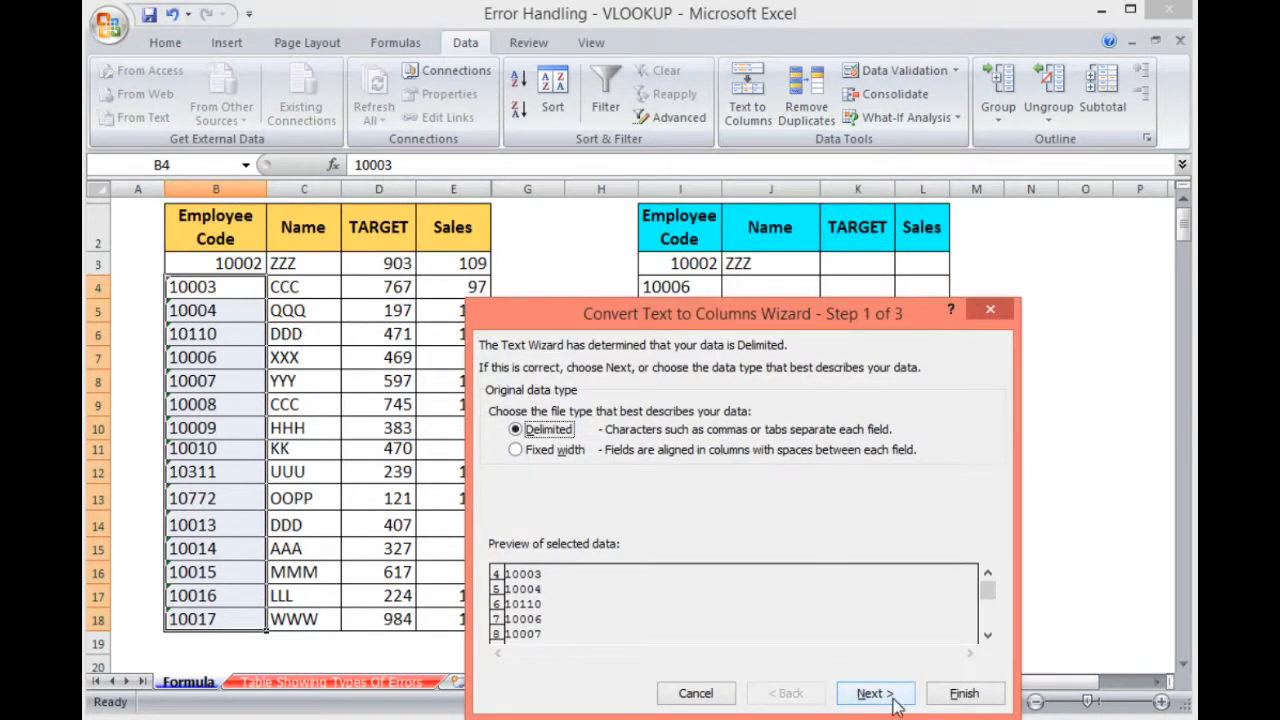
click(875, 693)
click(873, 693)
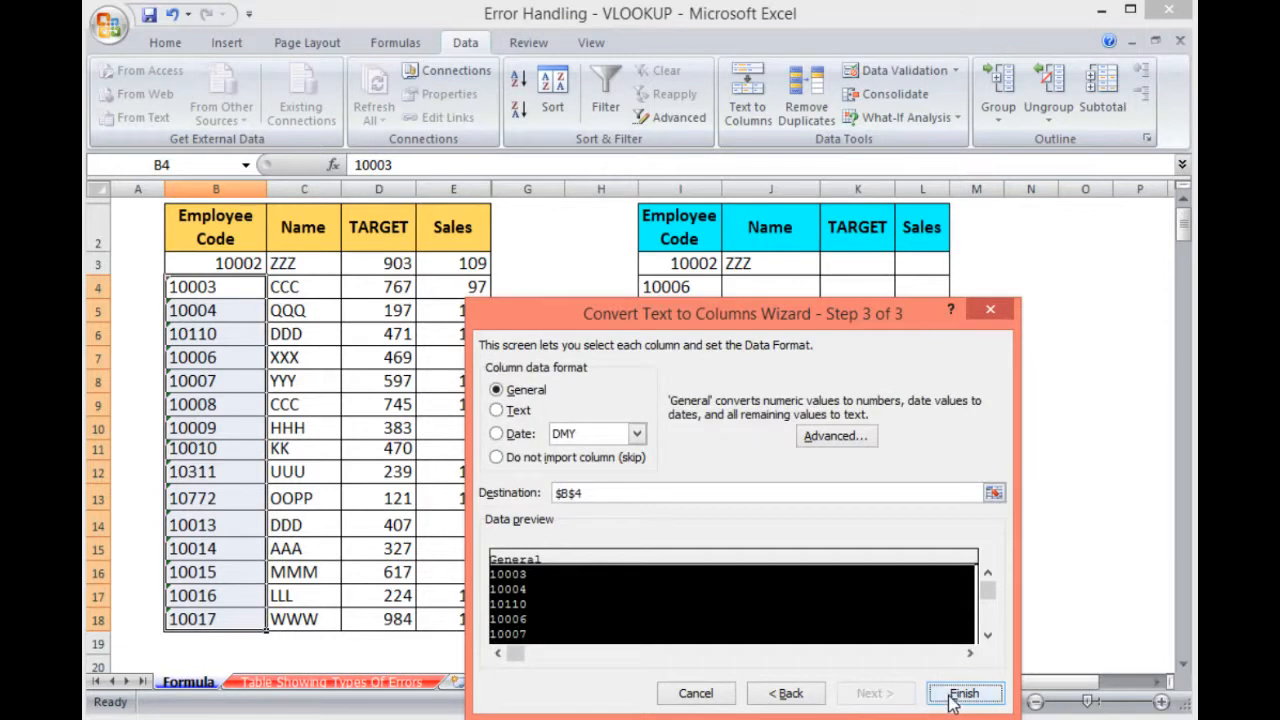
click(952, 696)
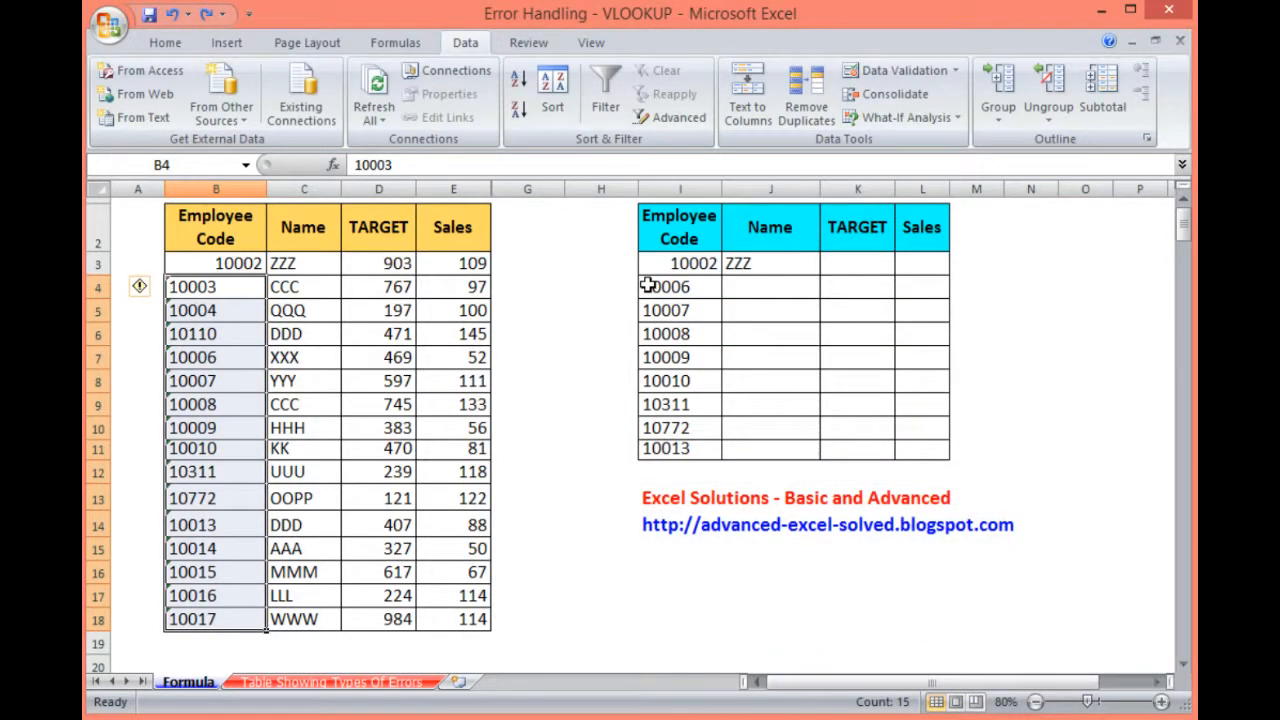
Step: Enter the note ALT+A+E+F in cell H16
click(580, 568)
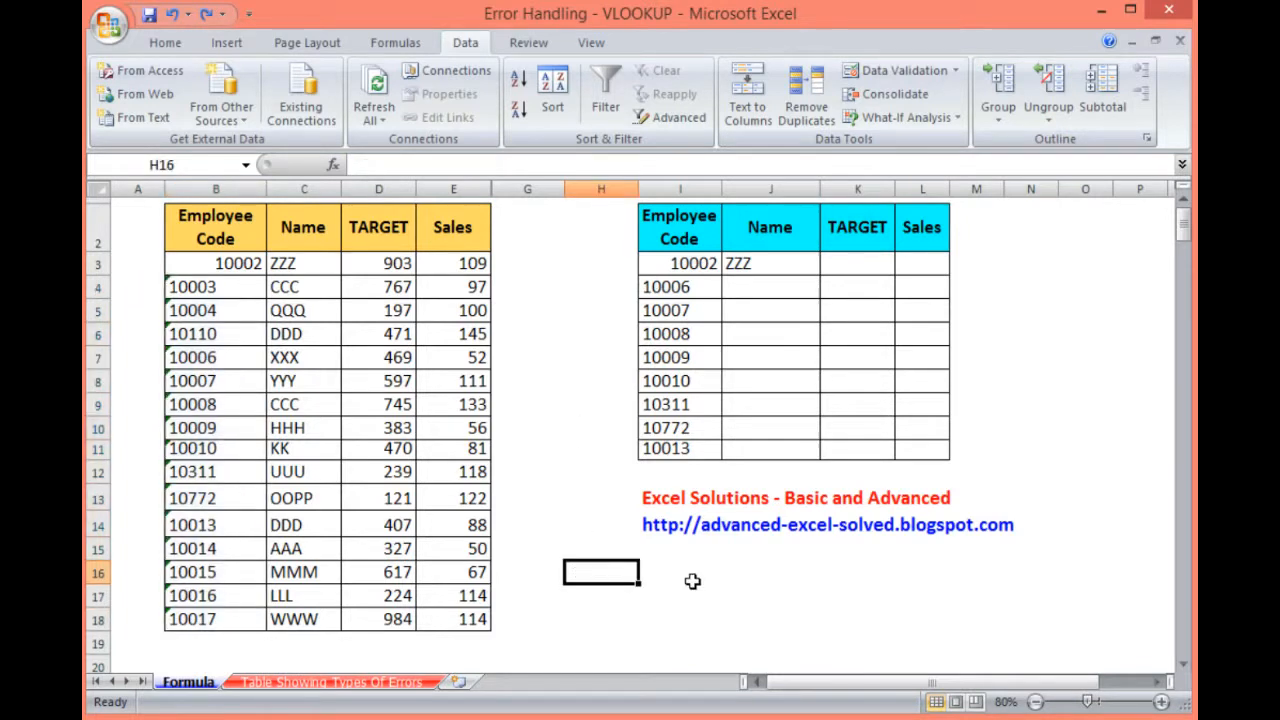
text(ALT)
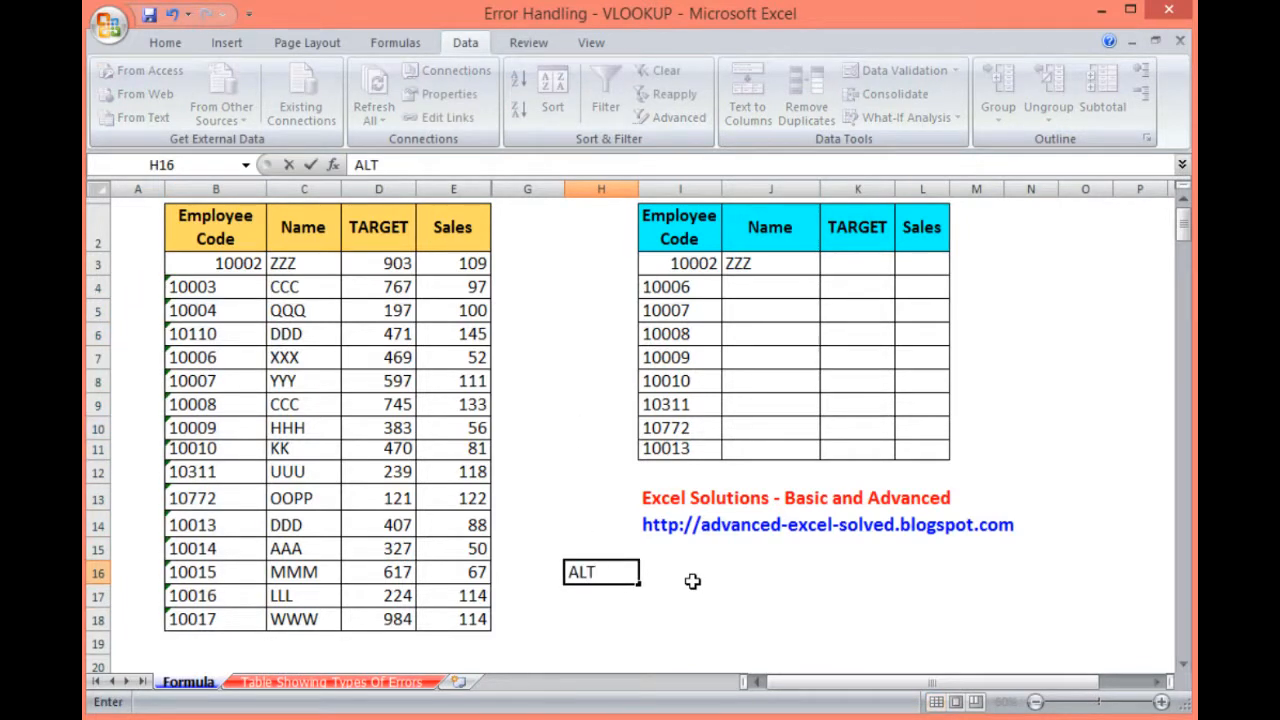
text(+A+E+)
key(Return)
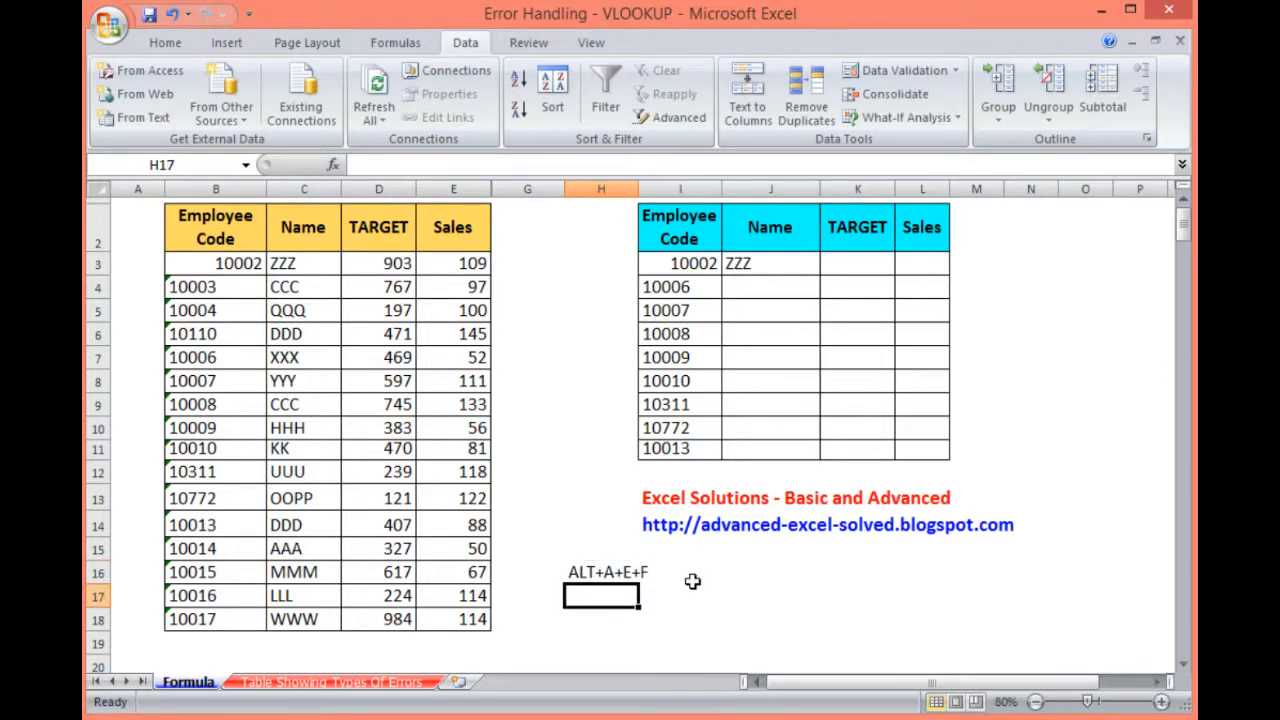
Step: Run Text to Columns with its default settings on B4:B18 to turn the employee codes into numbers
key(Up)
click(231, 288)
drag(231, 288, 217, 618)
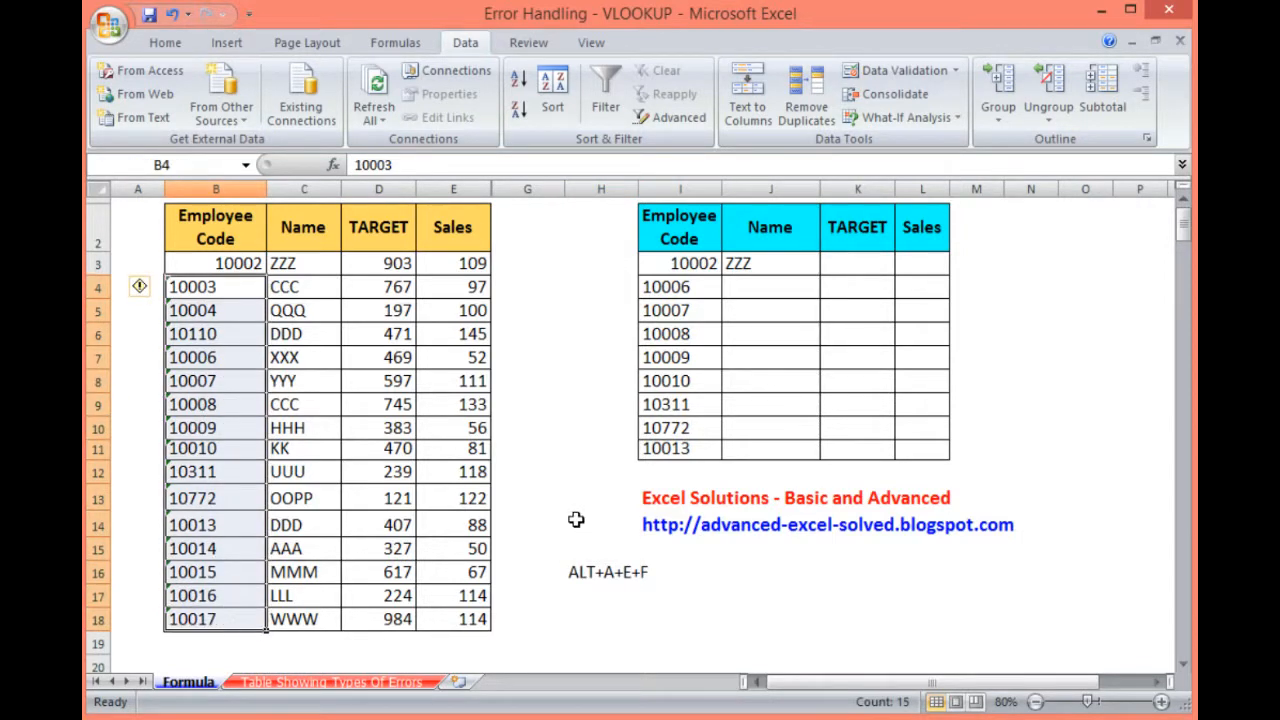
key(alt)
key(a)
key(e)
key(f)
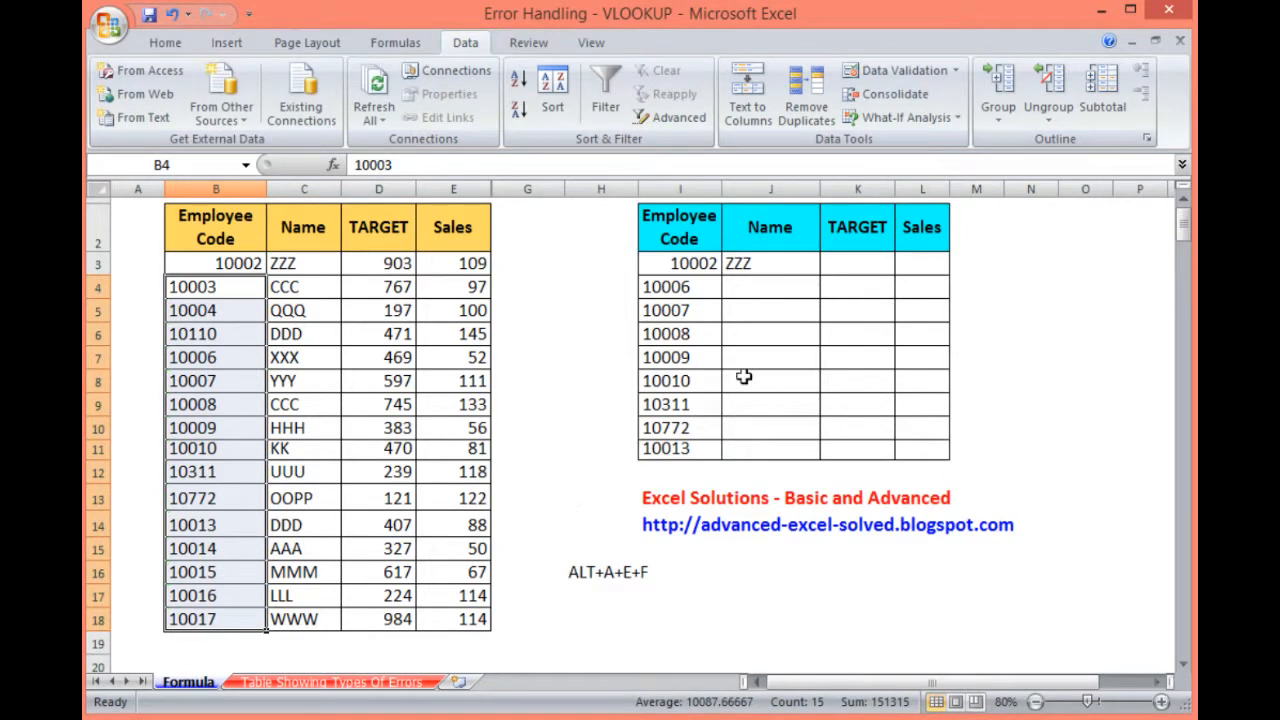
Step: Fill the VLOOKUP formula from J3 down the Name column to J11
click(777, 262)
double_click(820, 273)
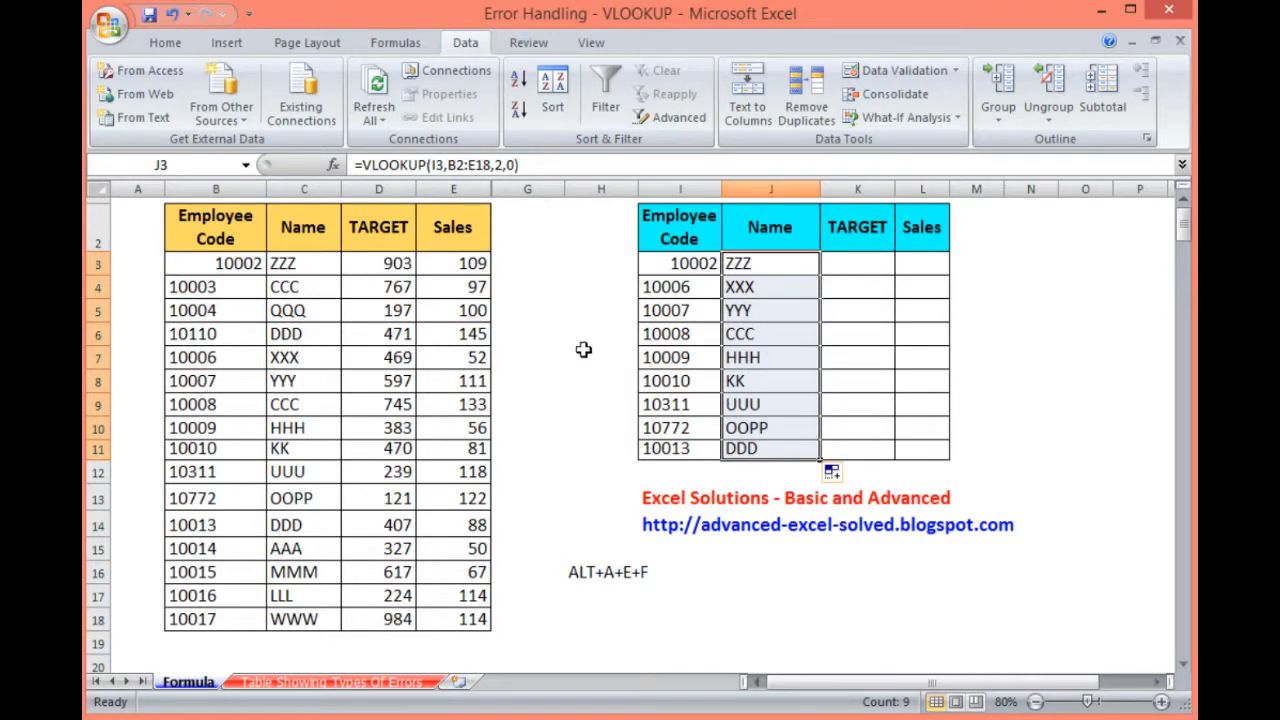
click(682, 263)
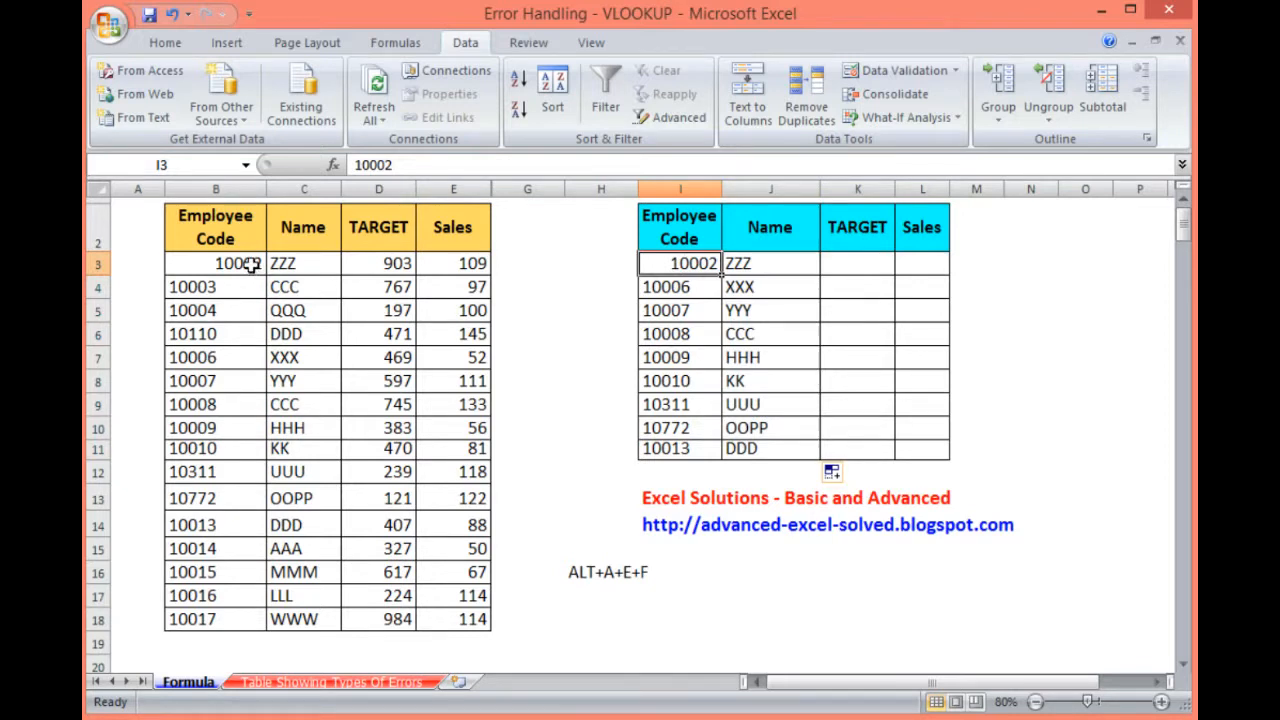
Step: Undo the Name column fill, the employee code conversion and the note in H16
key(ctrl+z)
key(ctrl+z)
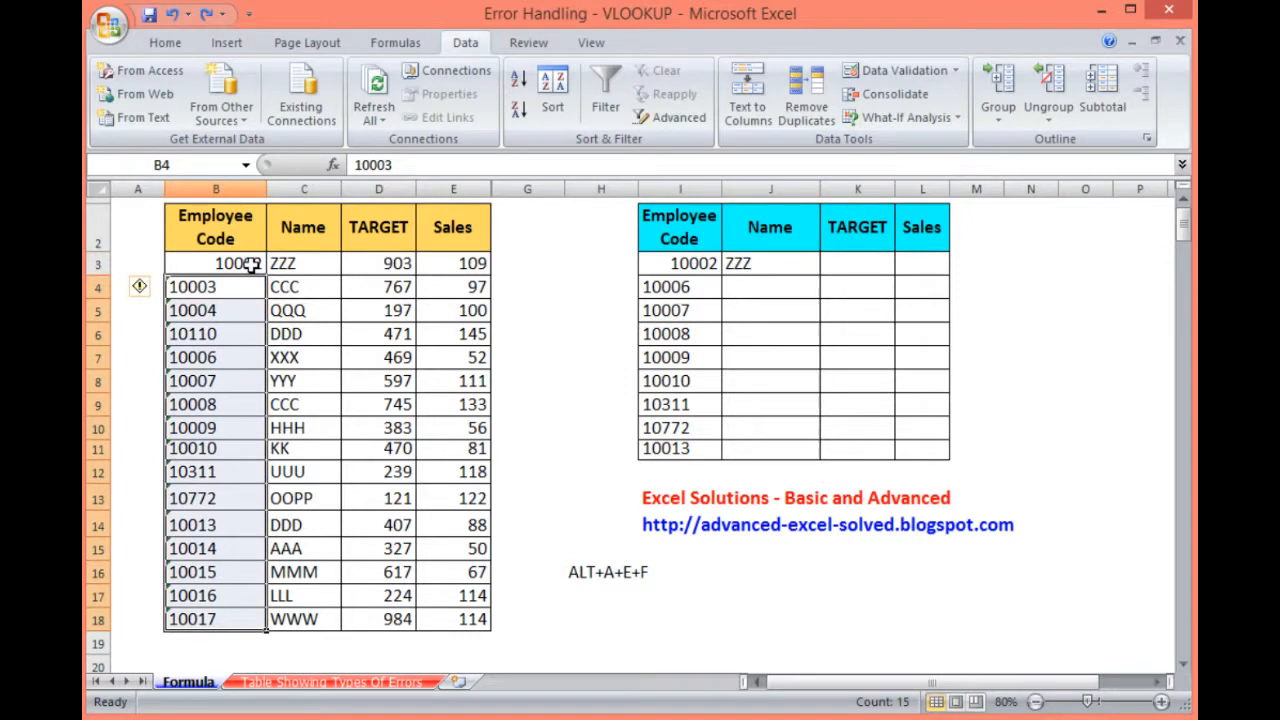
key(ctrl+z)
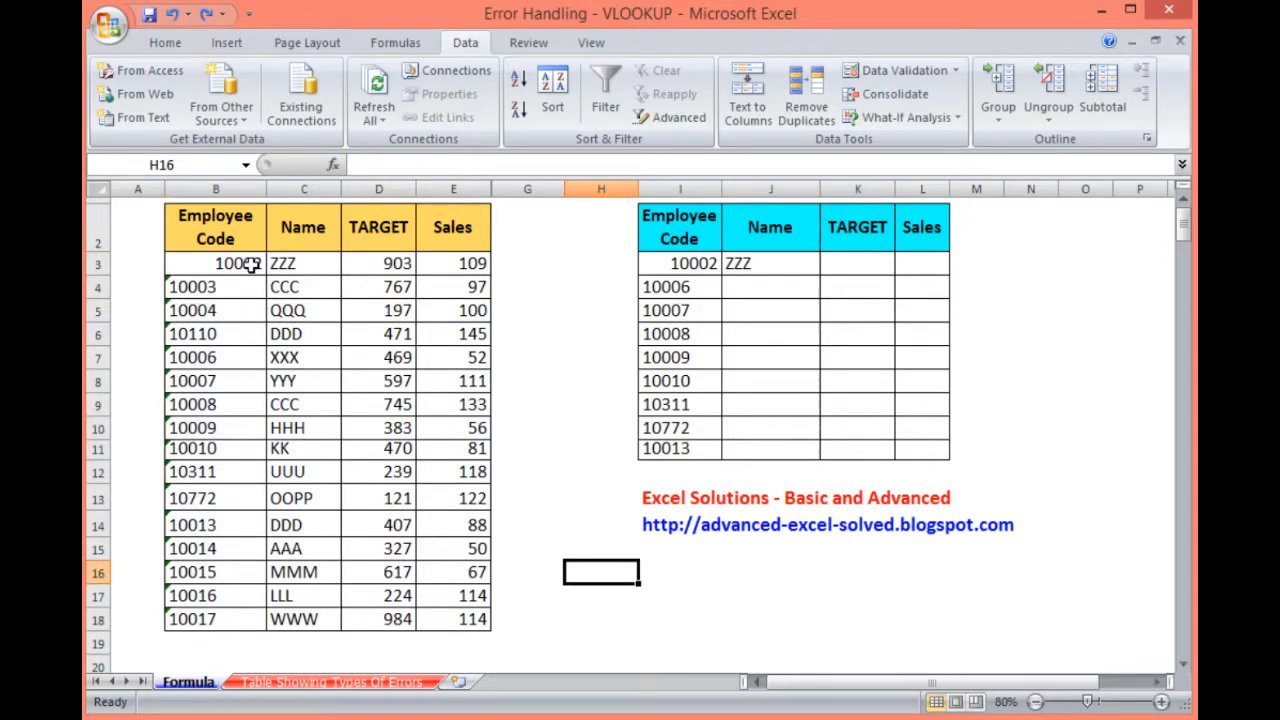
Step: Copy the text-stored employee codes from B9:B14 into I3:I8 of the lookup table
drag(286, 312, 287, 497)
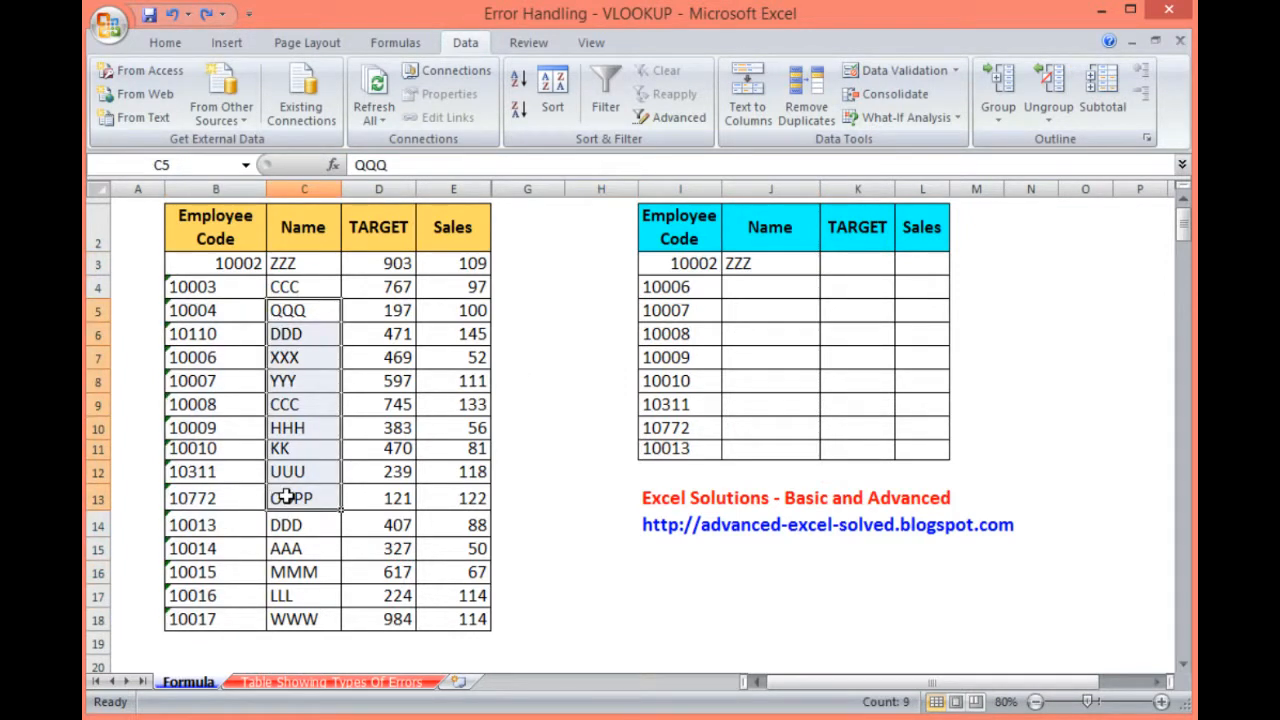
drag(205, 407, 207, 522)
key(ctrl+c)
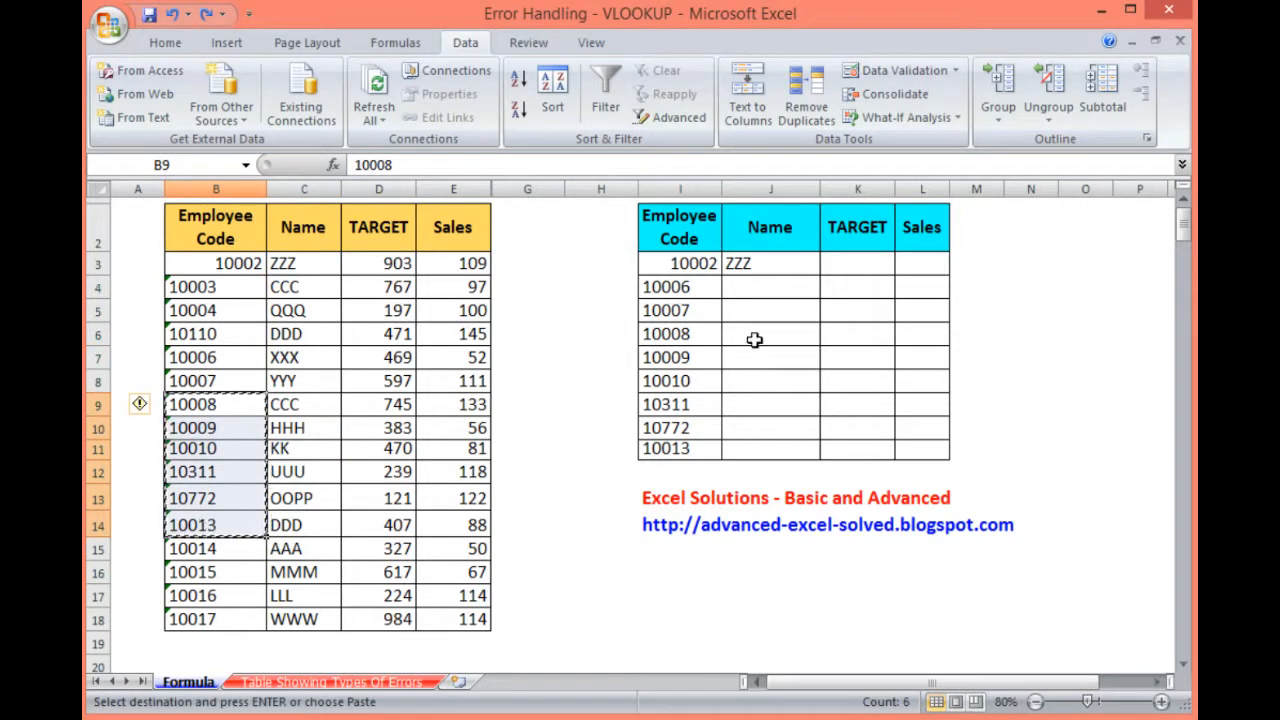
click(688, 265)
key(ctrl+v)
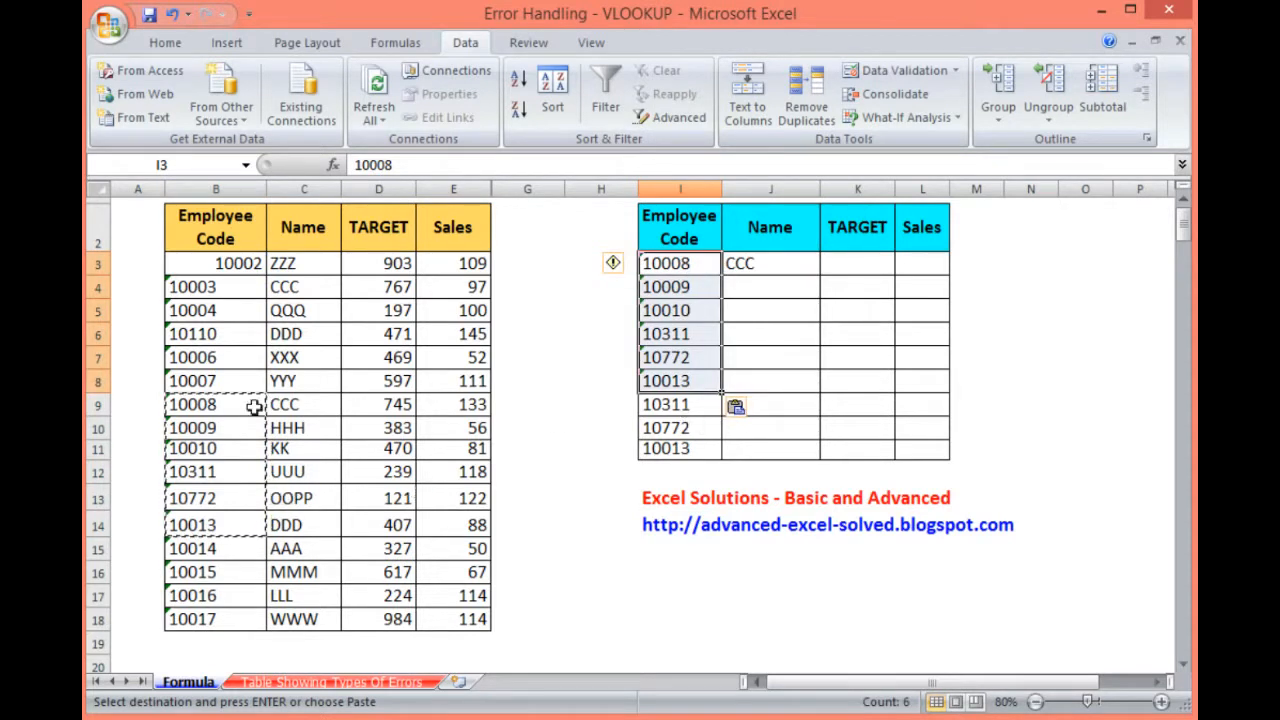
Step: Copy the employee codes from B4:B6 into I9:I11 and clear the lookup formula from J3
drag(200, 288, 215, 337)
key(ctrl+c)
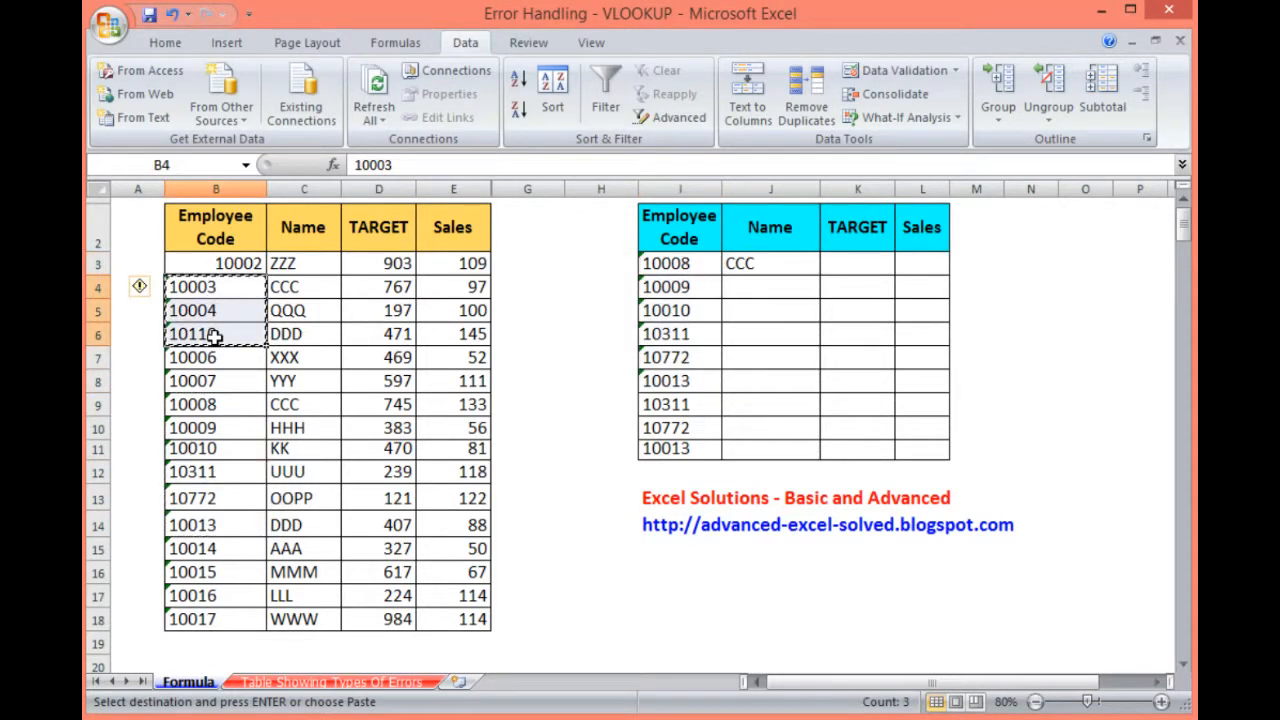
click(672, 403)
key(Return)
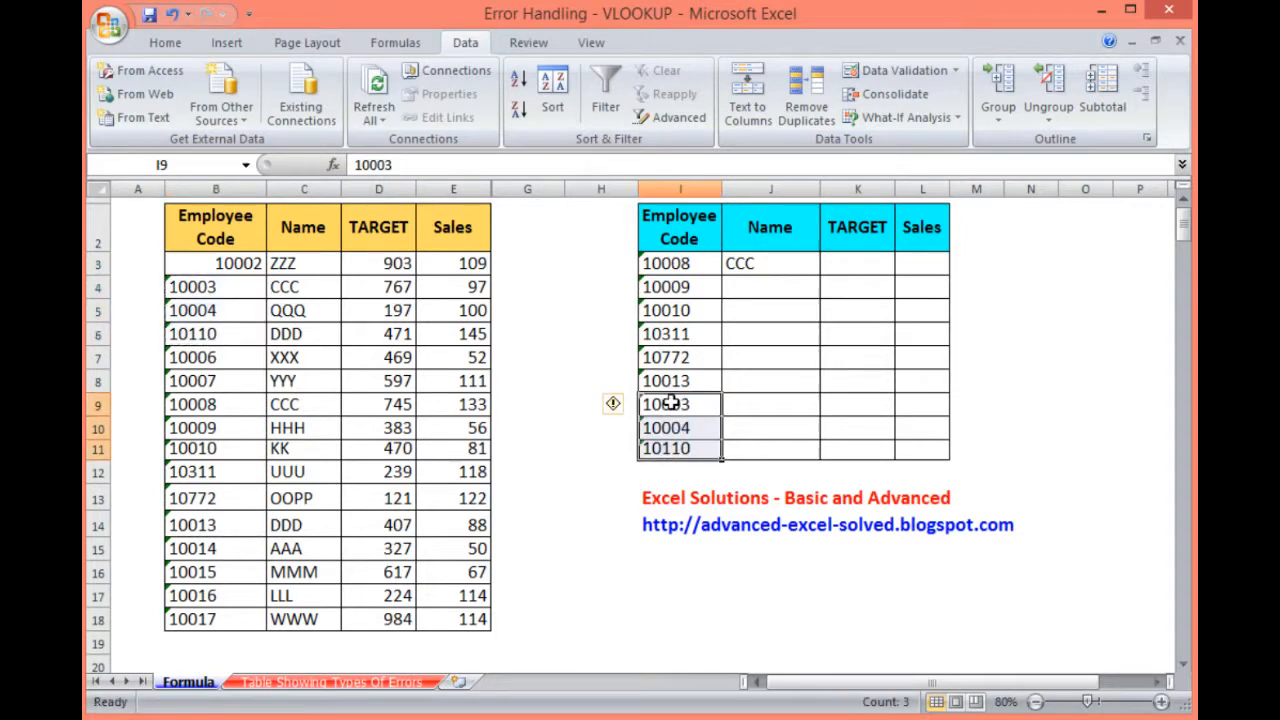
click(776, 264)
key(Delete)
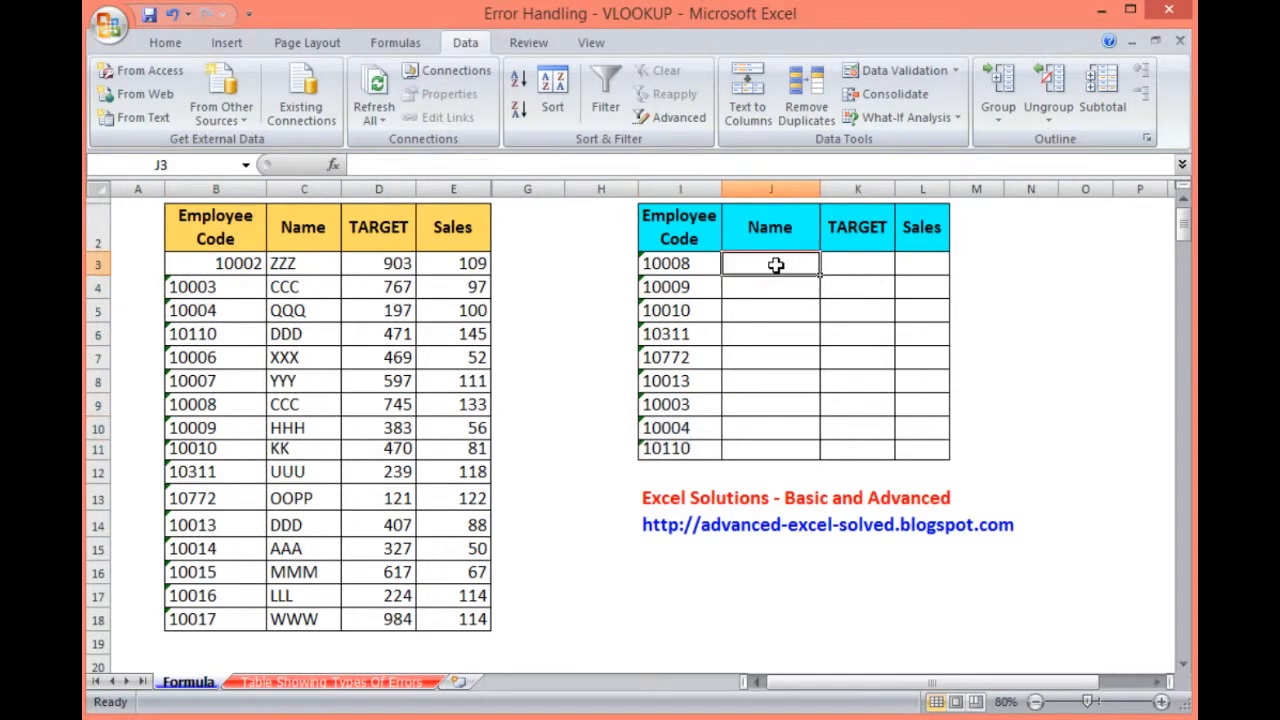
Step: Convert the employee codes in B3:B18 to numbers using Text to Columns with its default settings
drag(238, 266, 237, 609)
key(alt+a)
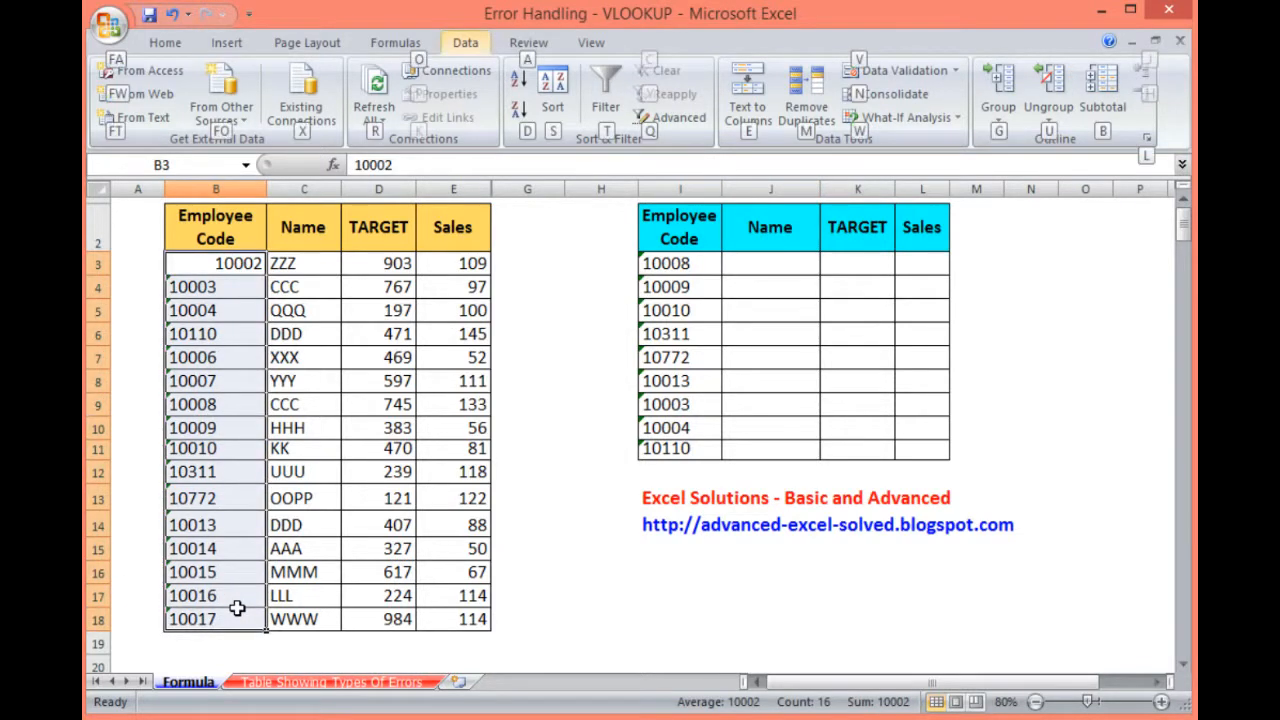
key(e)
key(f)
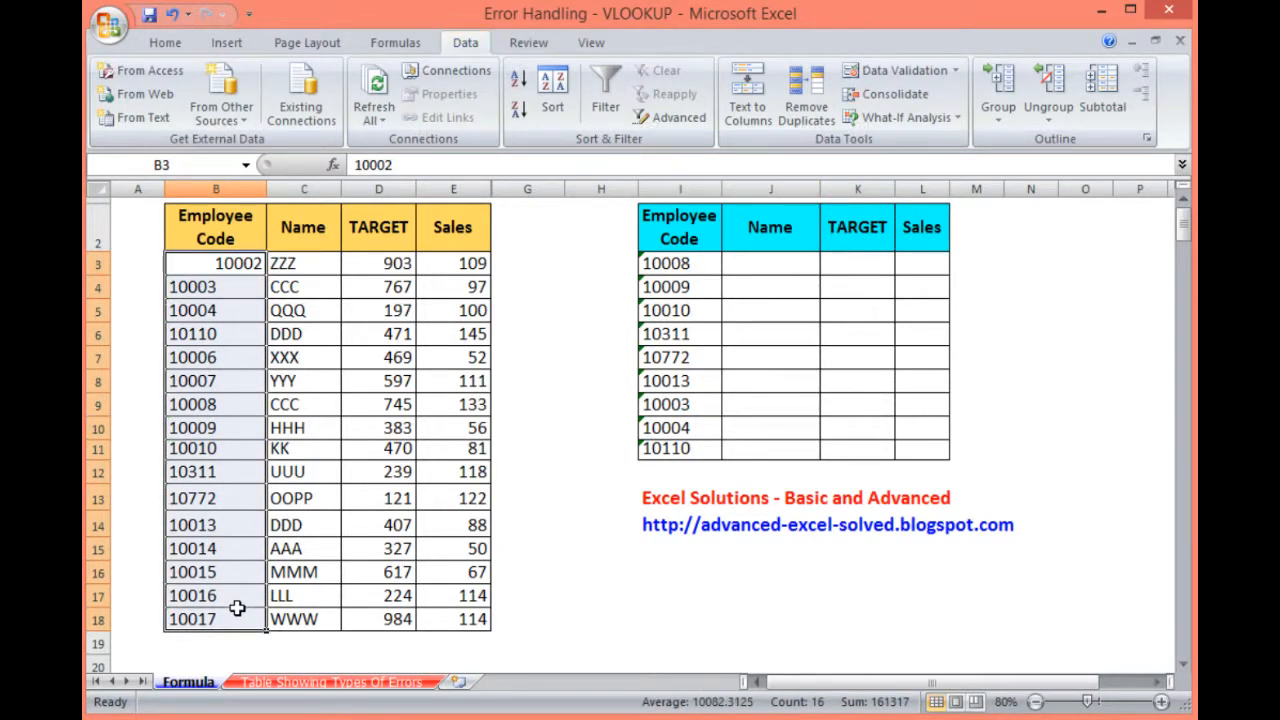
Step: Enter the formula =VLOOKUP(I3,B3:C18,2,0) in J3 to look up the employee name
click(767, 263)
text(=vl)
key(Tab)
key(Left)
text(,)
key(Left)
key(Left)
key(Left)
key(Left)
key(Left)
key(Left)
key(Left)
key(Left)
key(shift+Right)
key(ctrl+shift+Down)
text(,)
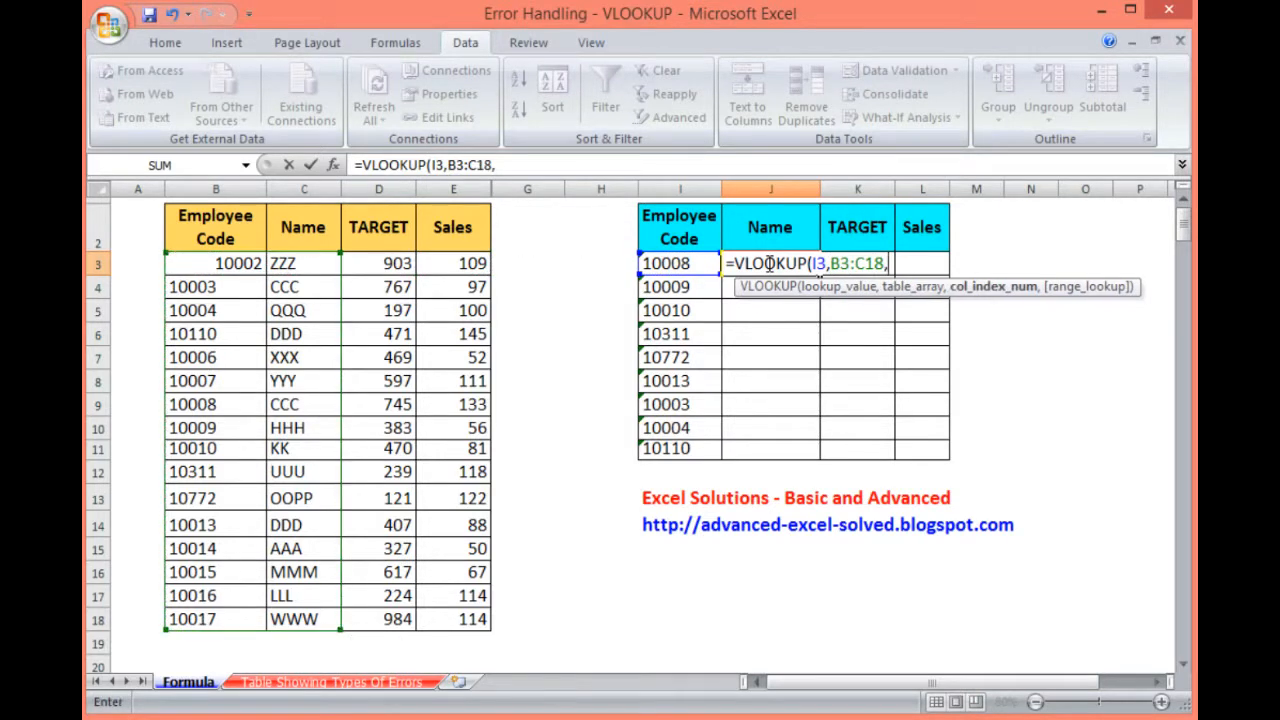
text(2,0))
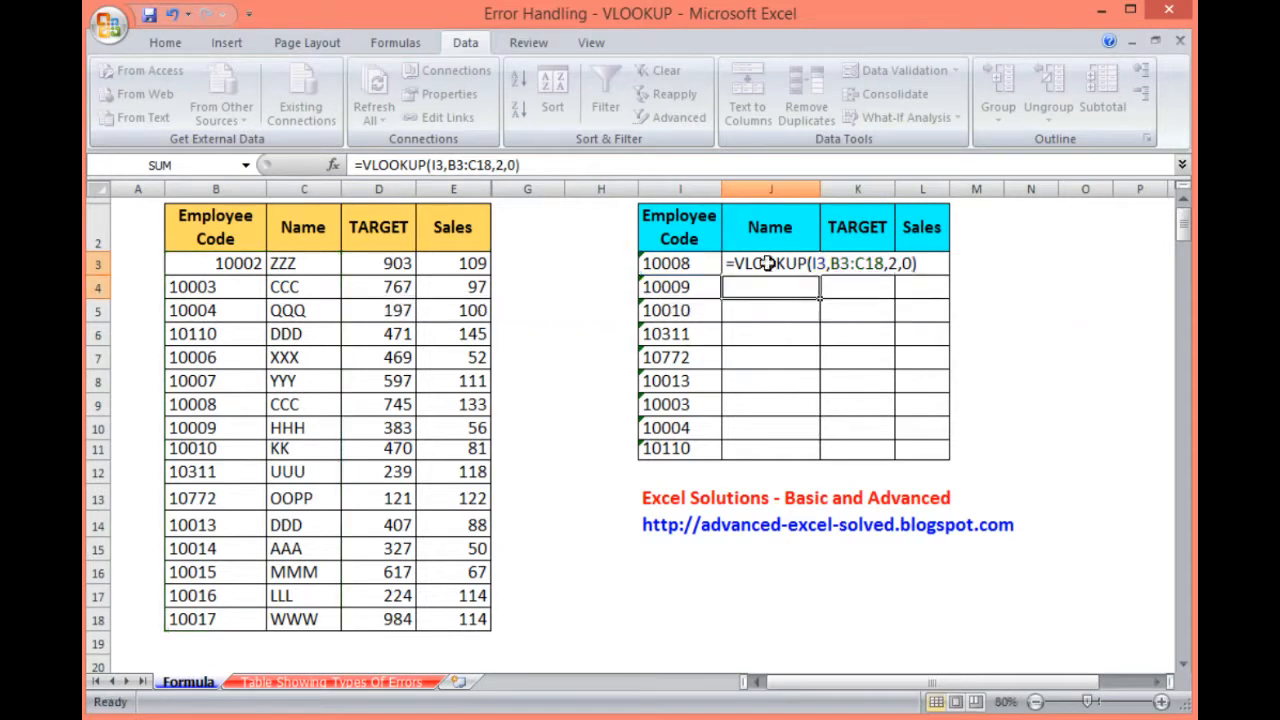
key(Return)
Step: Fill the new VLOOKUP formula from J3 down to J11, alongside the employee codes
click(767, 263)
key(Left)
key(ctrl+Down)
key(Right)
key(ctrl+shift+Up)
key(ctrl+d)
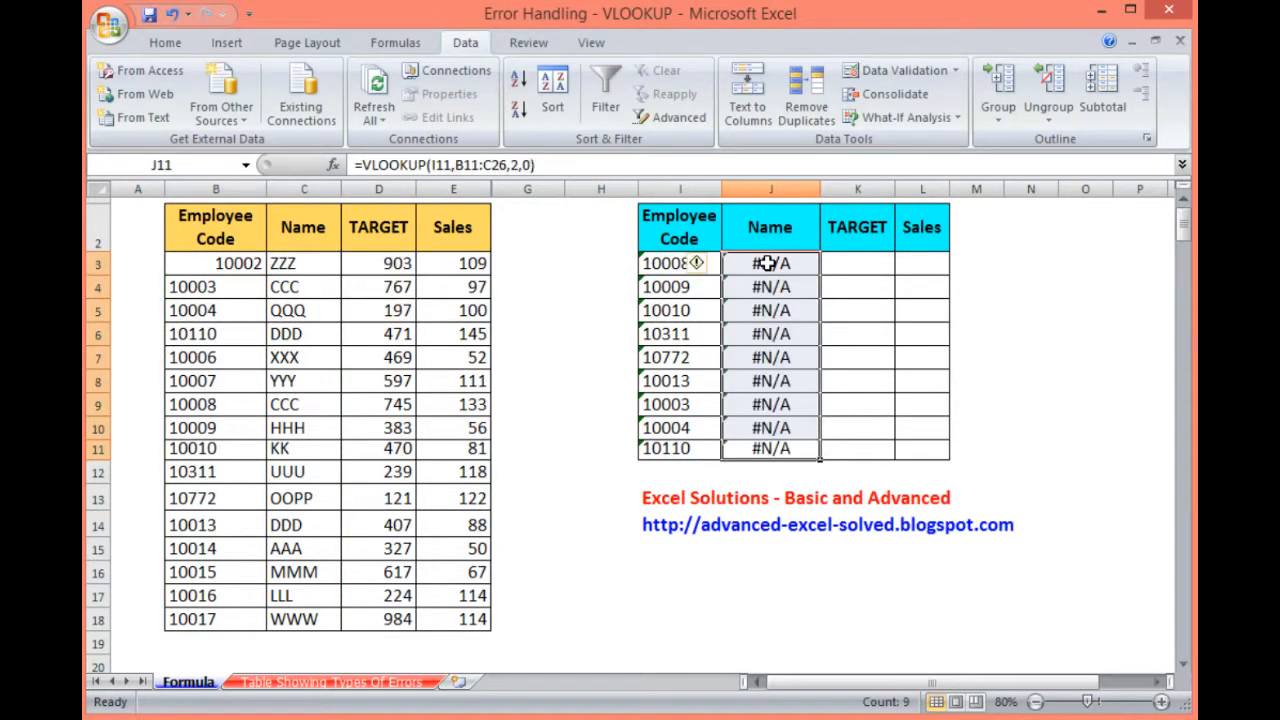
Step: Examine the lookup codes in I3:I11 and the arguments of the VLOOKUP formula in J3
key(Up)
click(767, 263)
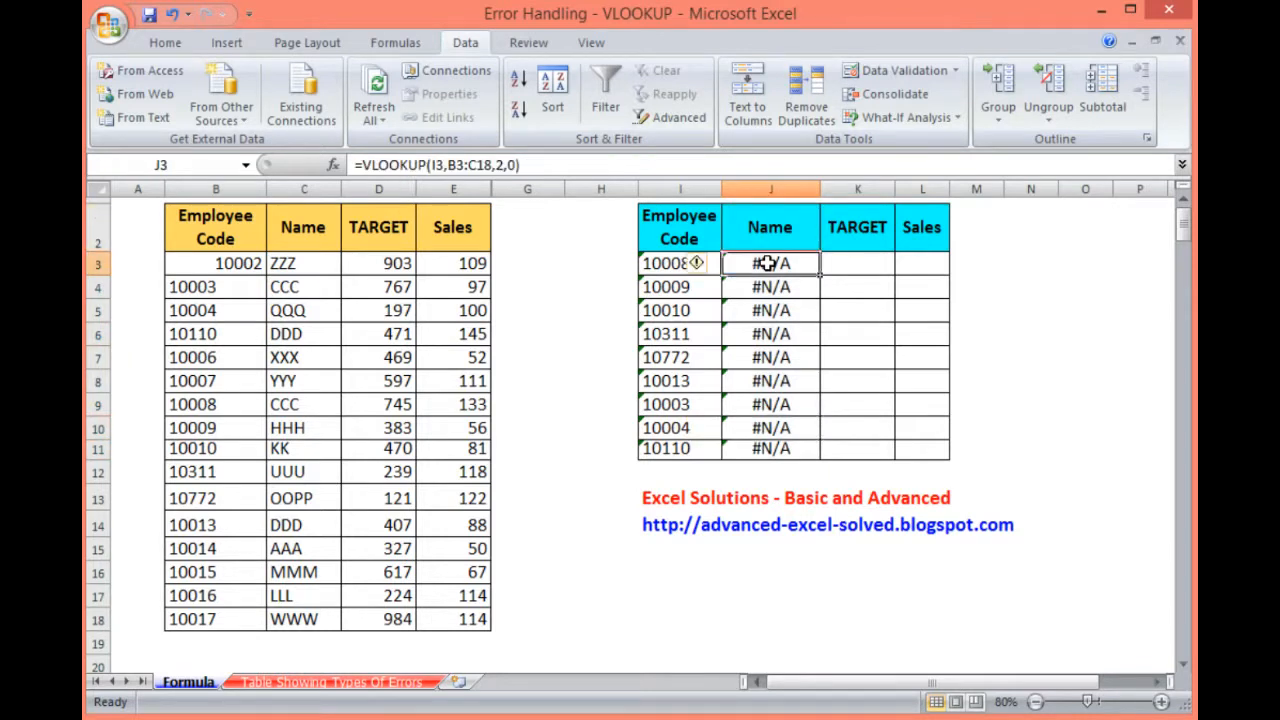
drag(660, 263, 677, 456)
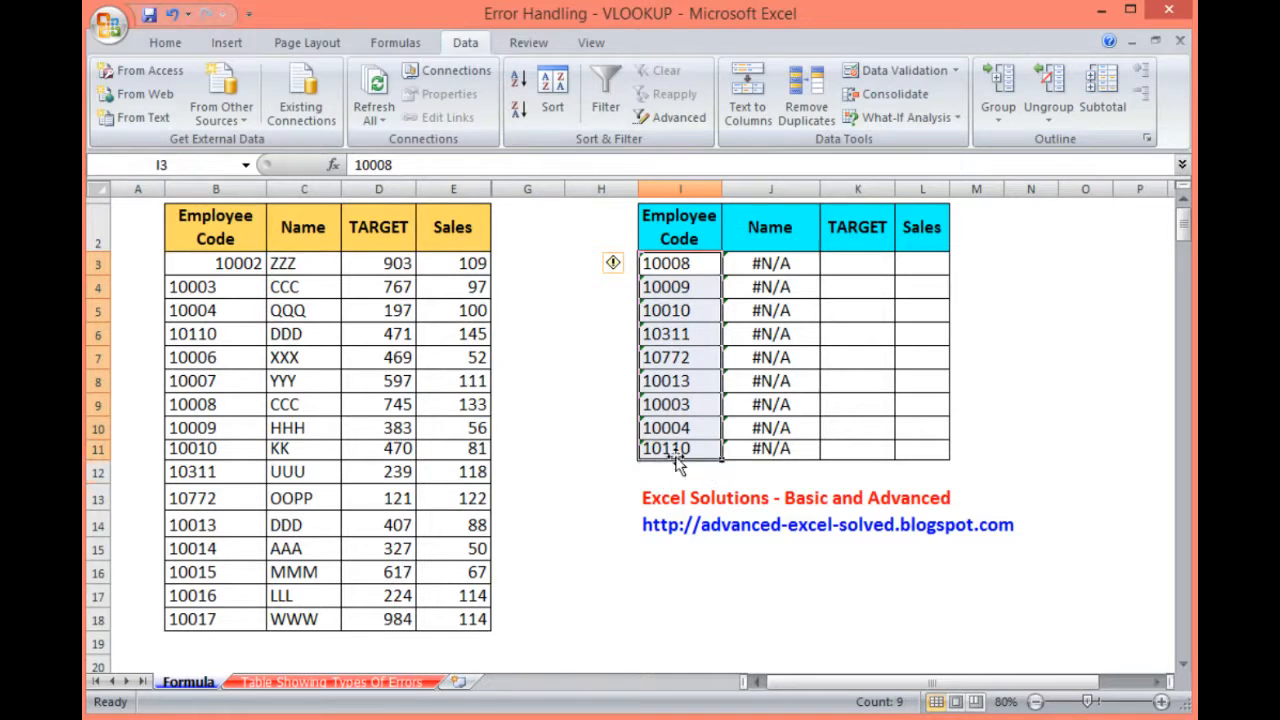
click(771, 263)
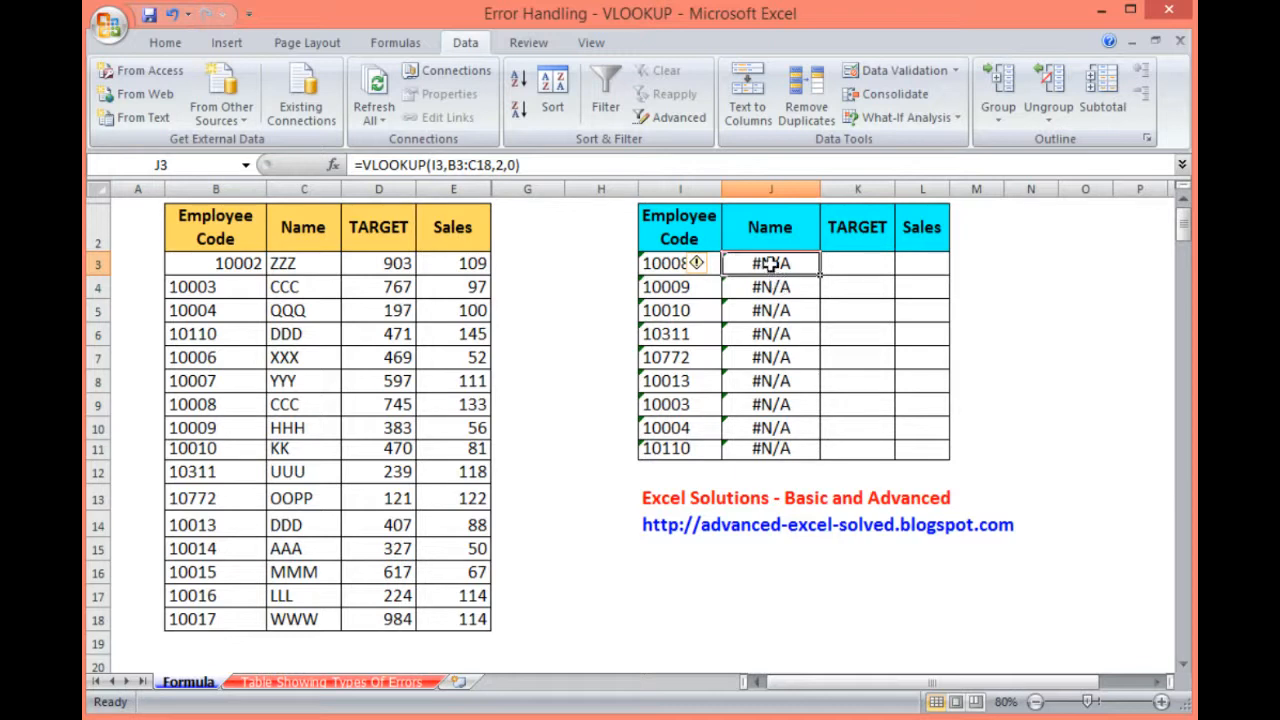
double_click(771, 263)
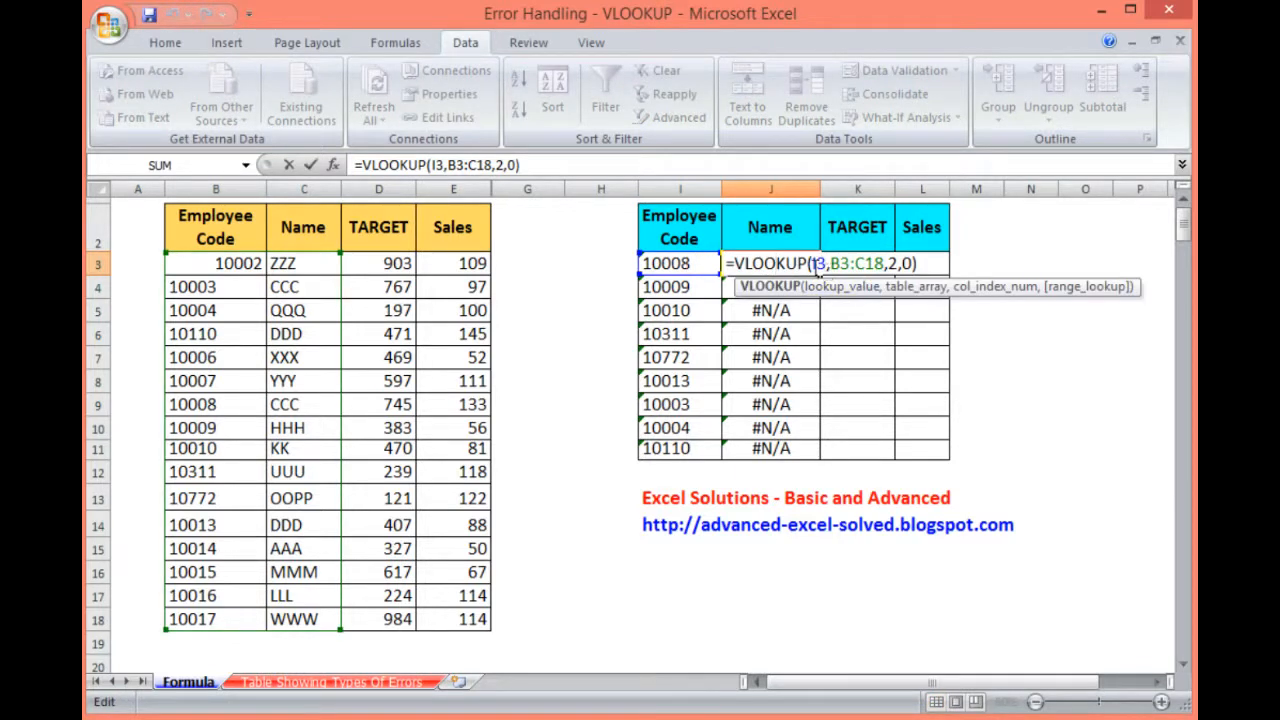
key(Escape)
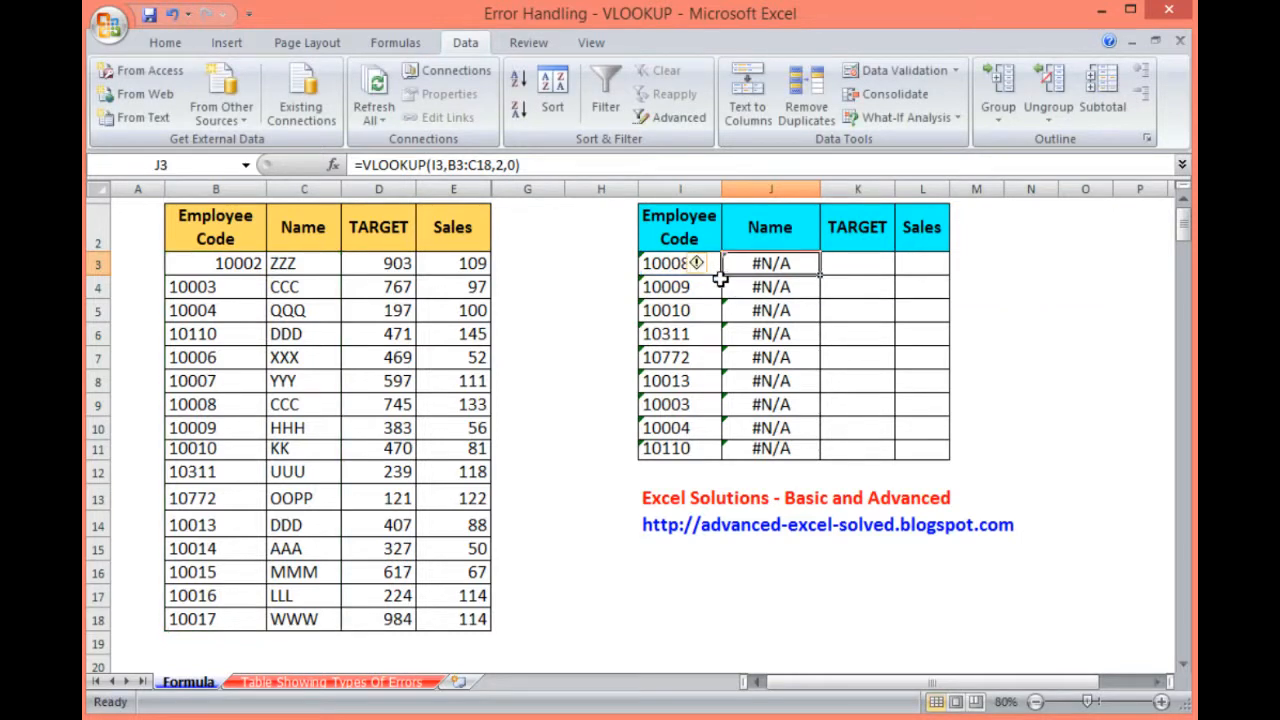
Step: Wrap the lookup value in J3 with VALUE so the formula reads =VLOOKUP(VALUE(I3),B3:C18,2,0)
click(664, 266)
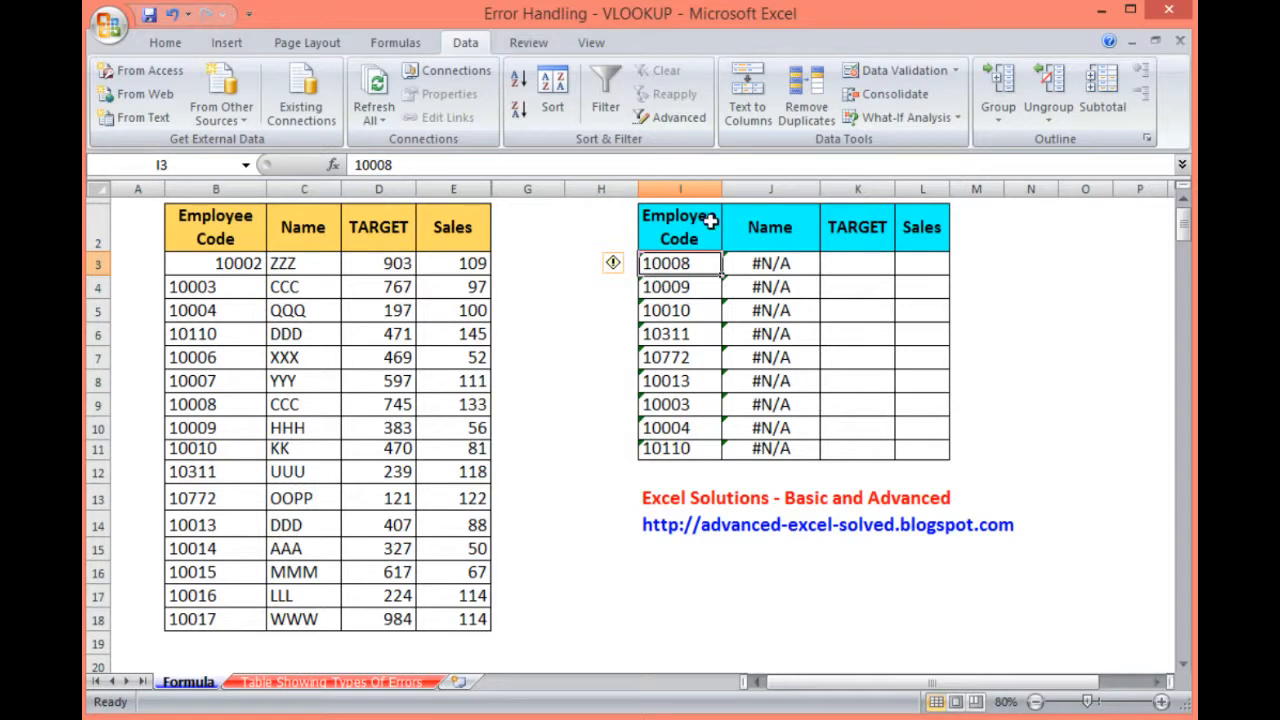
click(617, 264)
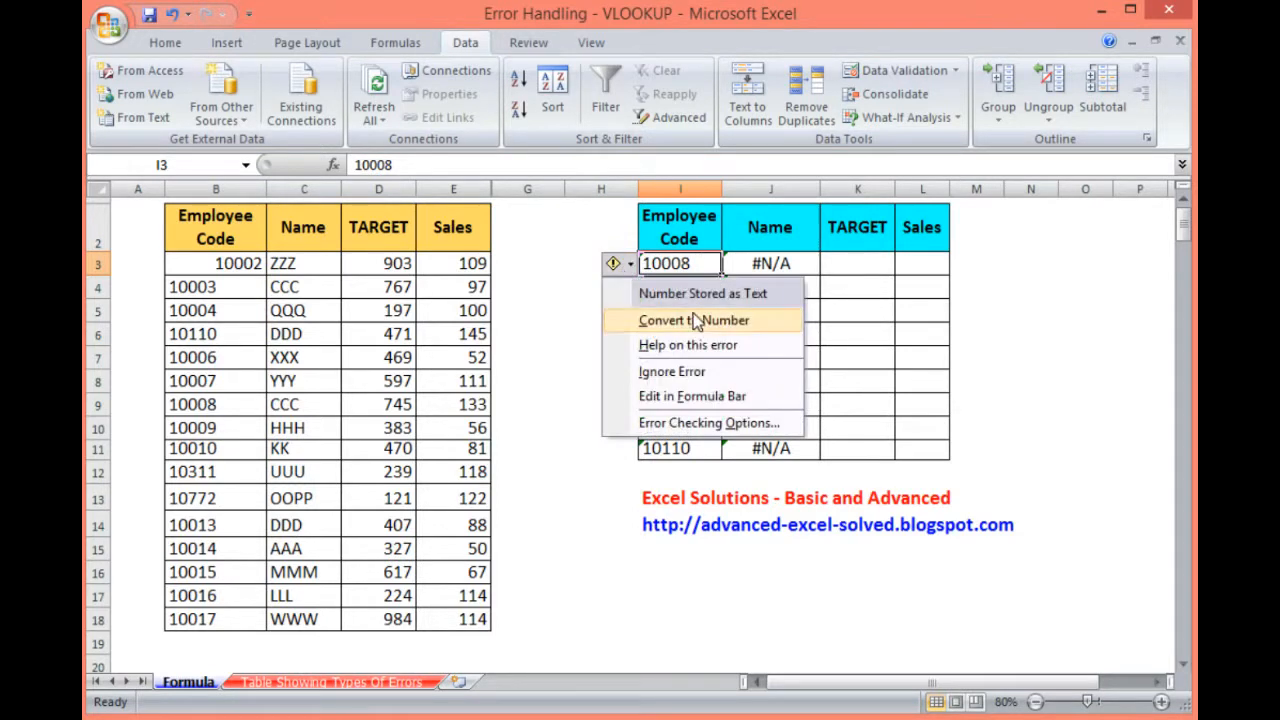
click(787, 268)
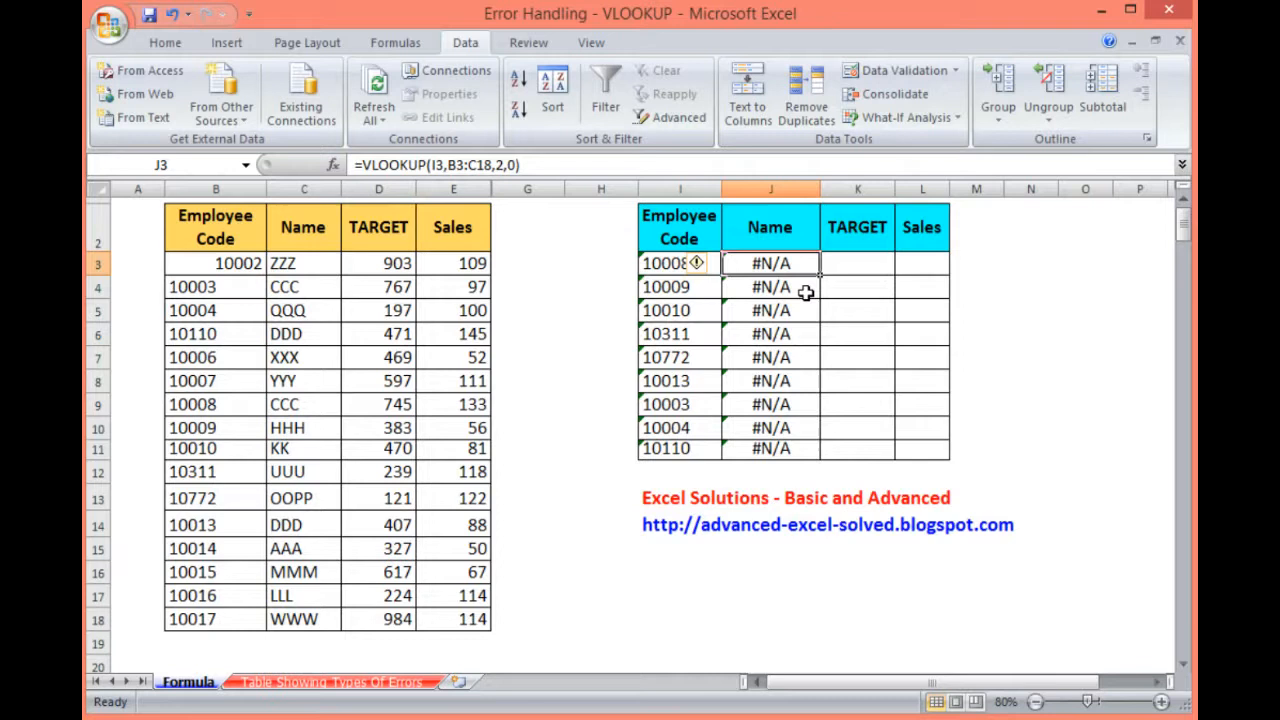
double_click(771, 263)
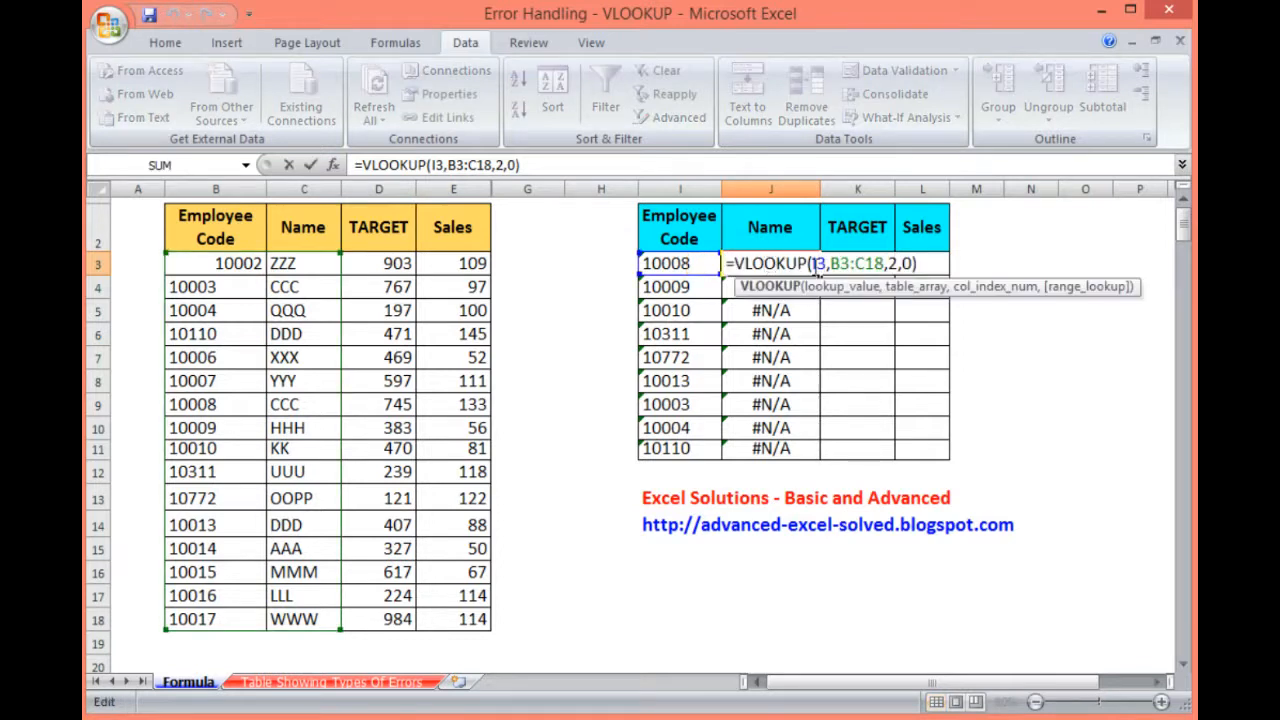
click(814, 266)
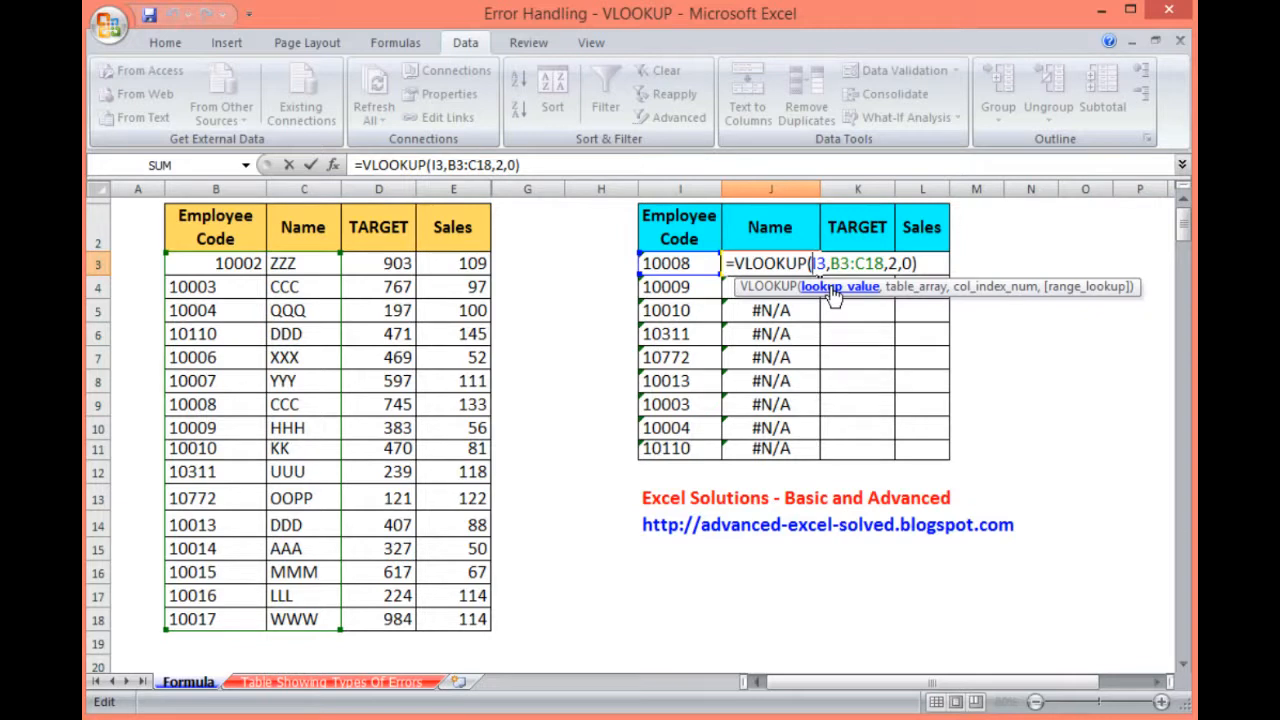
text(value)
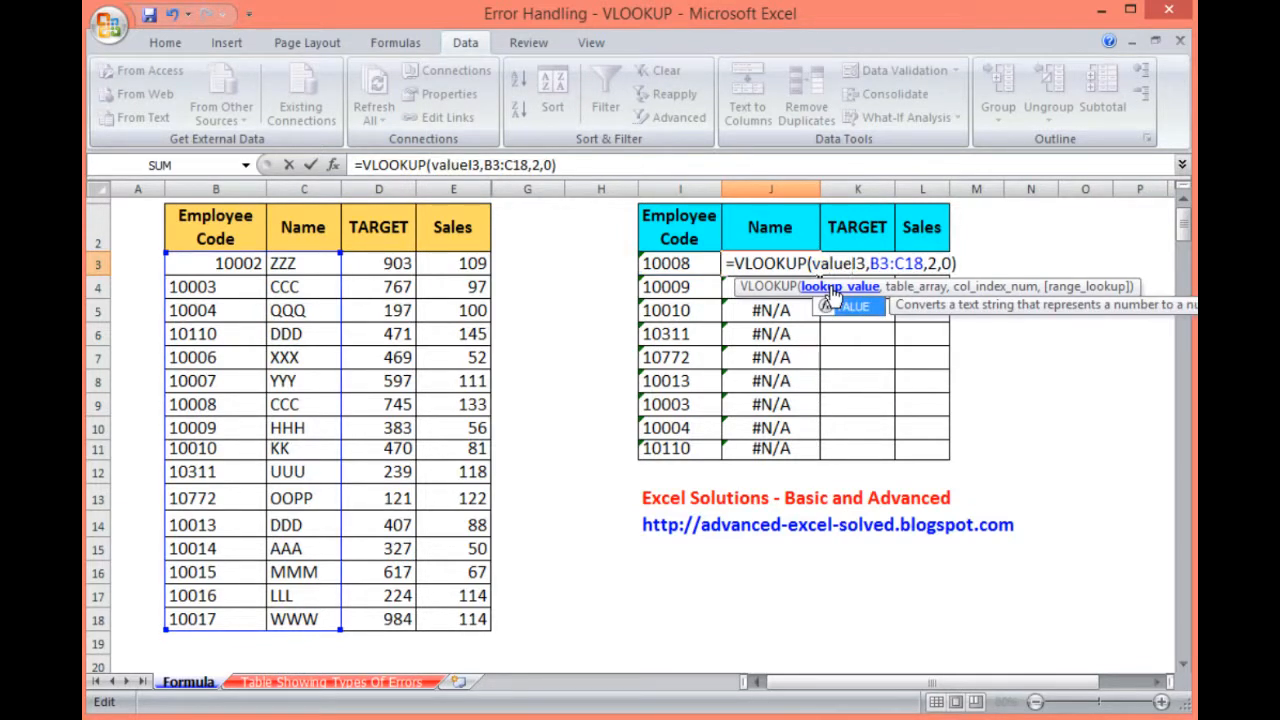
key(Tab)
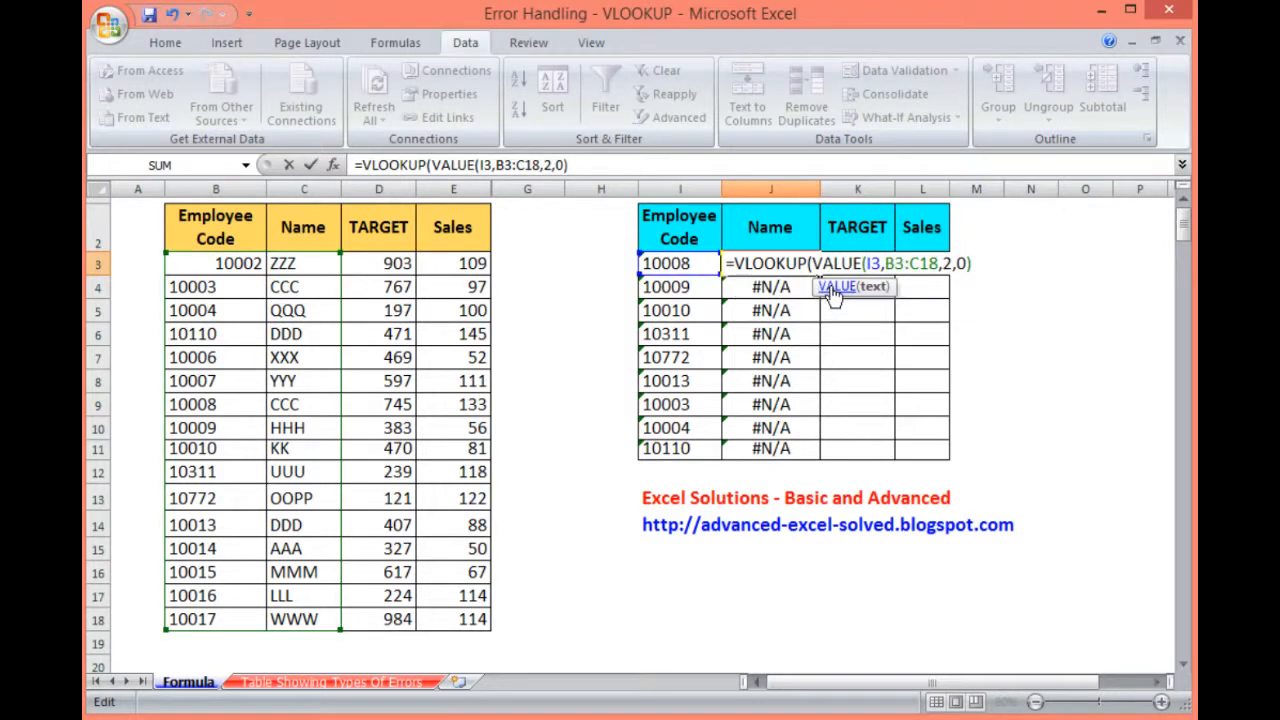
text())
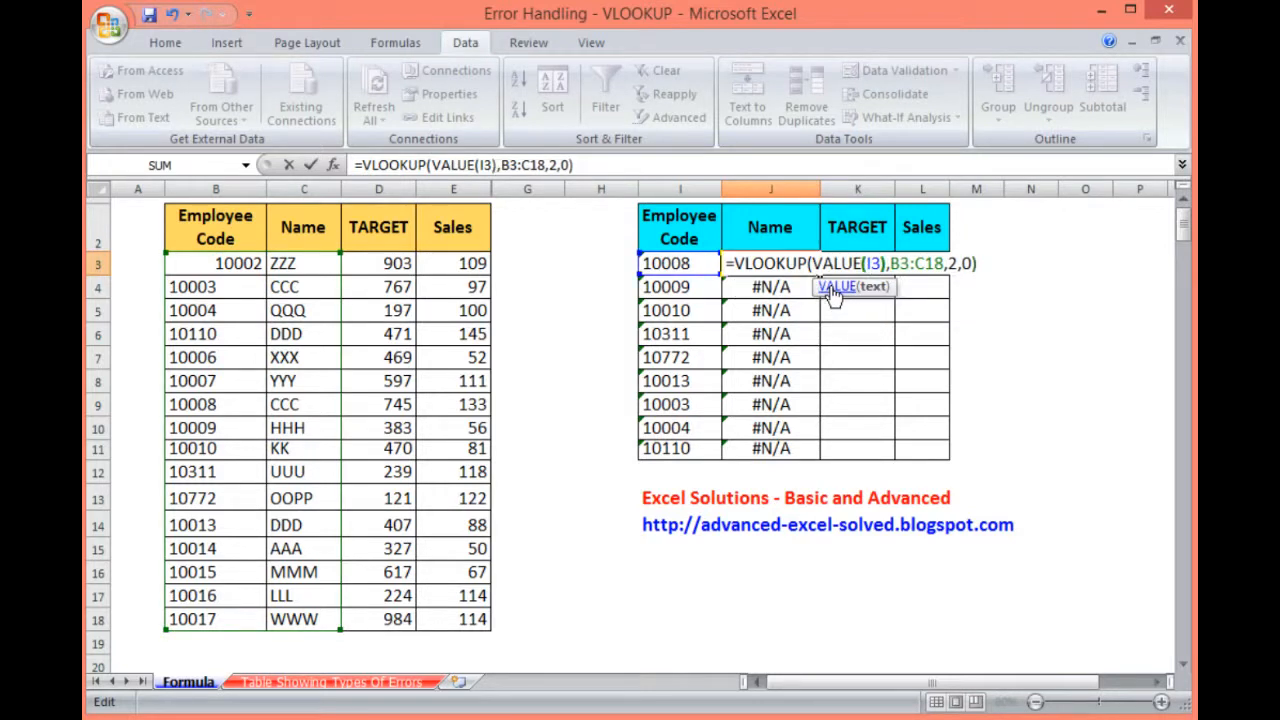
key(Return)
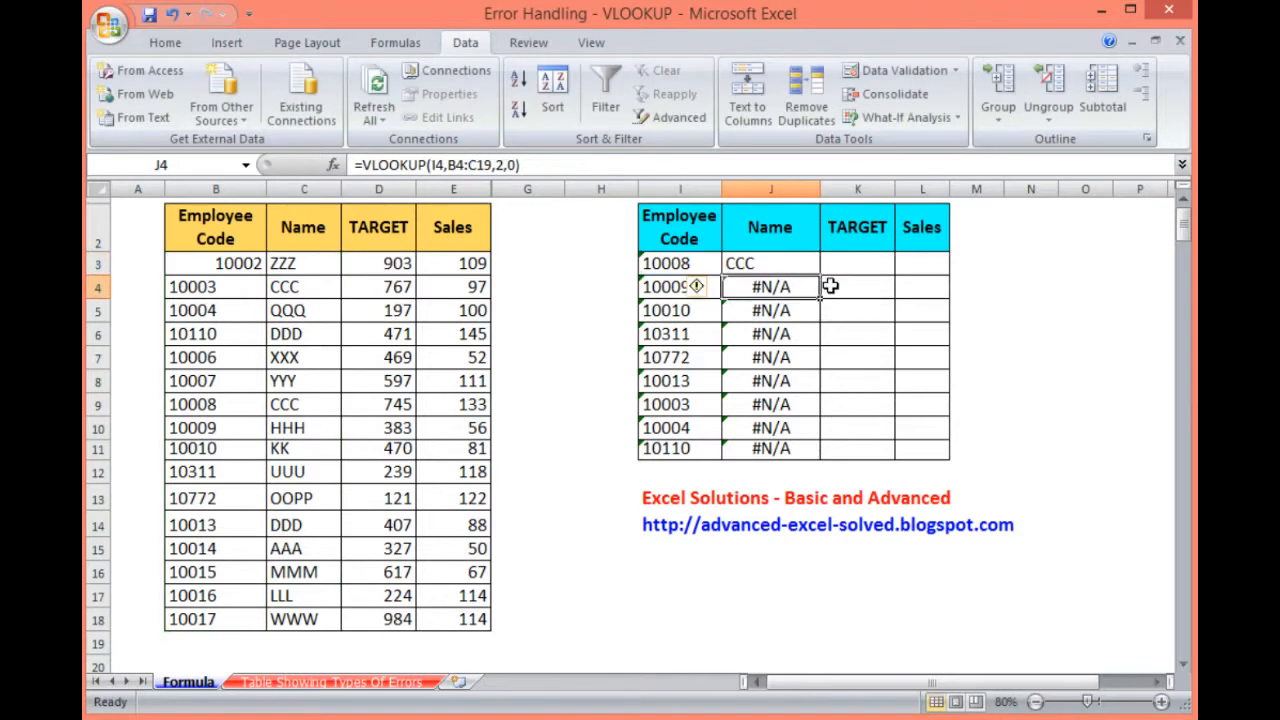
Step: Fill the revised VLOOKUP formula containing VALUE from J3 down to J11
key(Up)
key(ctrl+shift+Down)
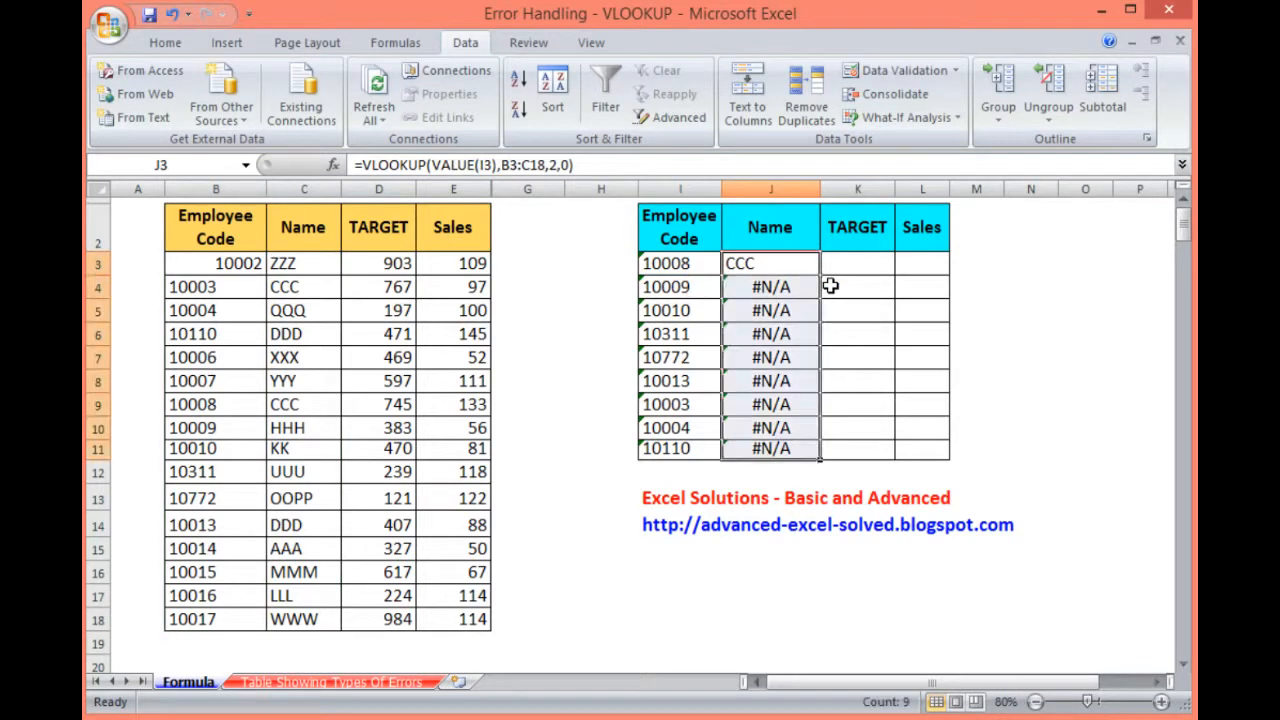
key(ctrl+d)
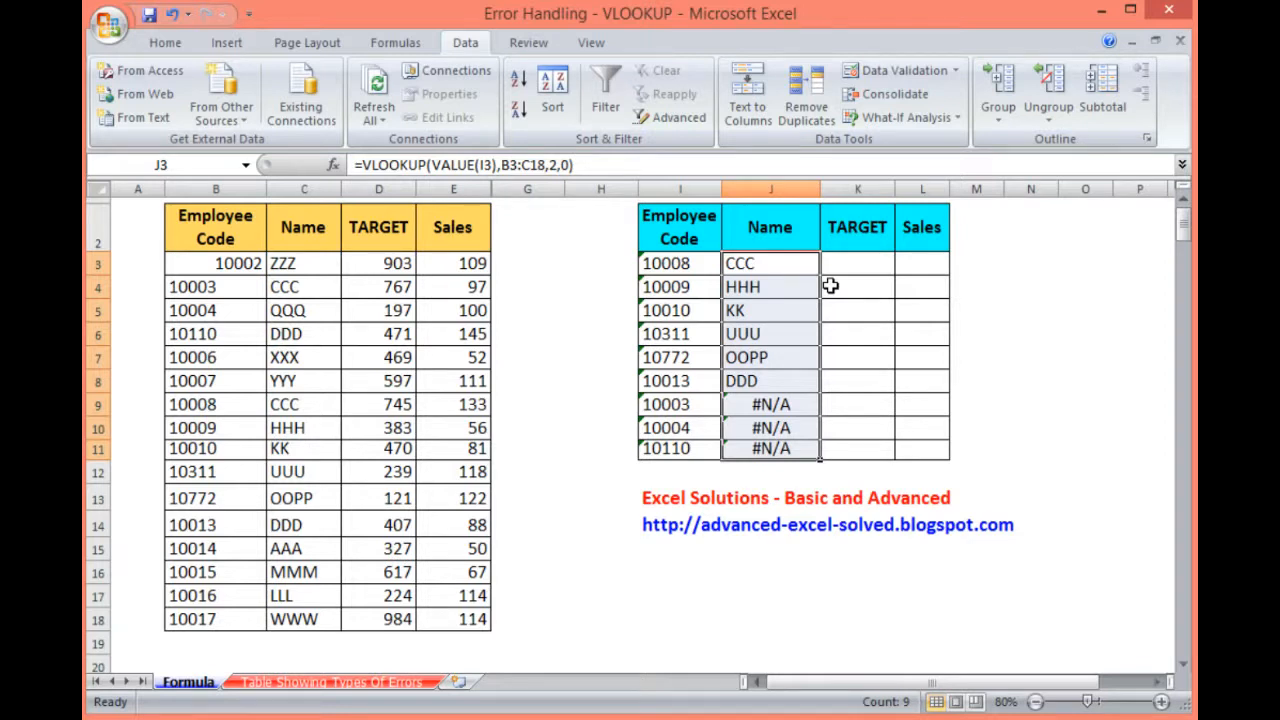
Step: Examine the lookup formulas in J8 and J9, the error-checking options for J9, and the source code in B4
key(Down)
key(Down)
key(Down)
key(Down)
key(Down)
key(Down)
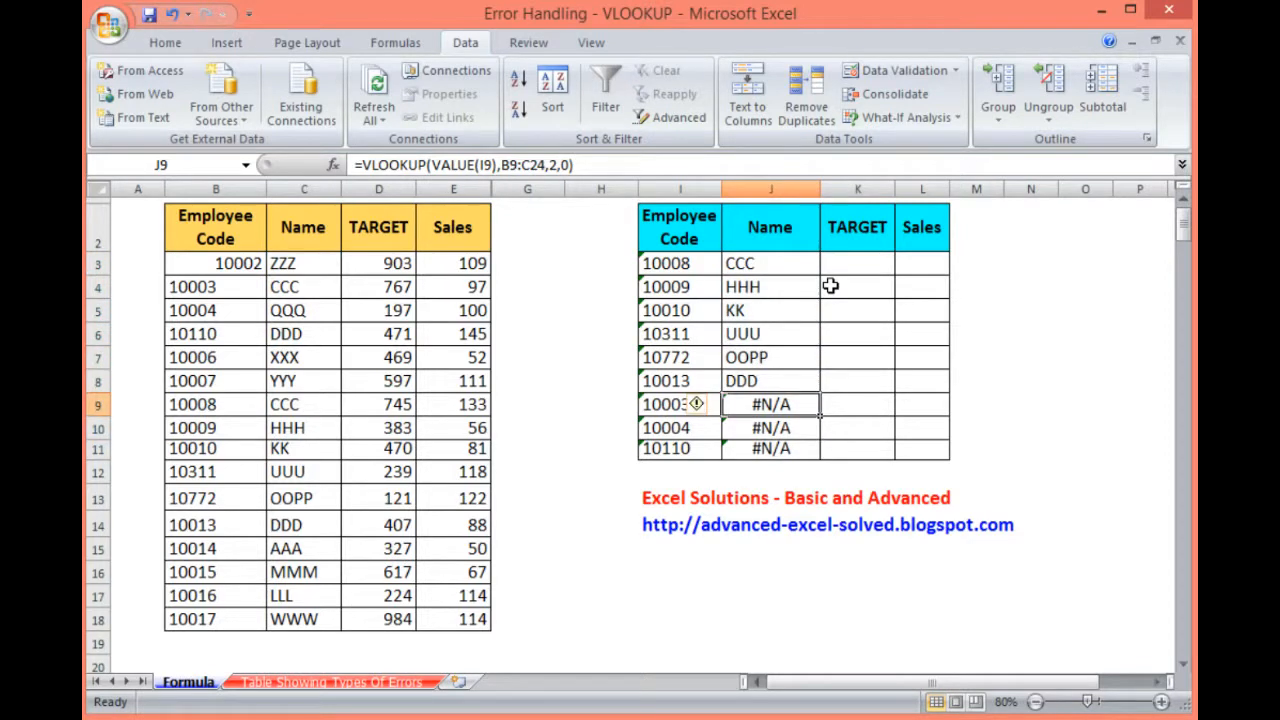
click(698, 406)
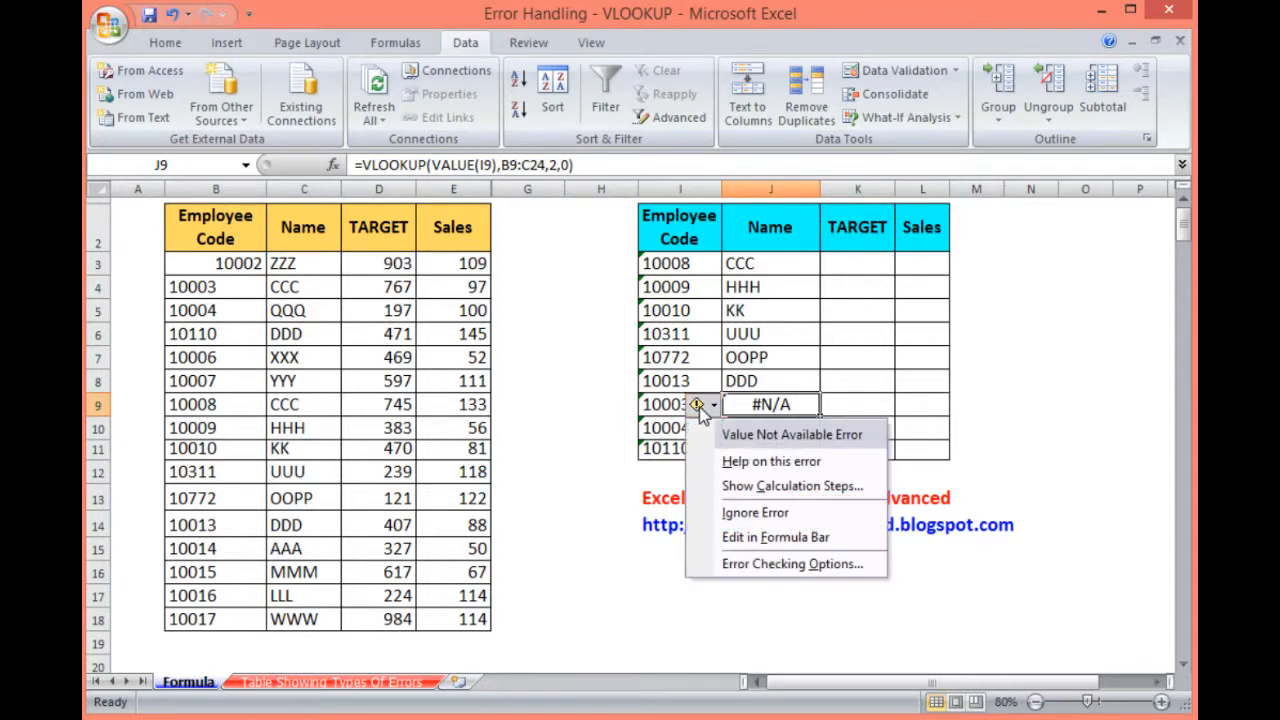
click(789, 404)
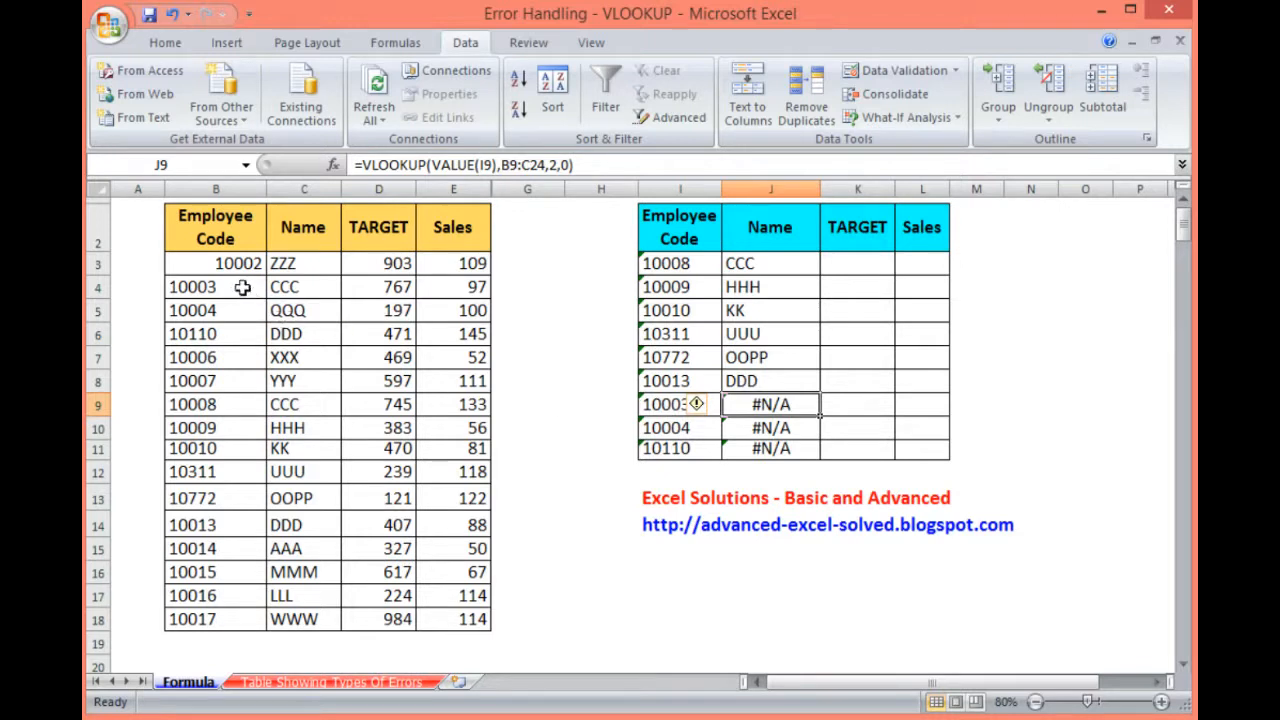
click(242, 287)
click(755, 381)
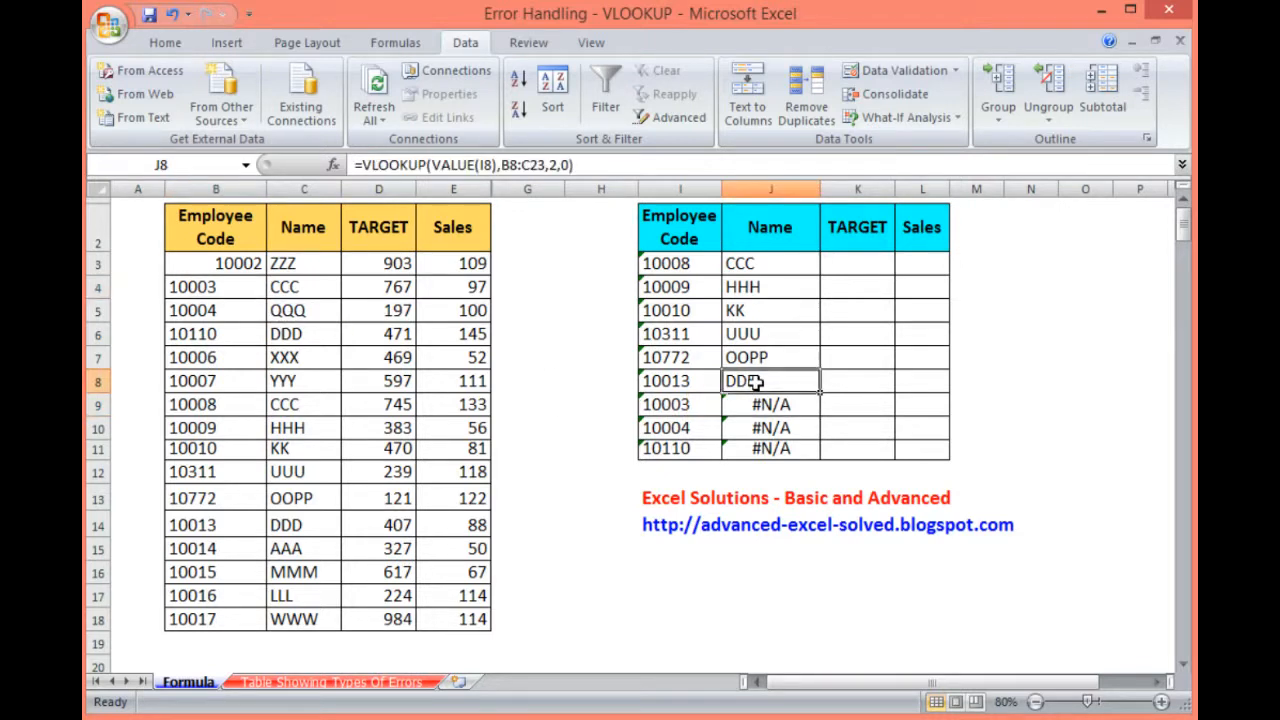
Step: Try moving the table range in J9's VLOOKUP formula to B3:C18, and undo the change
double_click(771, 404)
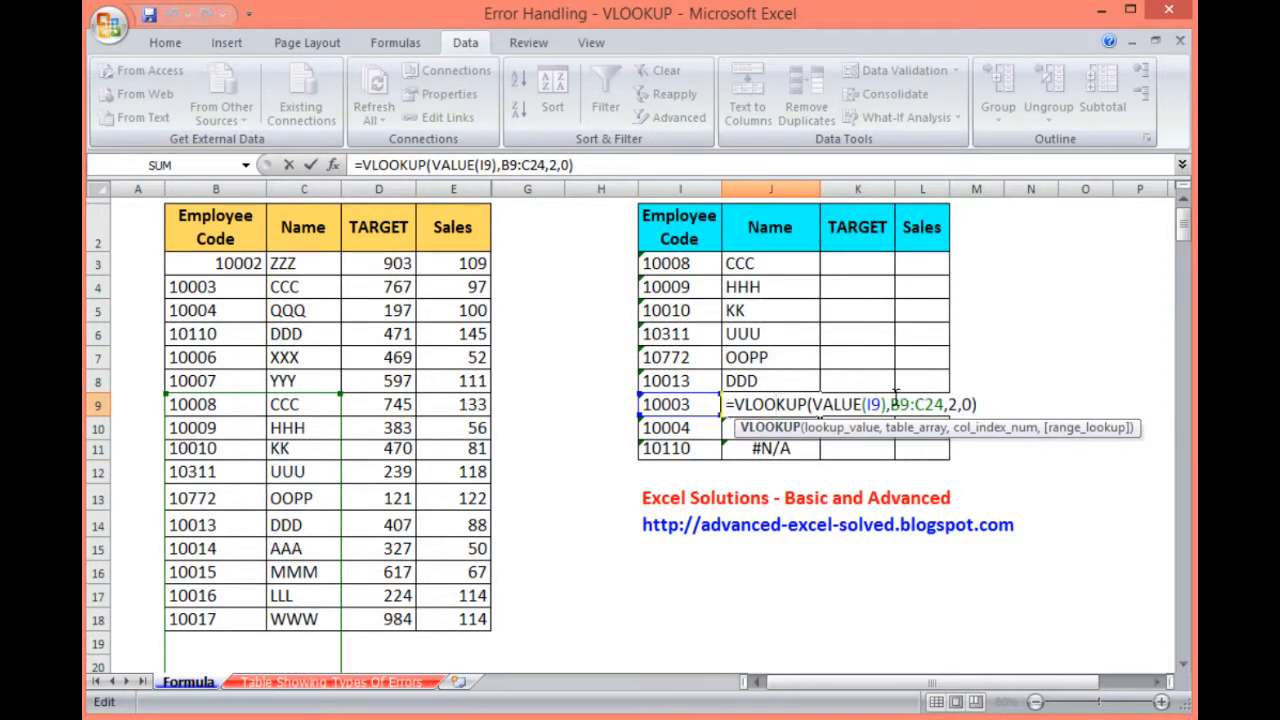
click(895, 402)
drag(893, 404, 947, 404)
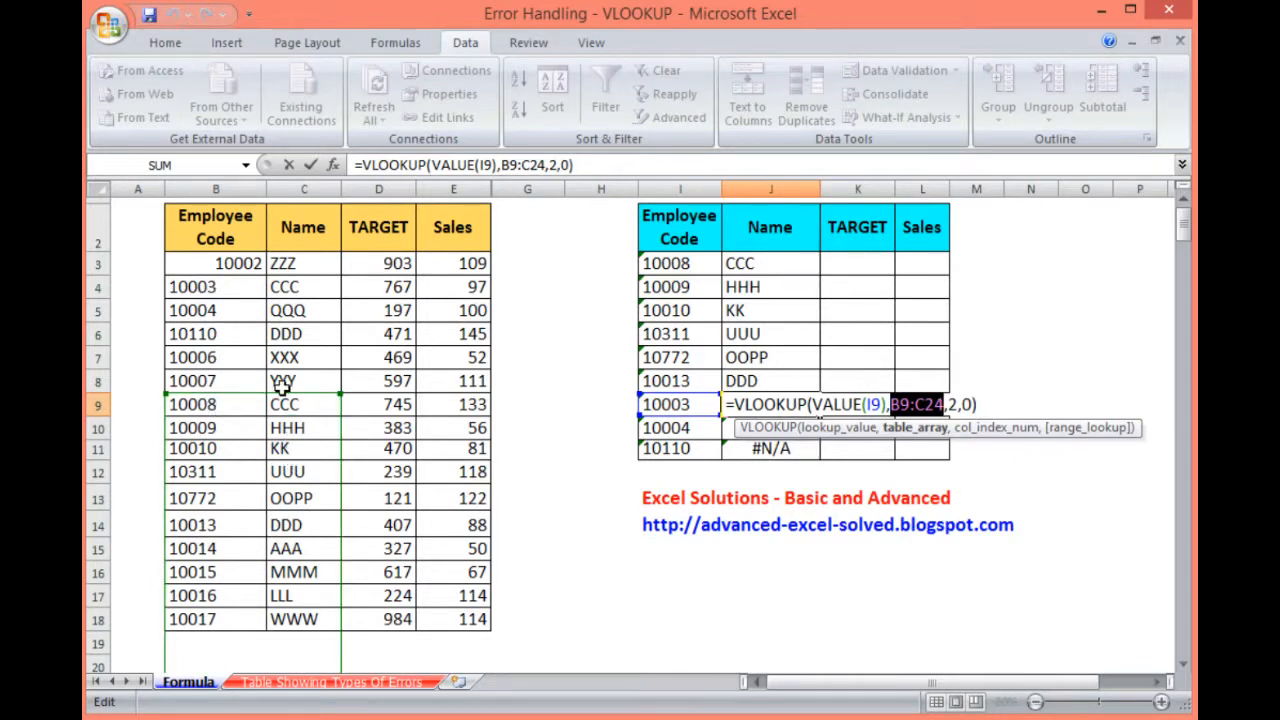
drag(281, 390, 281, 268)
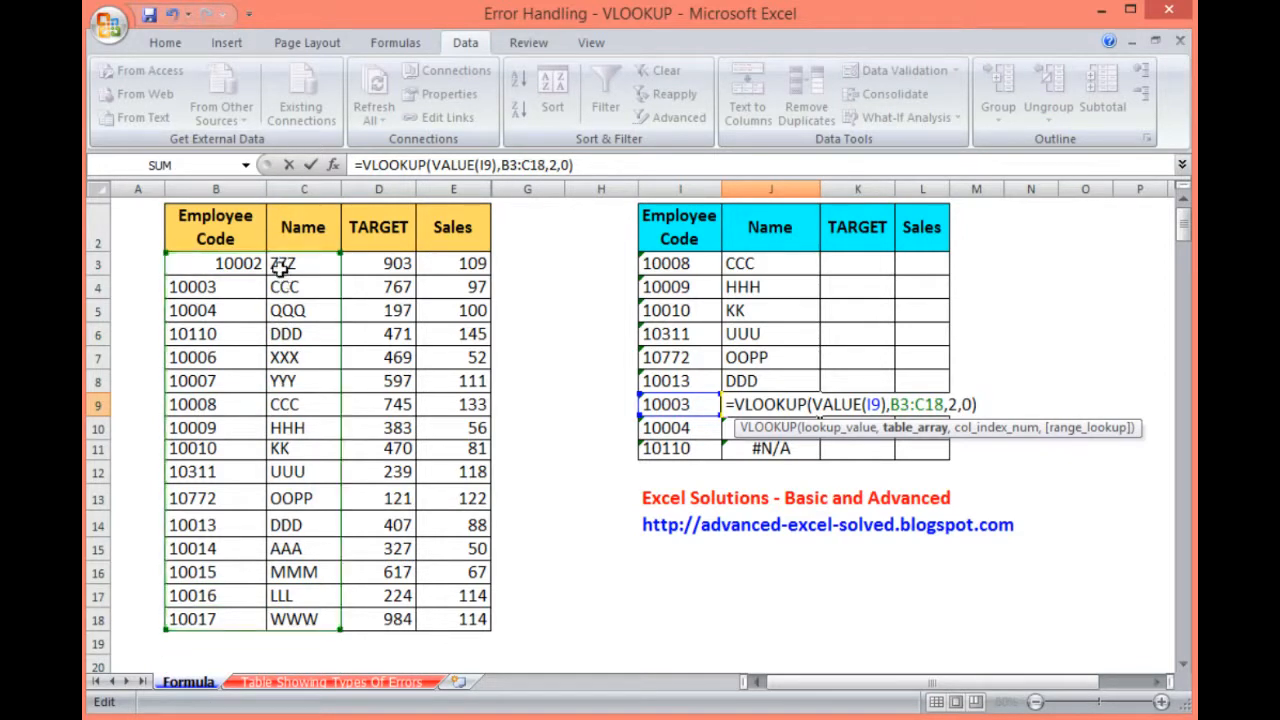
key(Return)
key(Up)
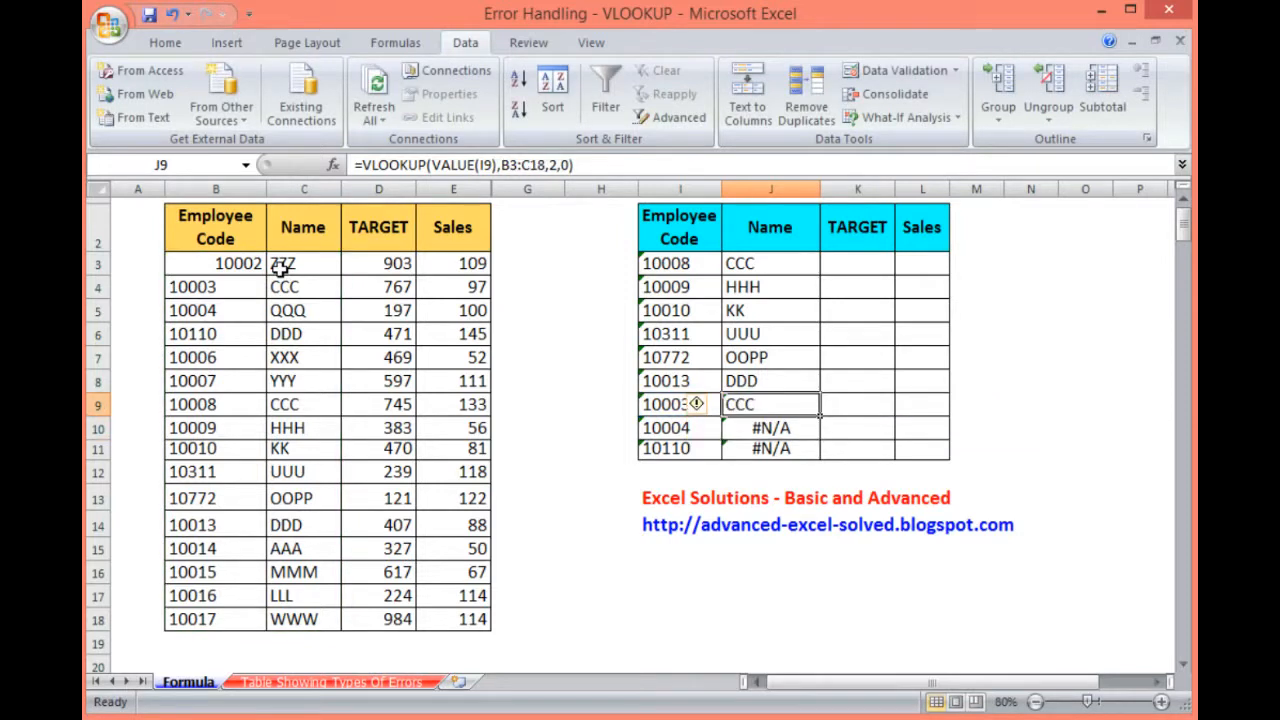
key(Down)
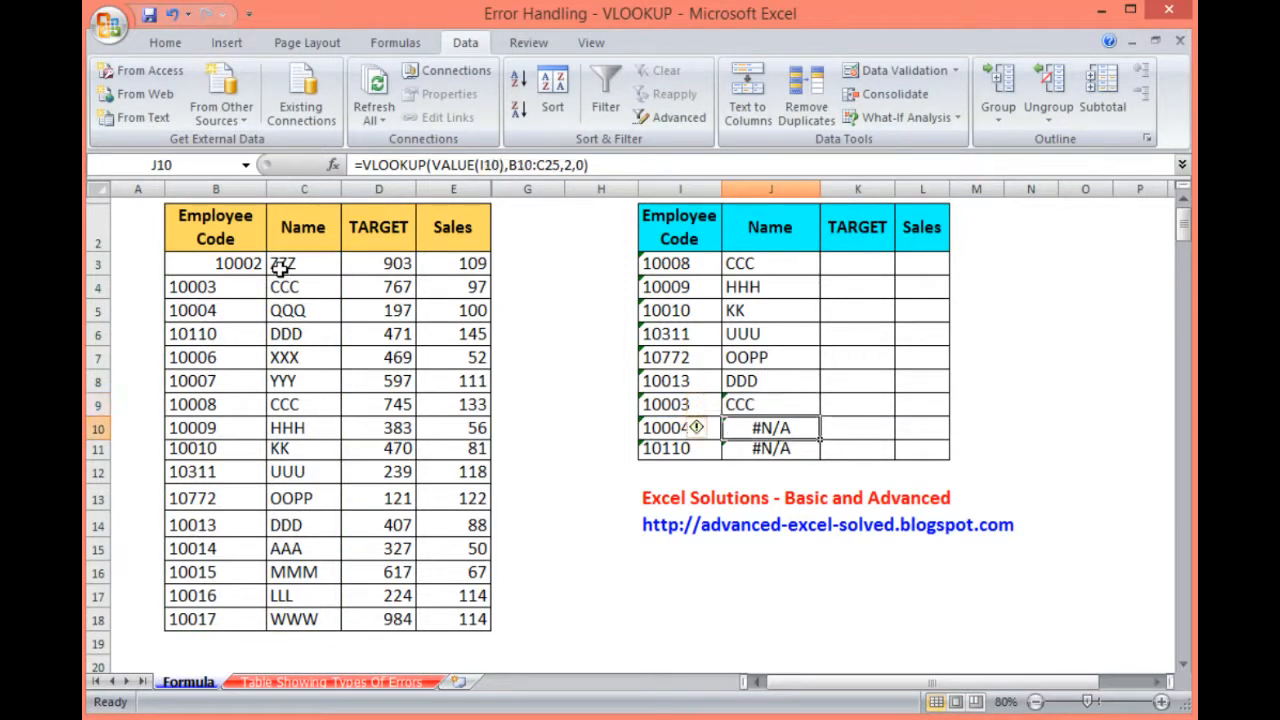
key(Up)
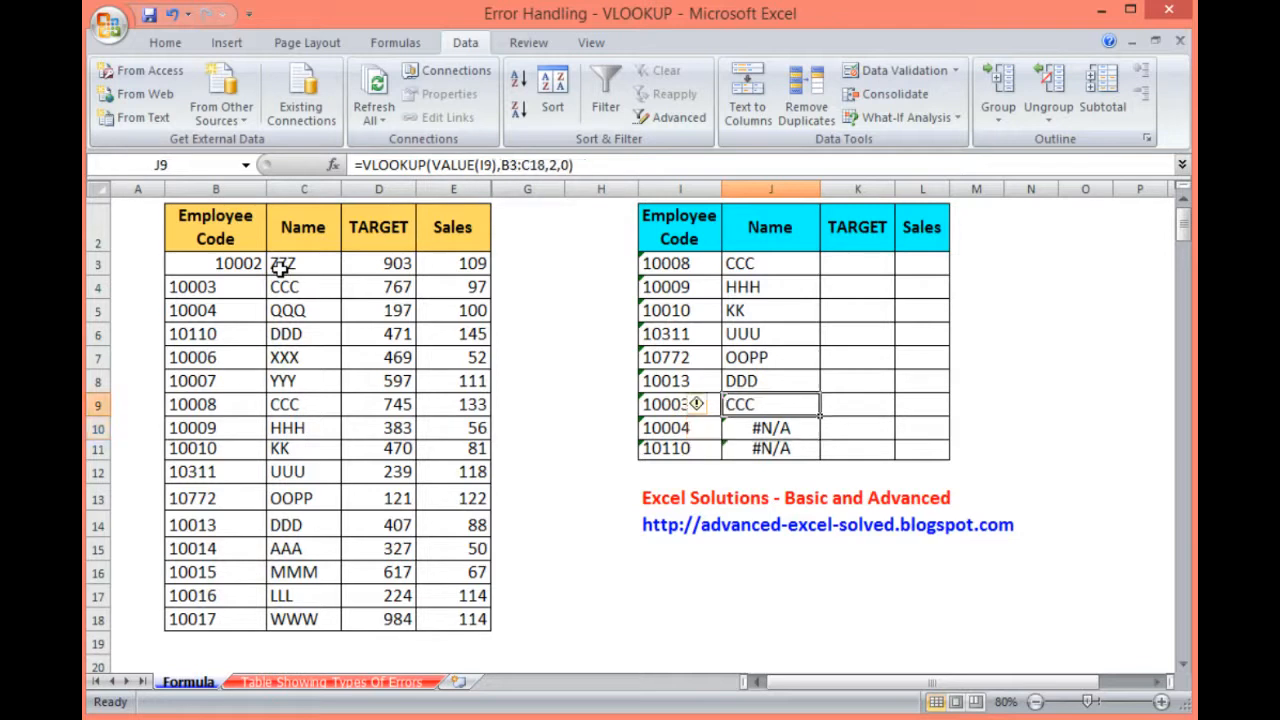
key(ctrl+z)
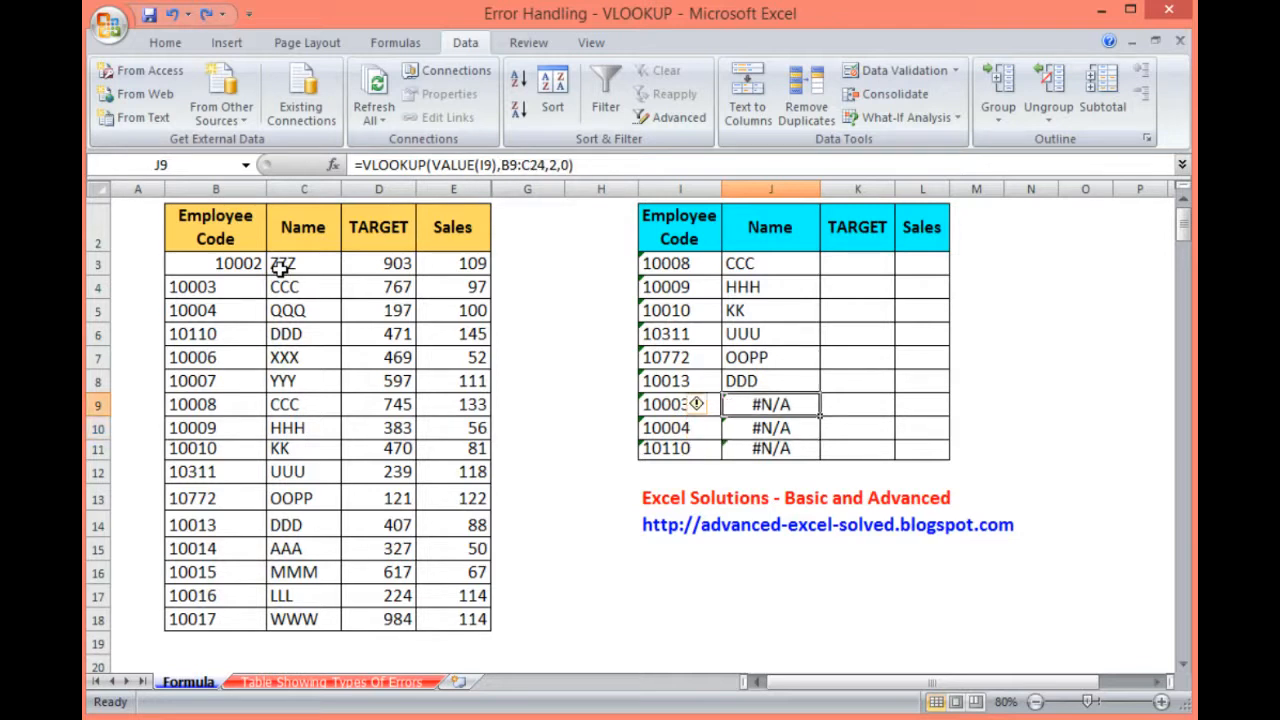
click(846, 405)
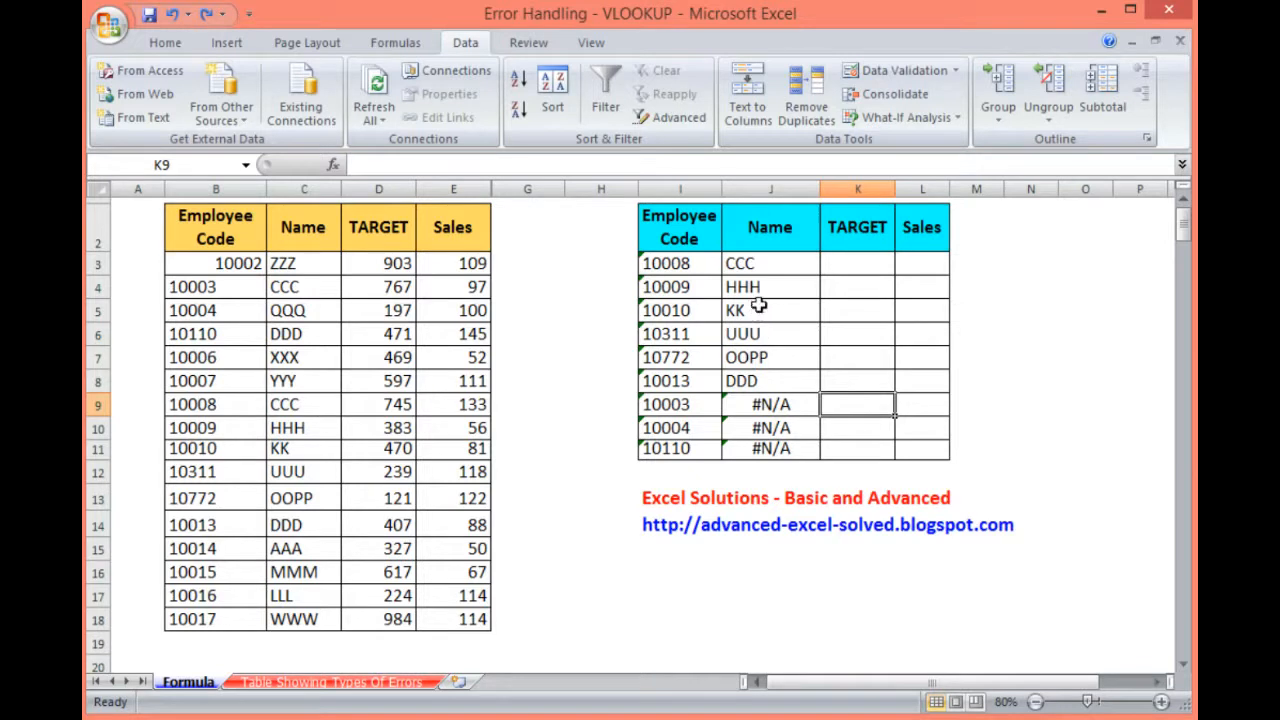
drag(678, 225, 932, 462)
click(851, 426)
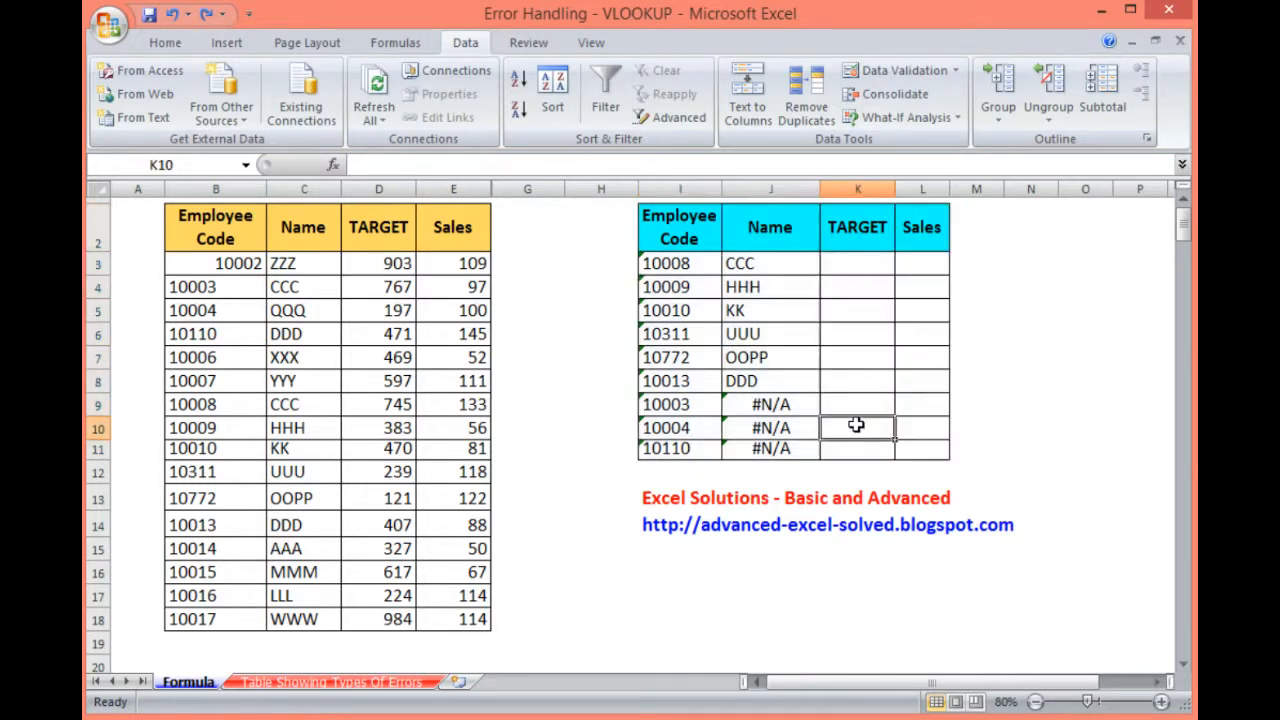
Step: Wrap the lookup in J9 with IFERROR so it reads =IFERROR(VLOOKUP(VALUE(I9),B9:C24,2,0),"Error")
click(806, 406)
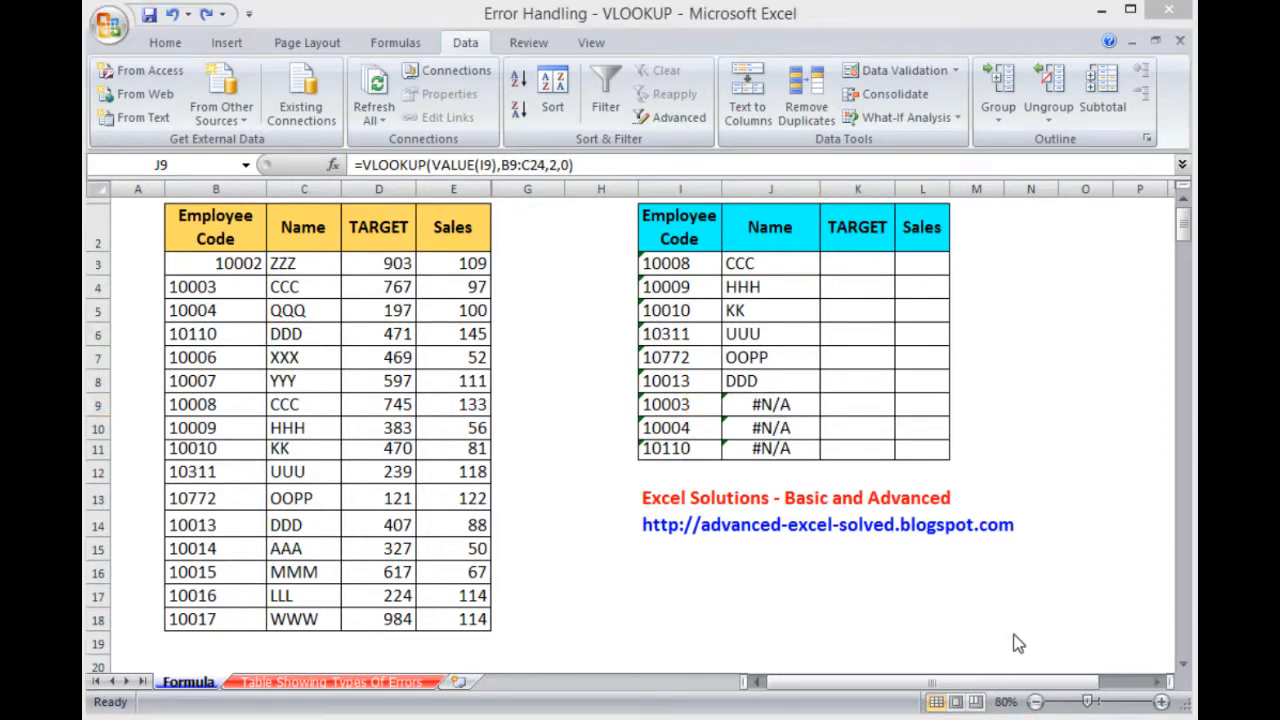
click(1065, 555)
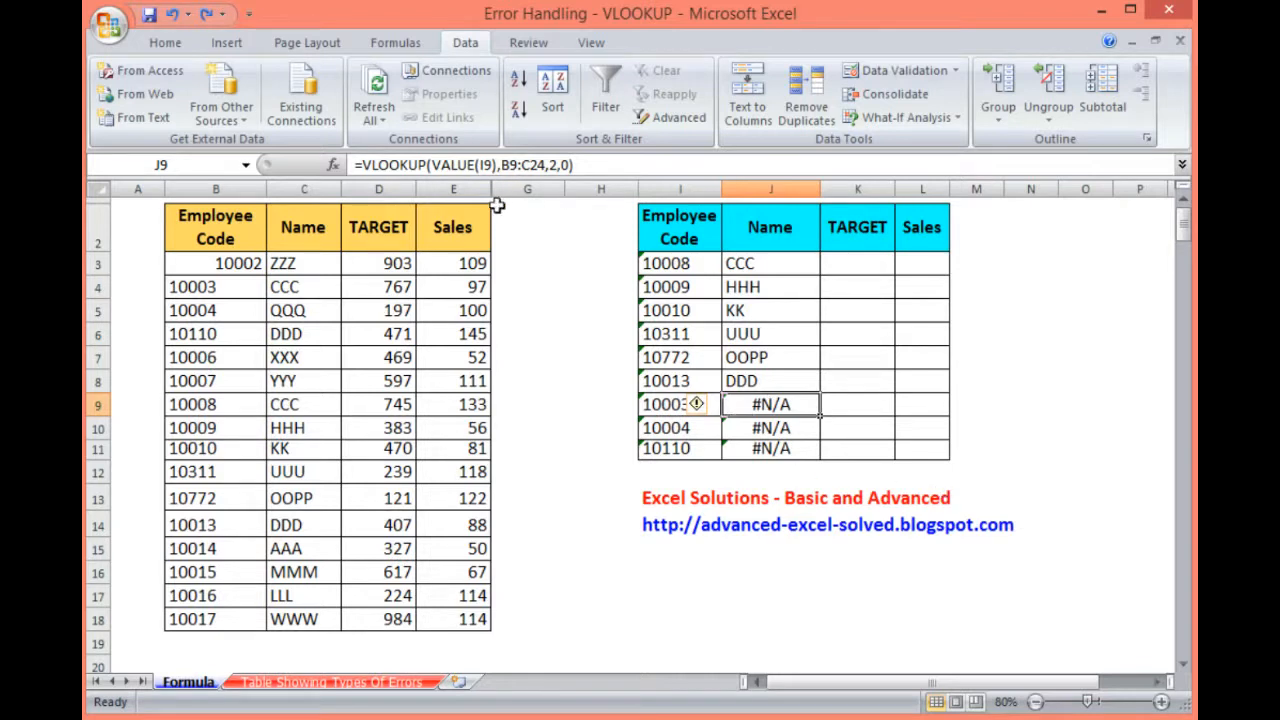
click(366, 165)
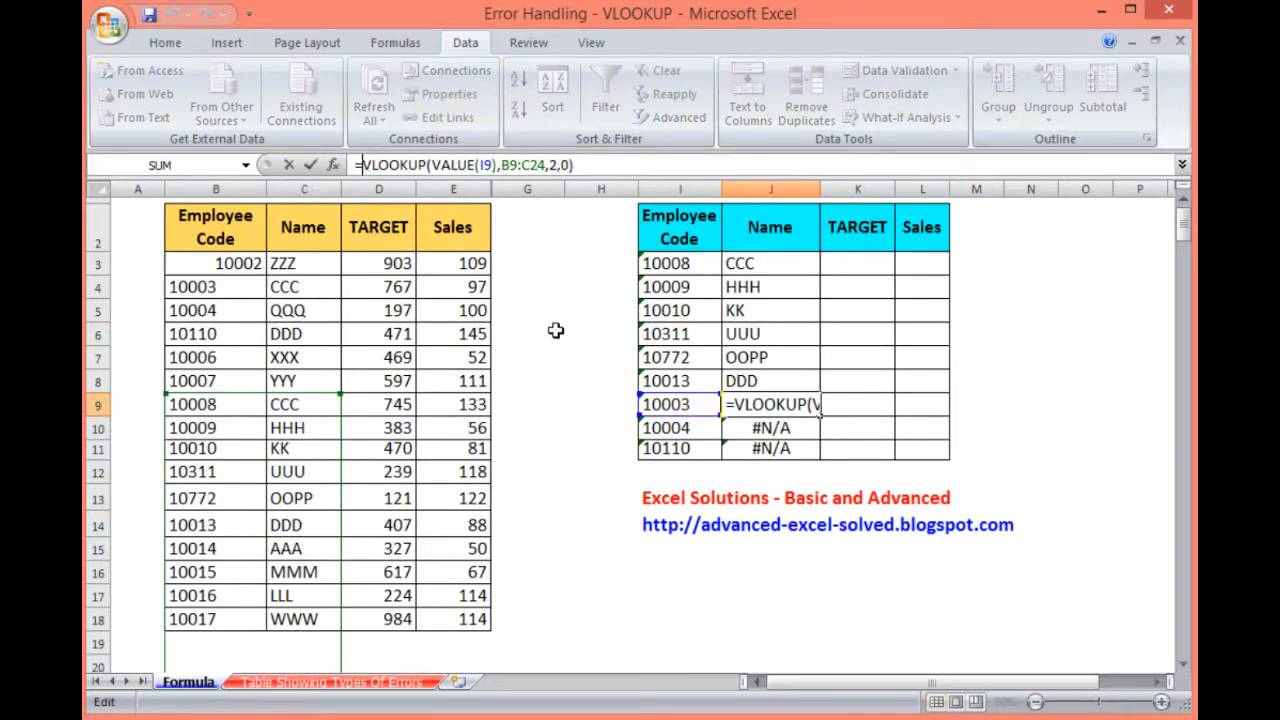
text(iferr)
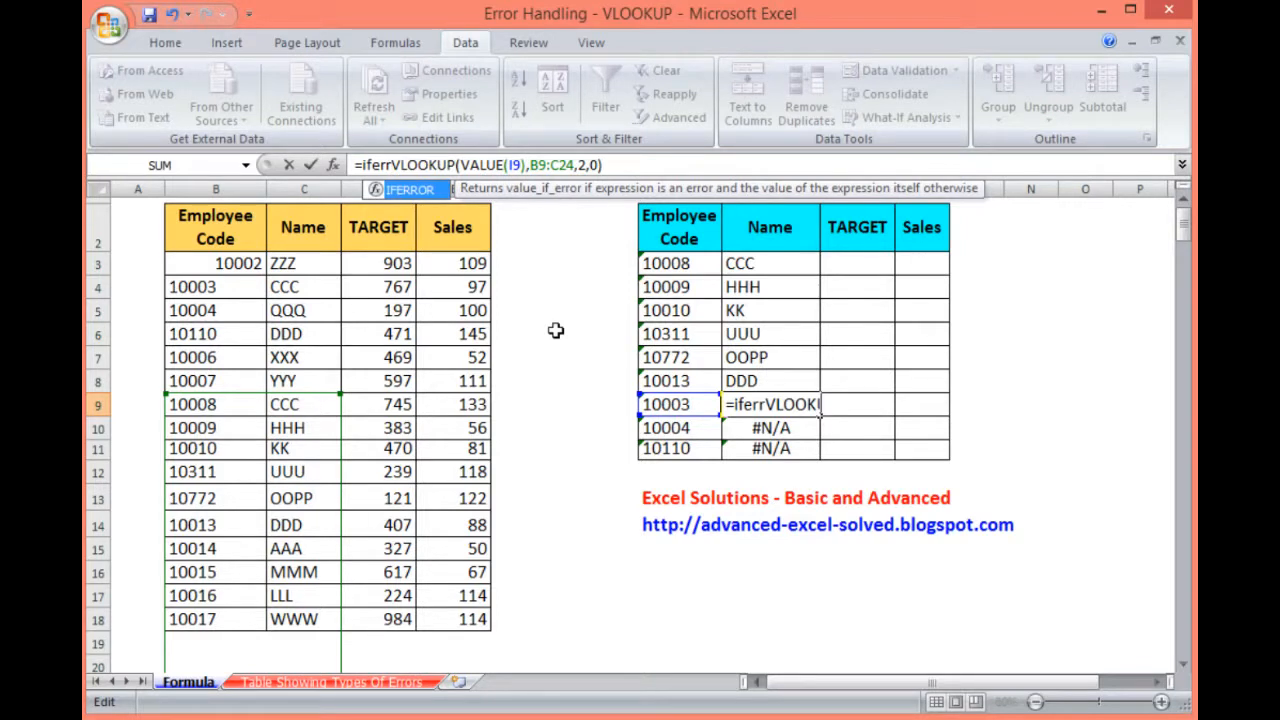
key(Tab)
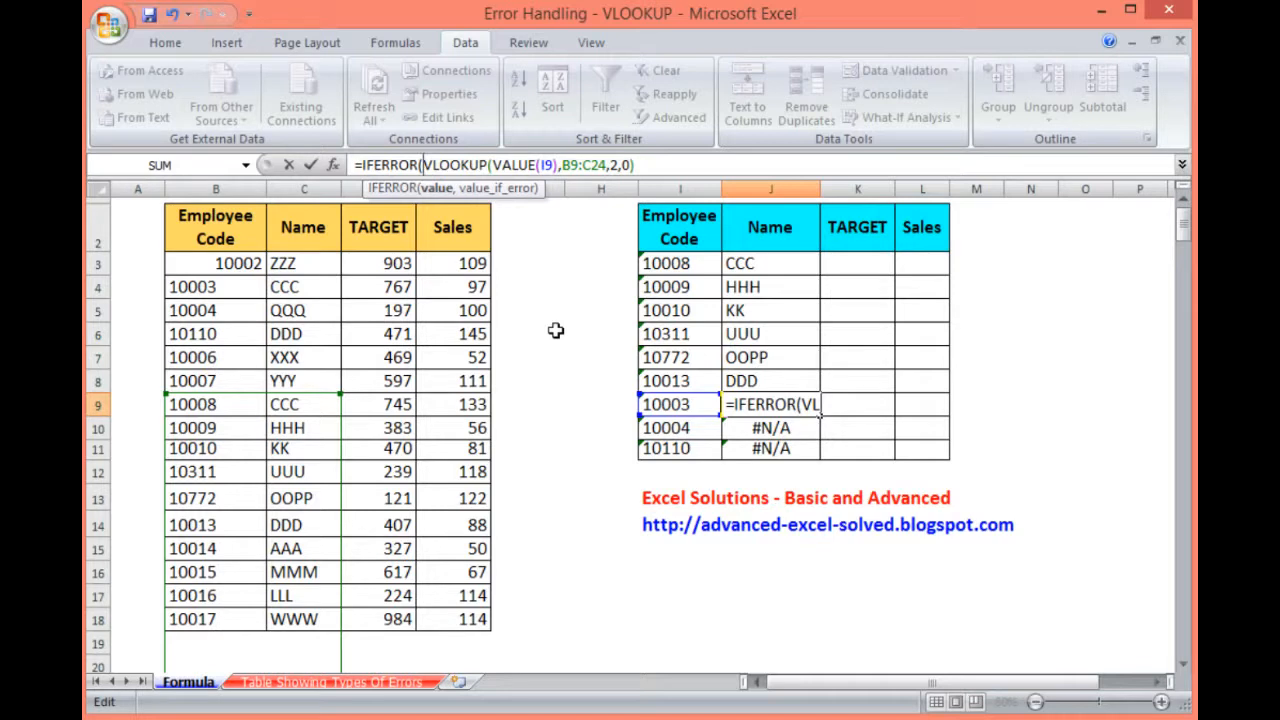
click(667, 163)
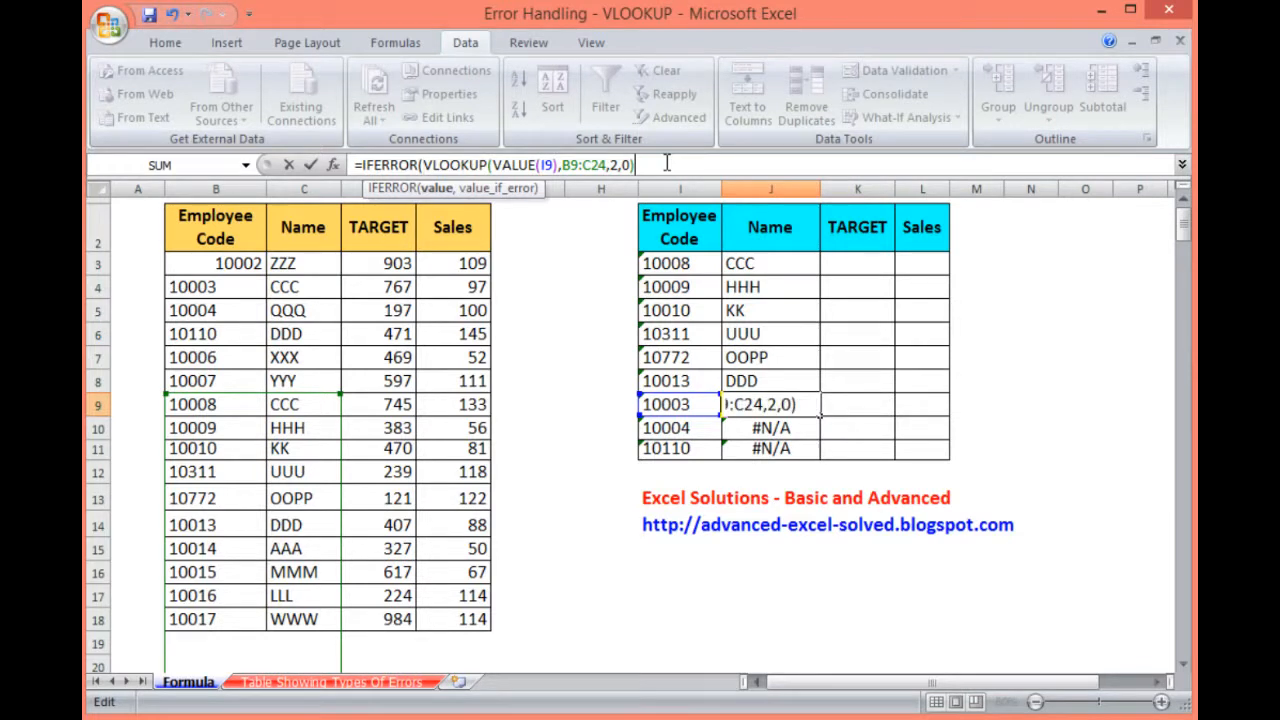
text(,)
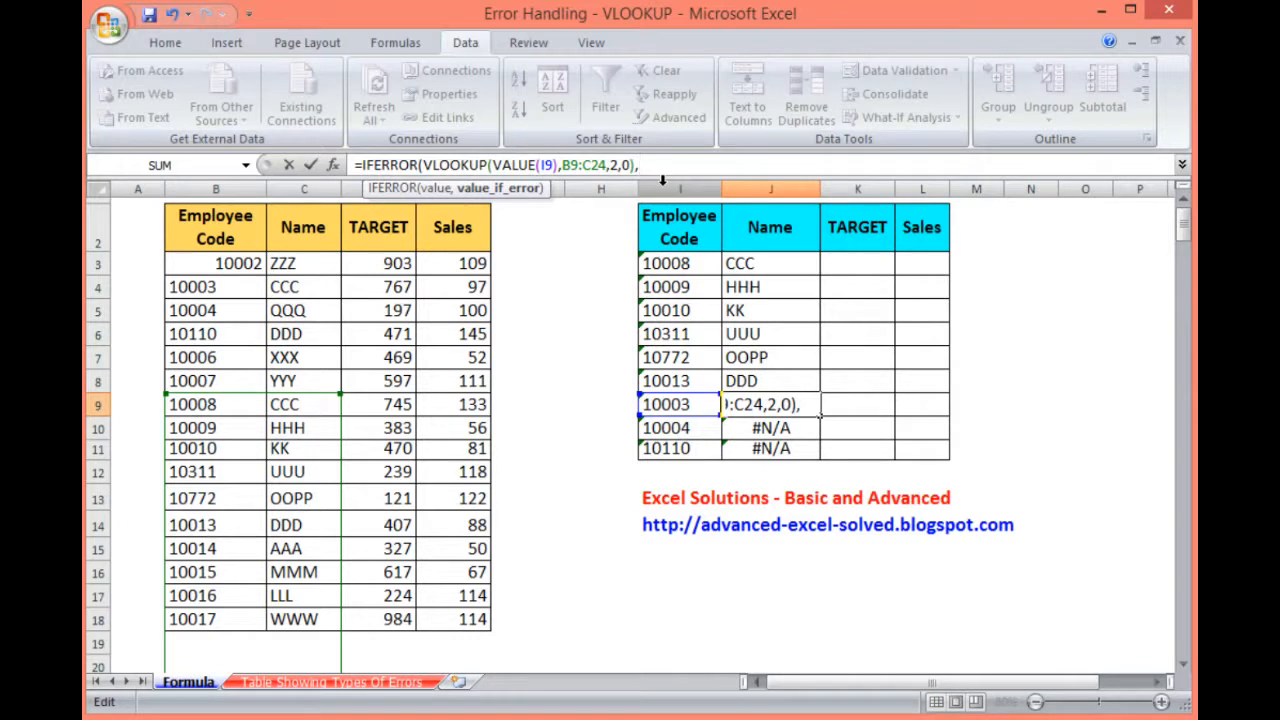
text(")
text(Eroo)
text(r)
key(BackSpace)
key(BackSpace)
key(BackSpace)
text(ror)
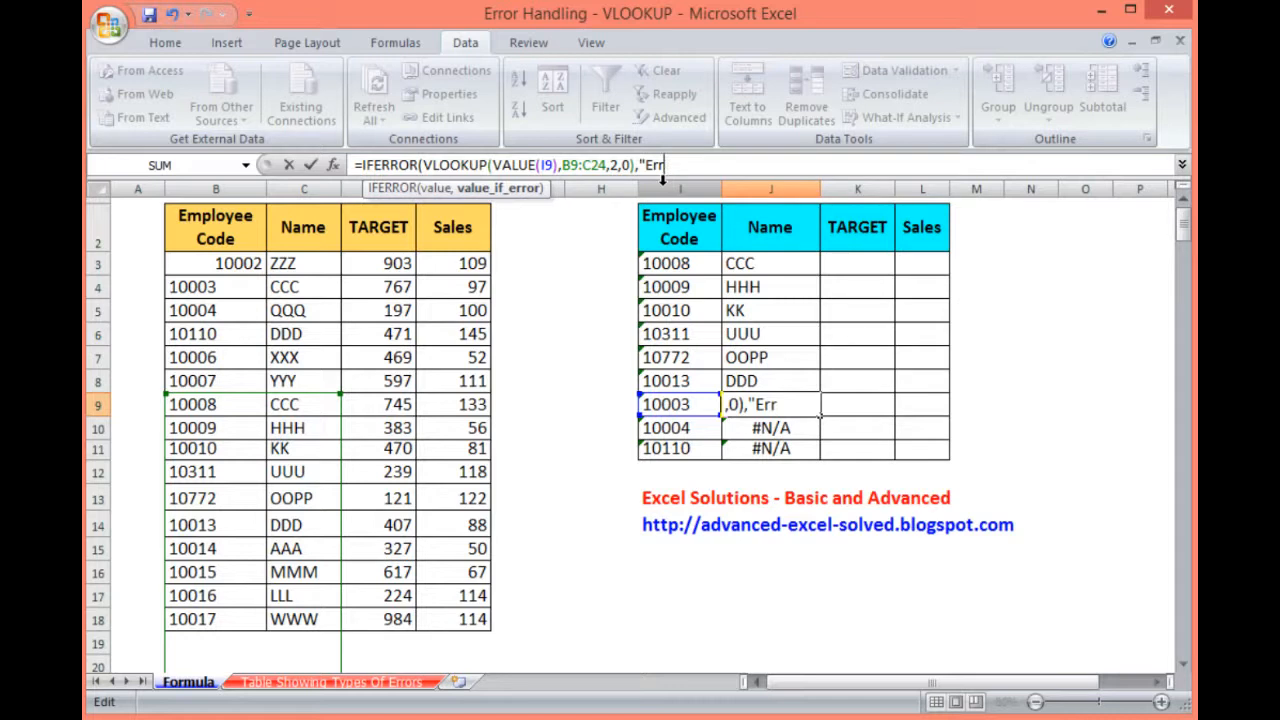
text("))
key(Return)
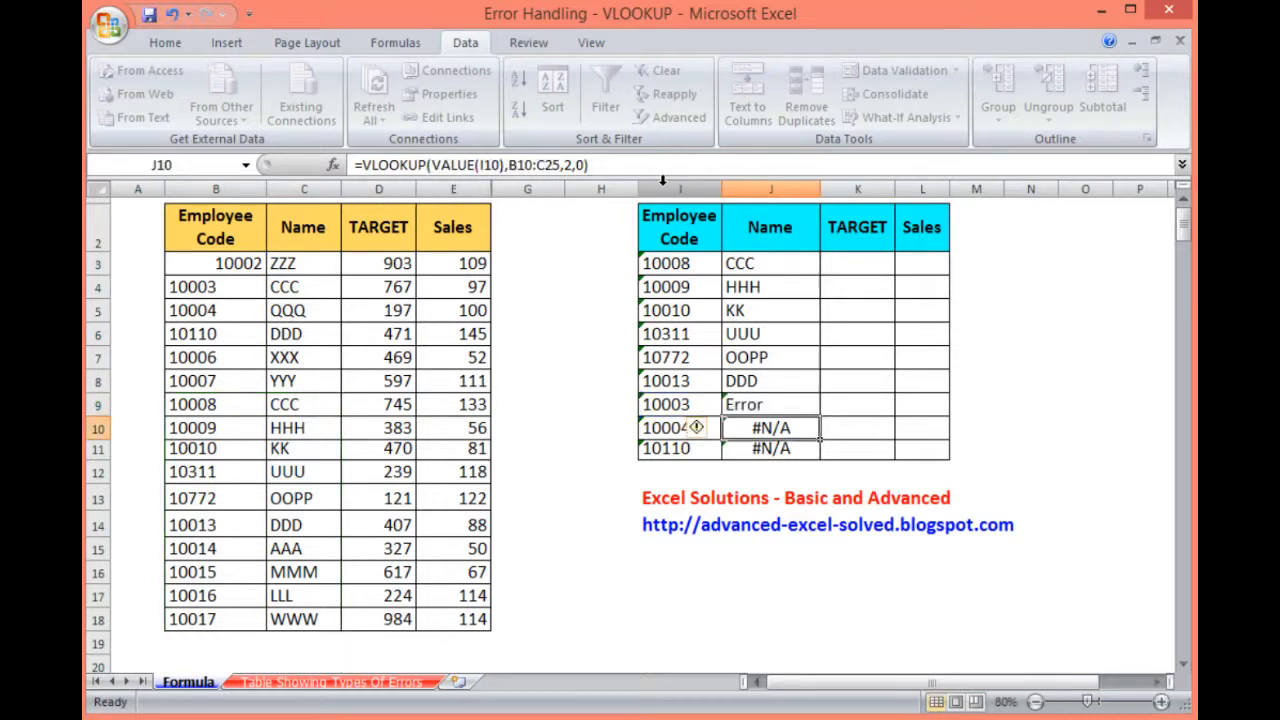
Step: Fill the IFERROR formula from J9 down to J11 and check the copied formula in J10
key(Up)
key(shift+Down)
key(shift+Down)
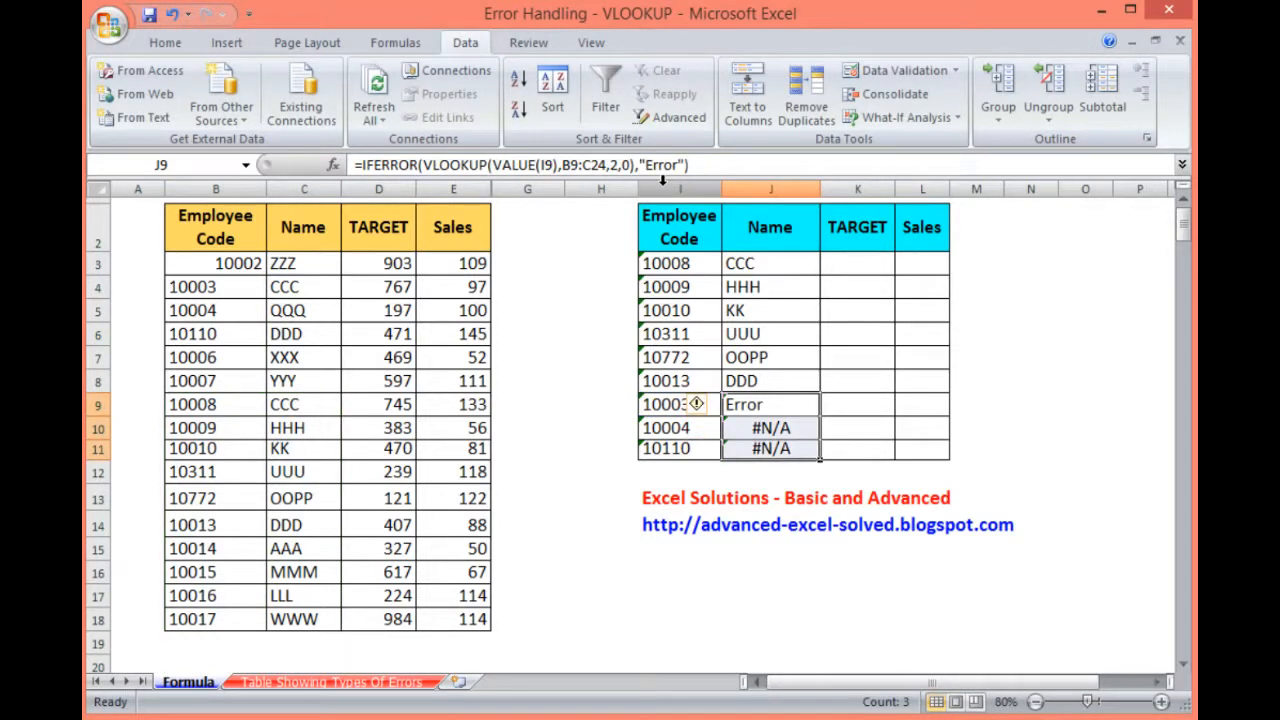
key(ctrl+d)
key(Down)
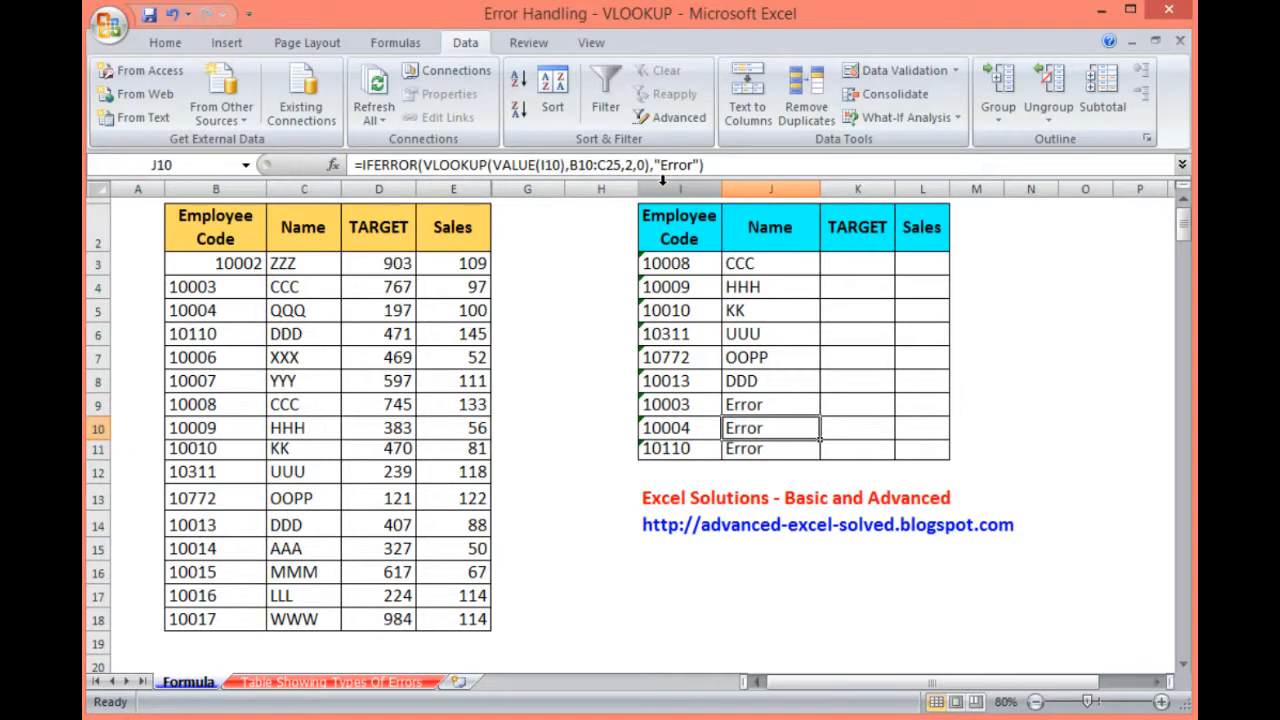
Step: Inspect the value_if_error argument in J10's IFERROR formula
click(690, 165)
drag(654, 165, 702, 165)
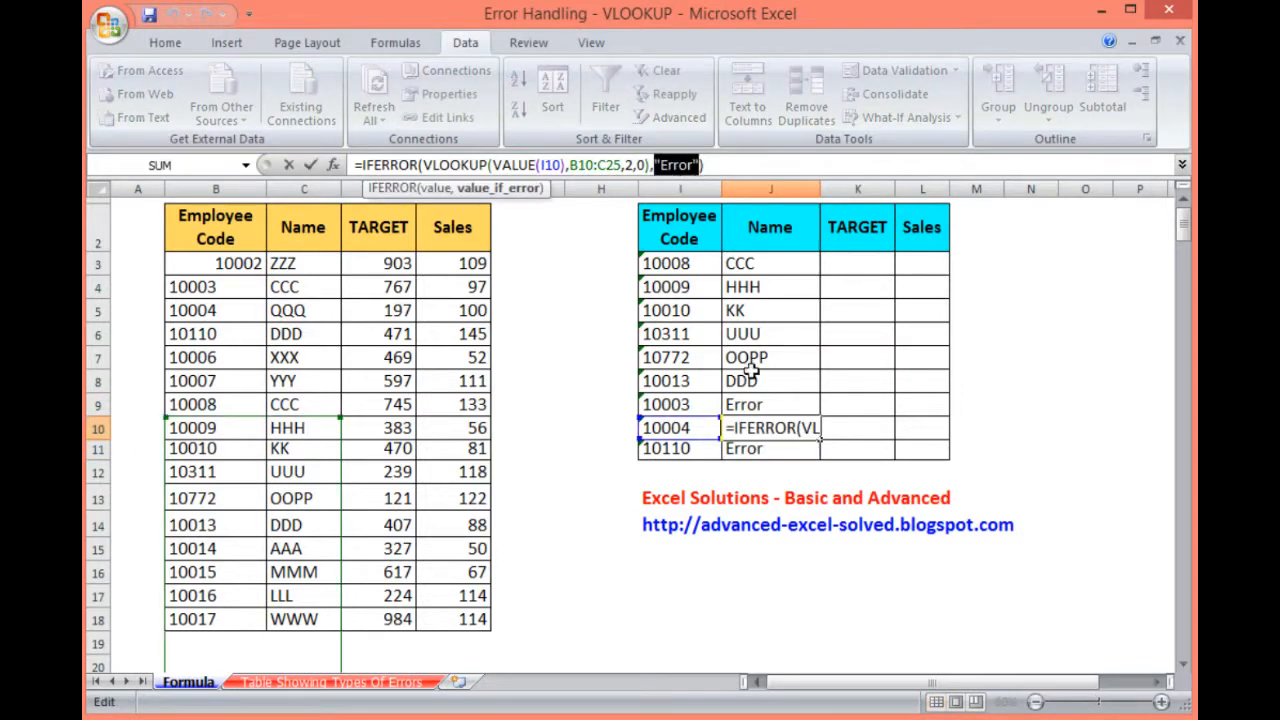
key(Escape)
Step: Move the table range in J9's IFERROR lookup to B3:C18 and fill the formula down to J11
click(760, 402)
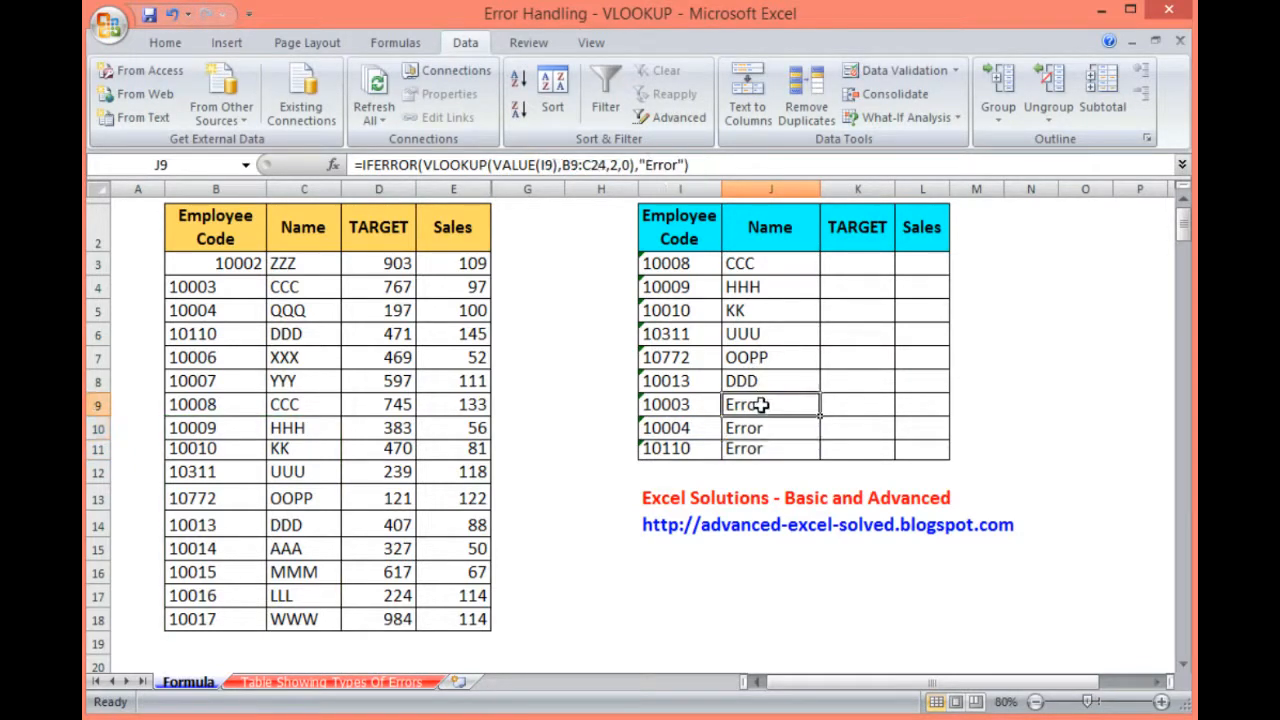
double_click(757, 405)
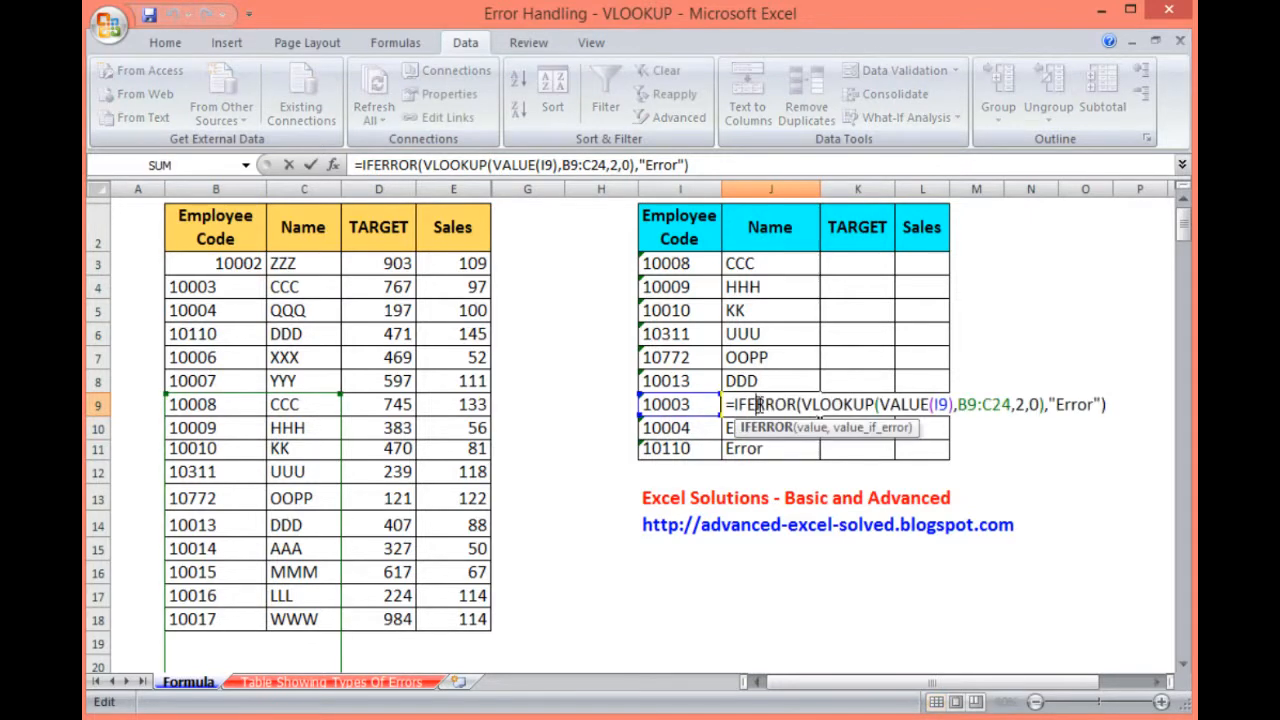
drag(345, 511, 335, 390)
key(Return)
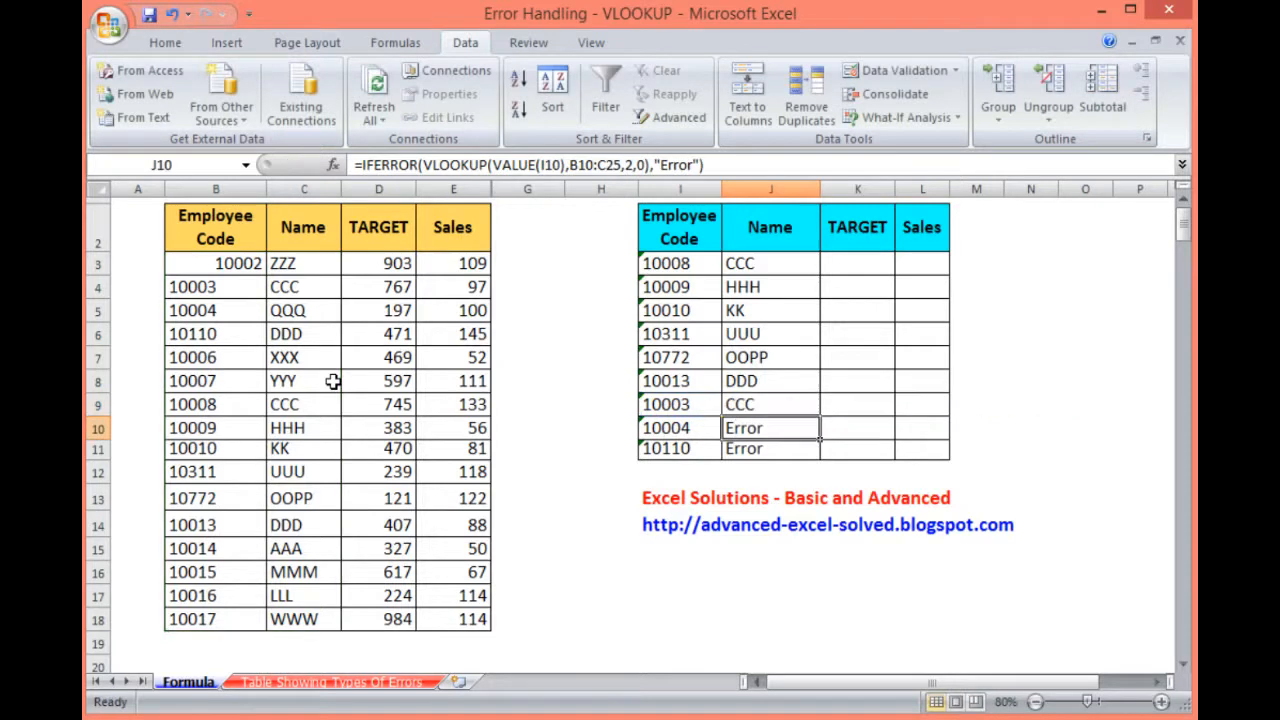
click(766, 400)
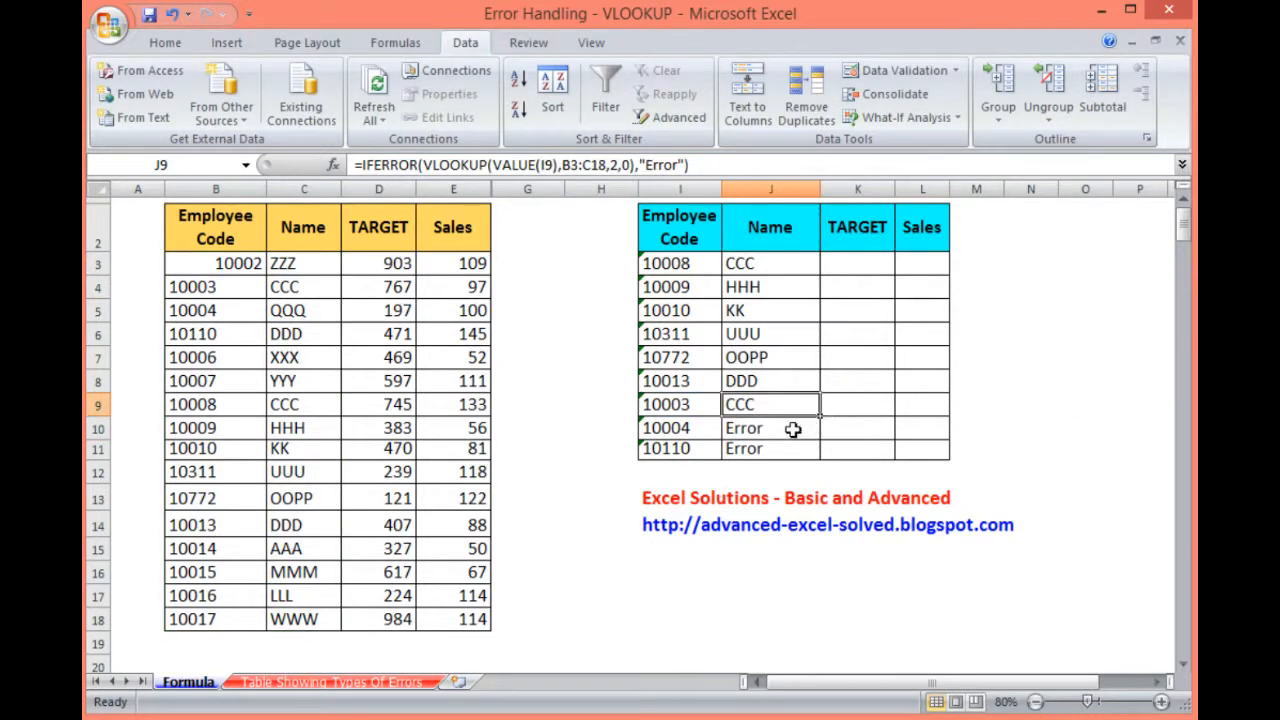
drag(819, 417, 819, 456)
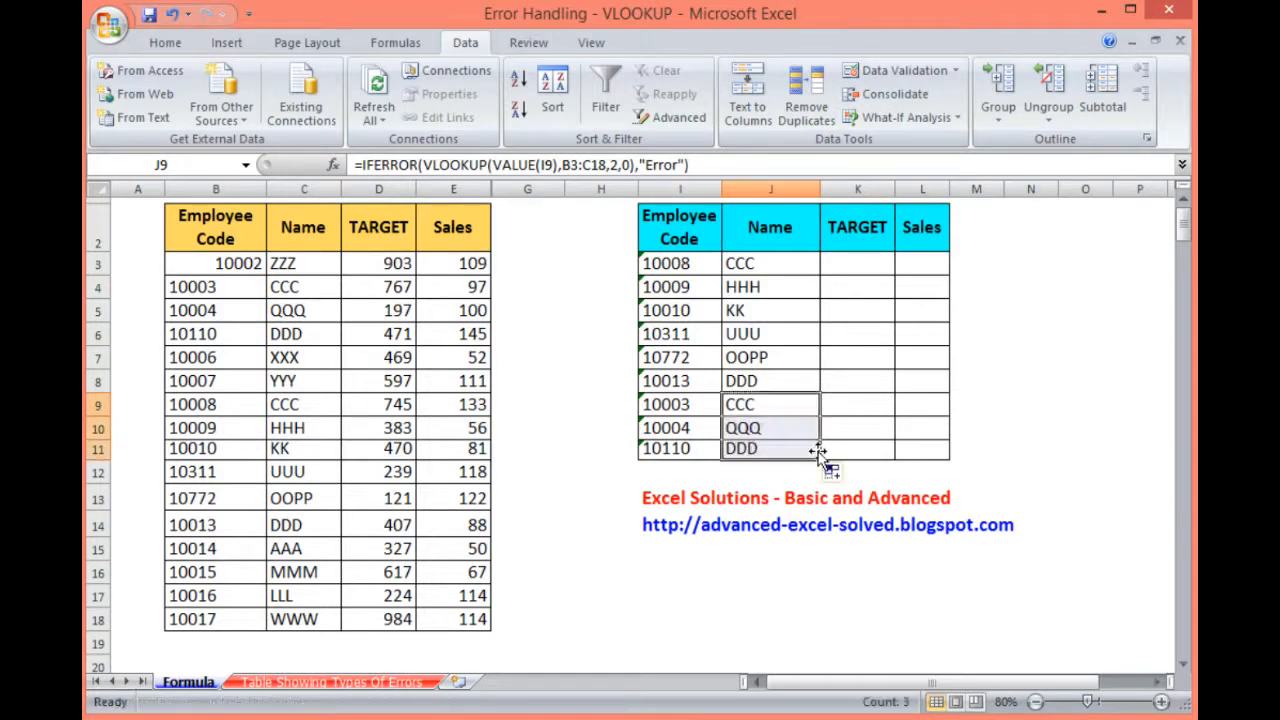
Step: Review the lookup formulas in the Name column from J11 up to J3
key(Up)
key(Up)
key(Up)
key(Up)
key(Up)
key(Up)
key(Up)
key(Up)
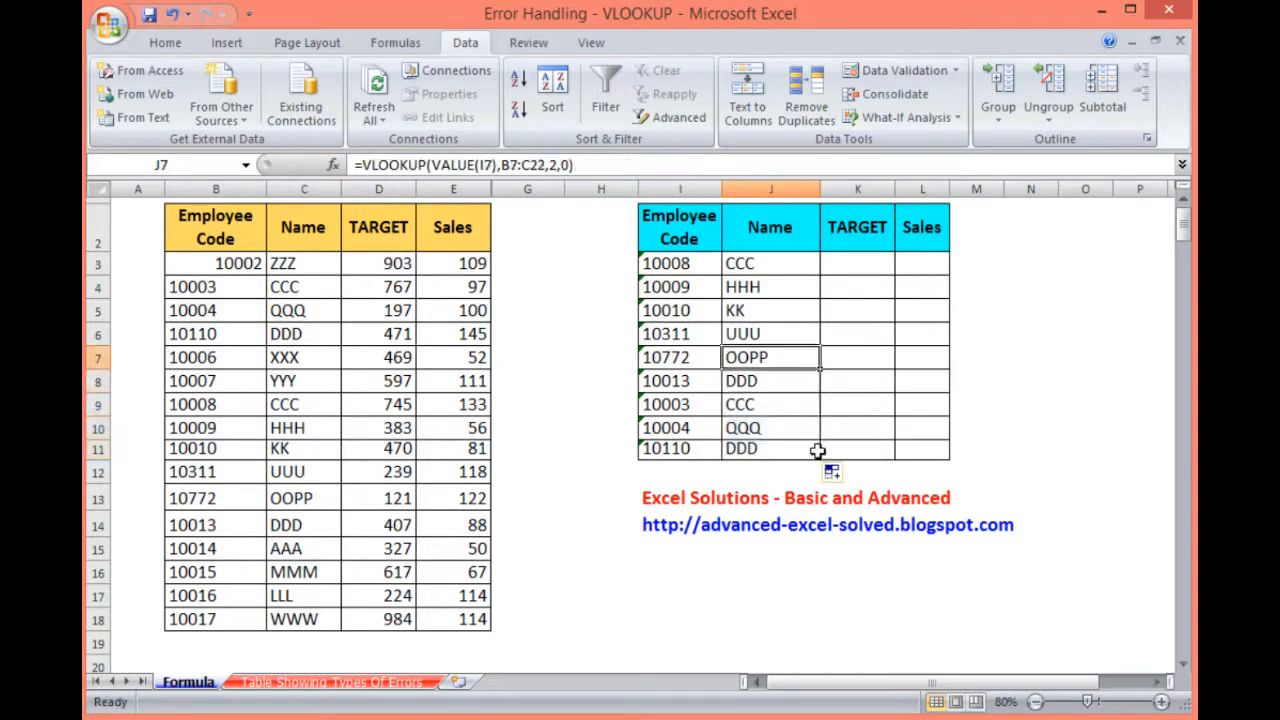
key(Down)
key(Down)
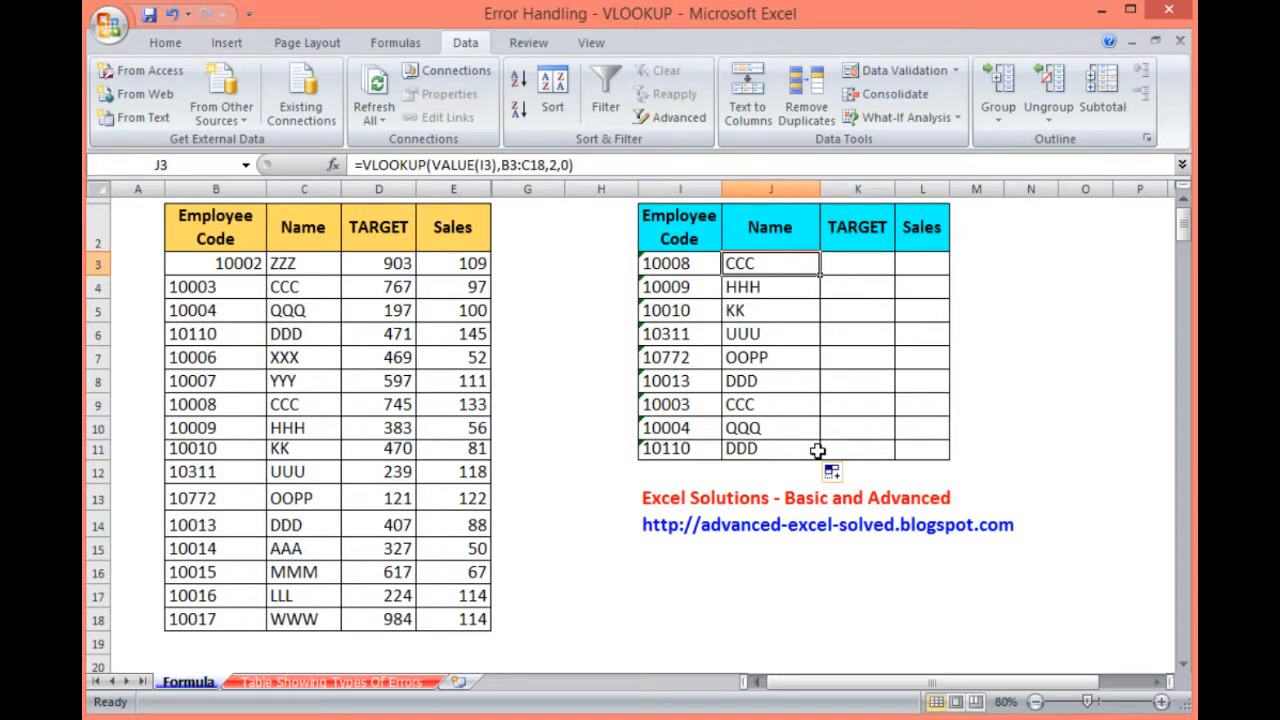
key(ctrl+shift+Down)
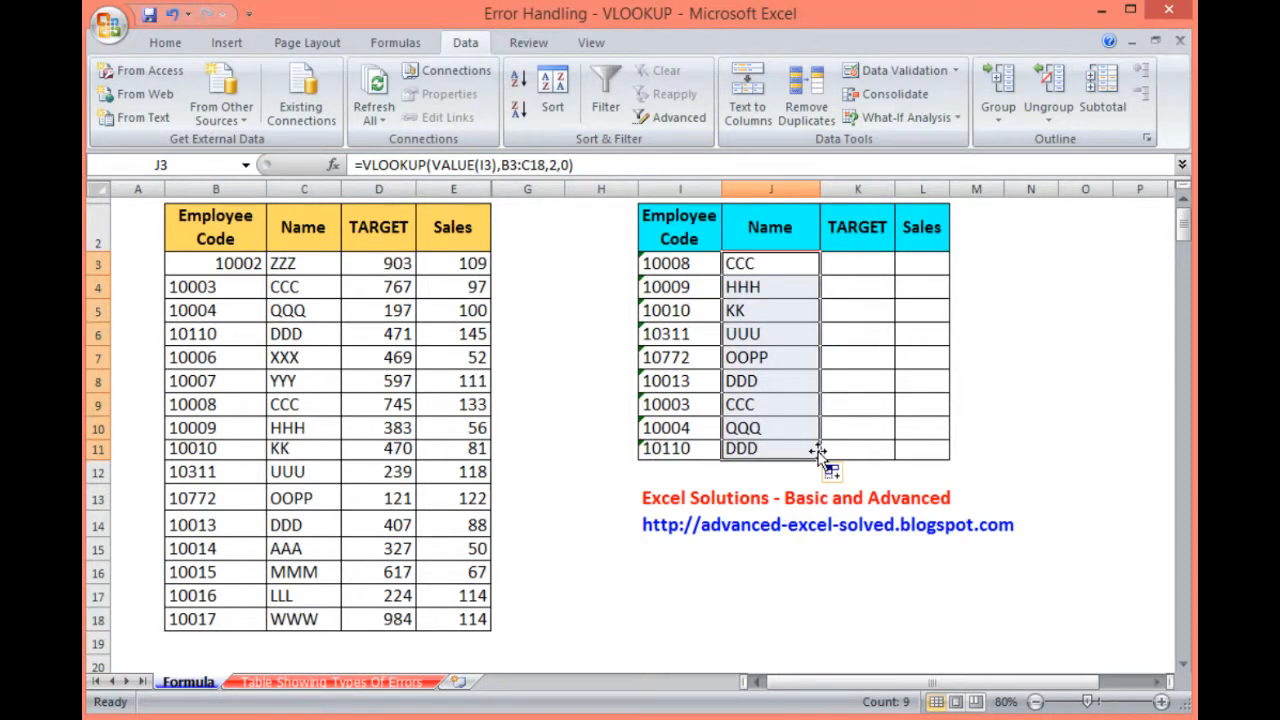
Step: Enter the text IFERROR() as a note in N3
key(Right)
key(Right)
key(Right)
key(Right)
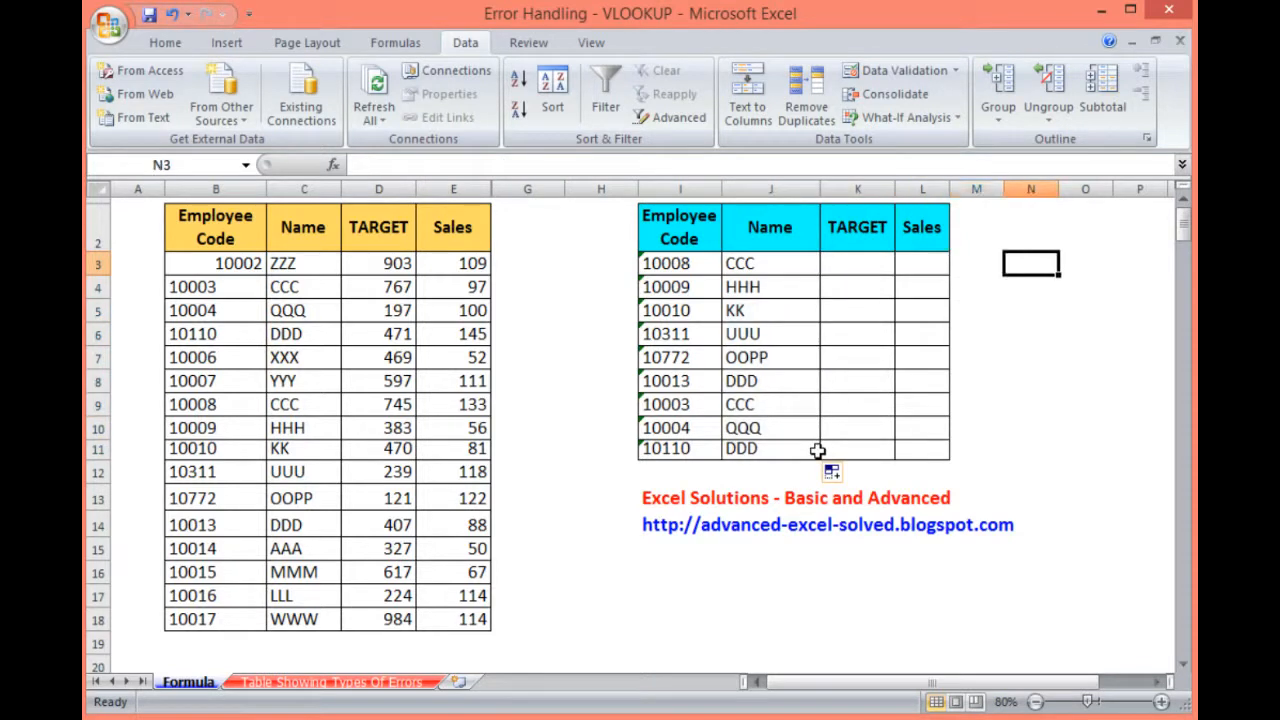
text(IFE)
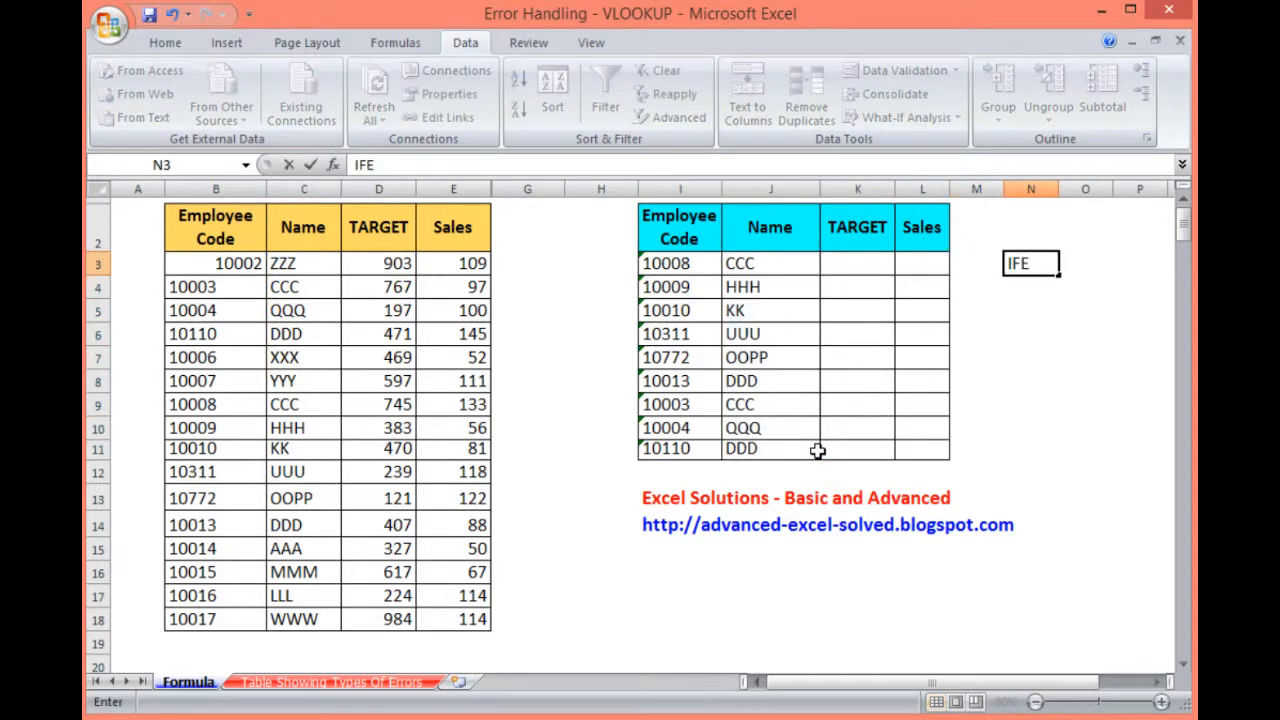
text(RROR)
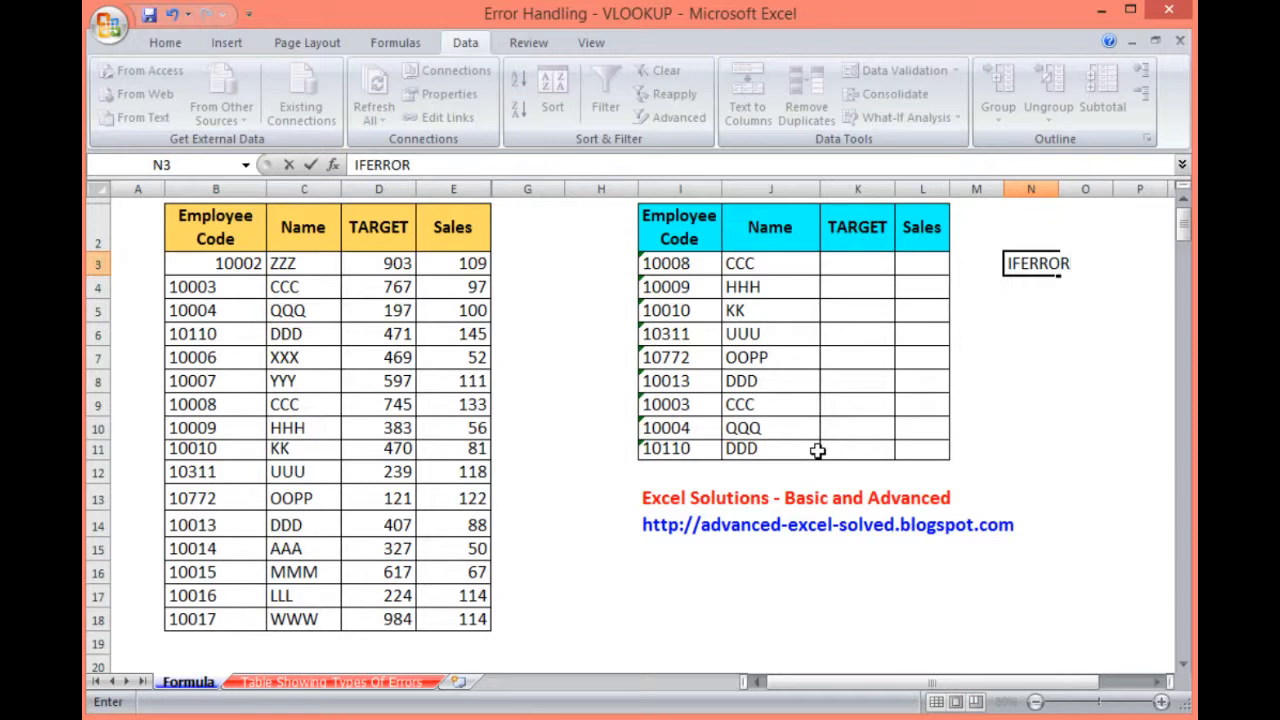
text(())
key(Return)
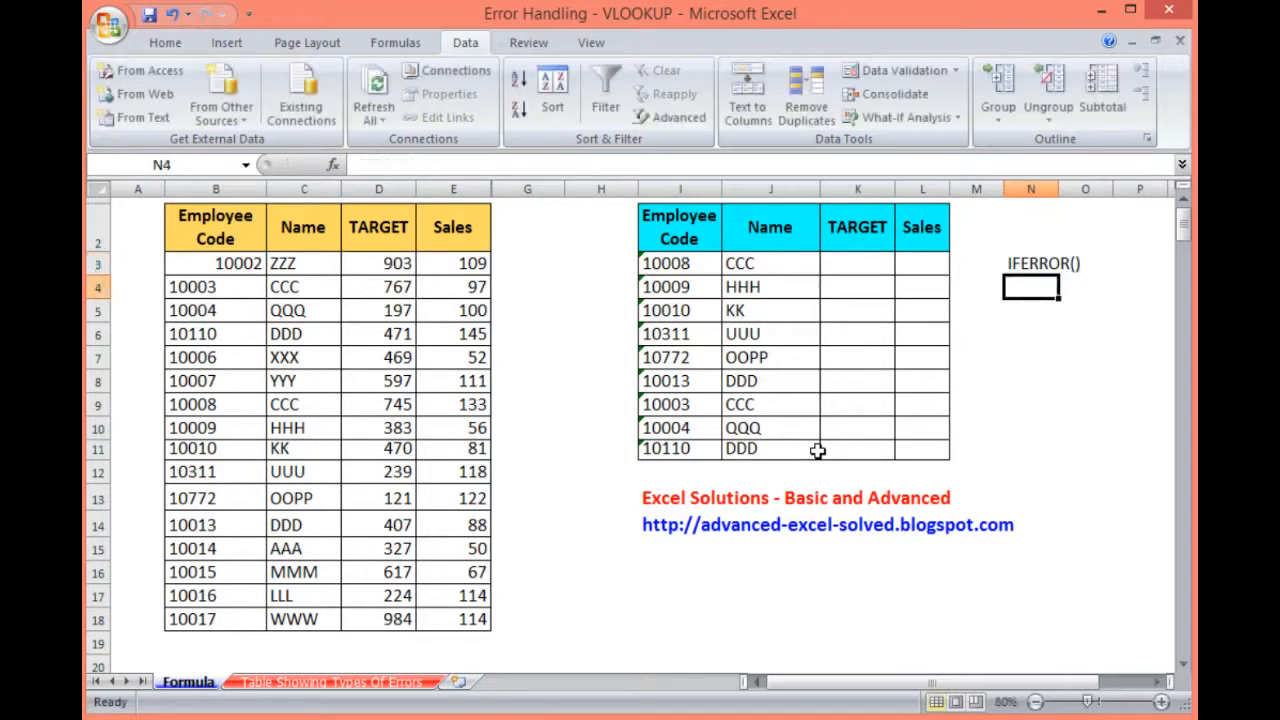
Step: Enter the text ISERROR() as a note in N4
key(Left)
key(Left)
key(Left)
key(Left)
key(Up)
key(Right)
key(Right)
key(Right)
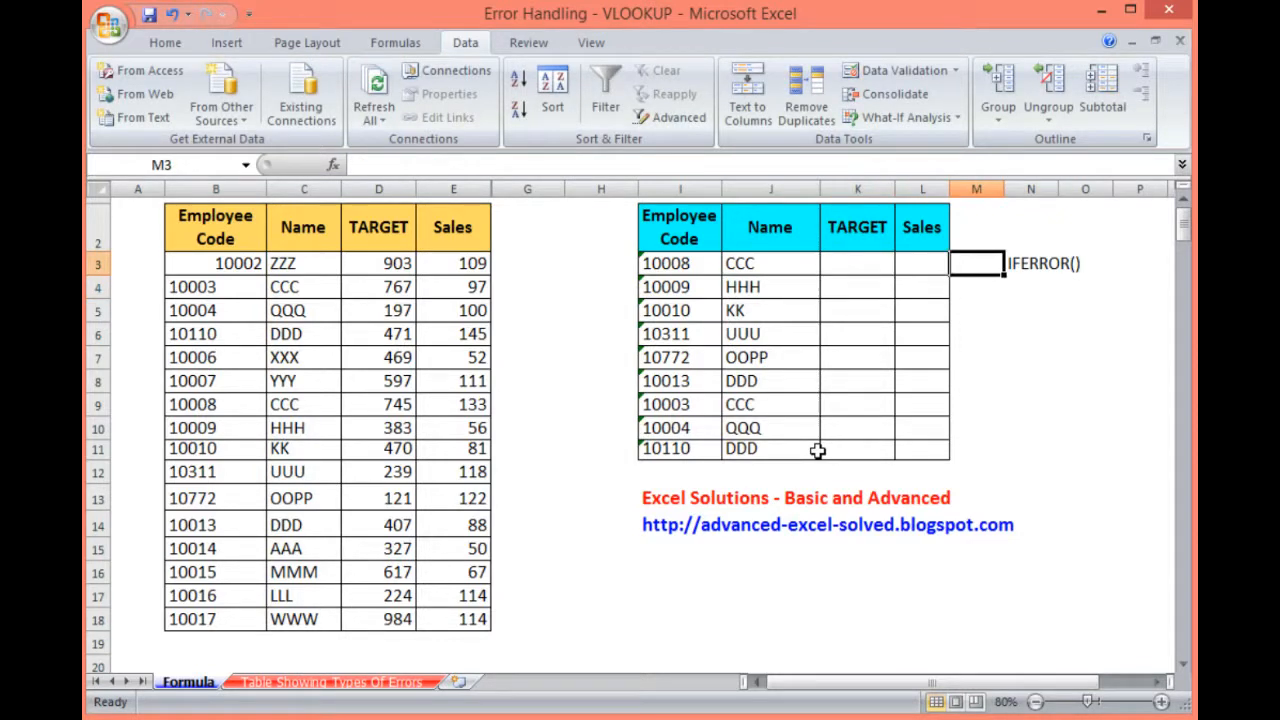
key(Down)
key(Right)
text(ISE)
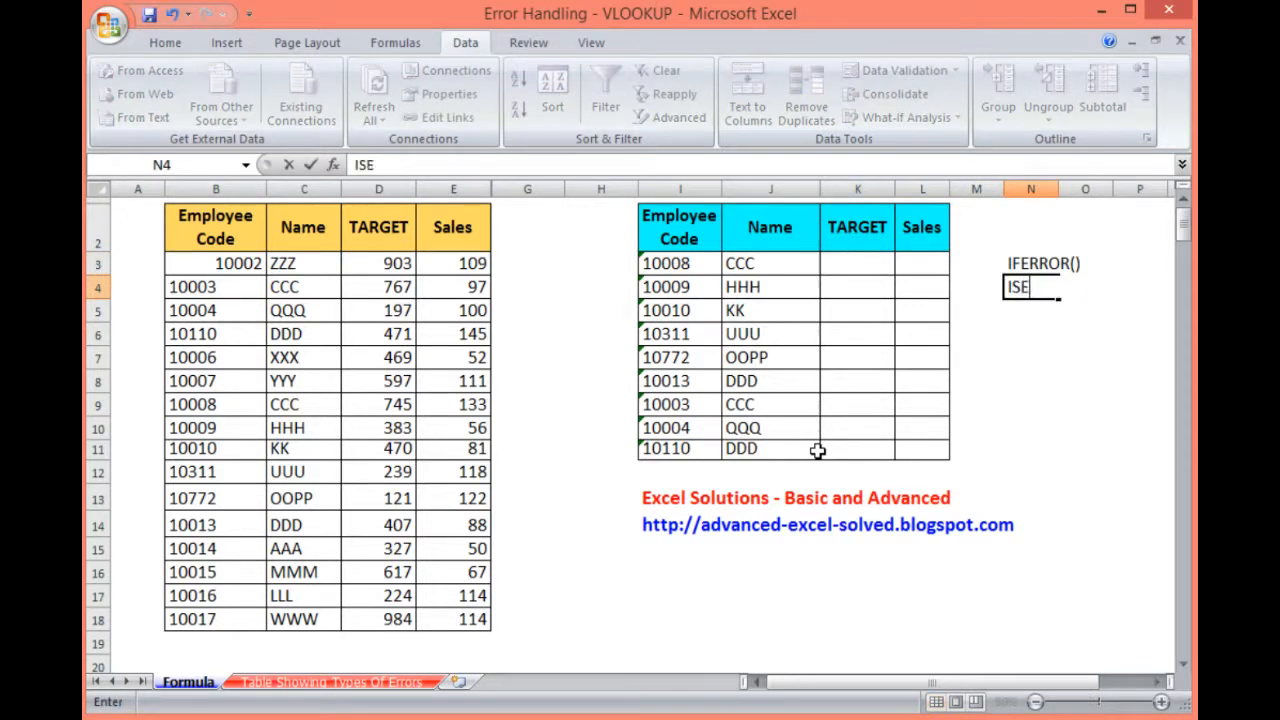
text(RROR())
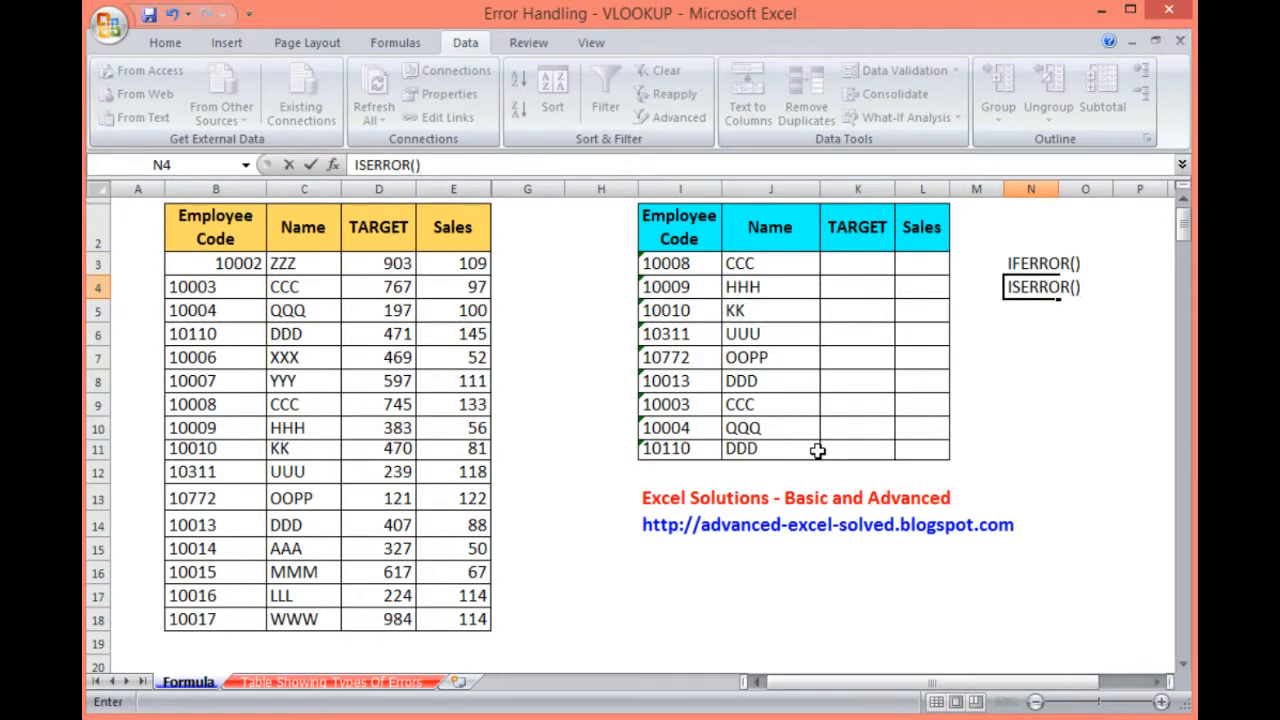
key(ctrl+Return)
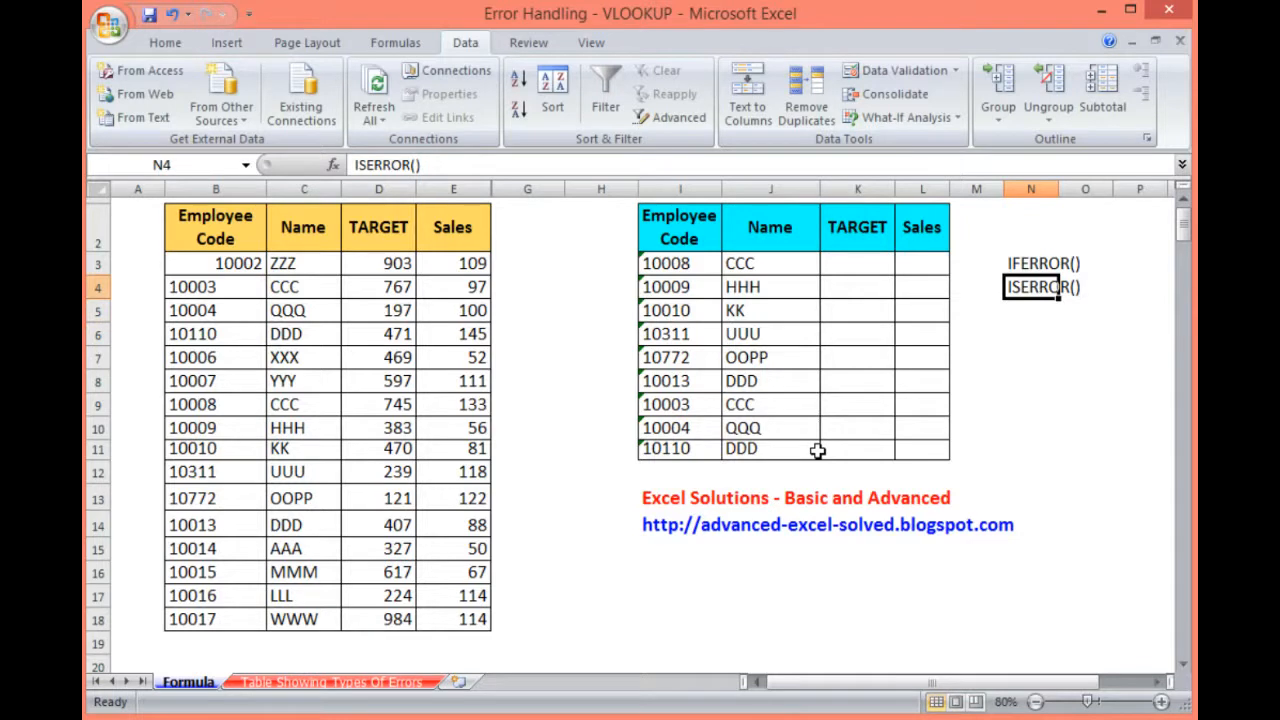
Step: Clear the lookup formulas from J3:J11 in the Name column
key(Left)
key(Left)
key(Left)
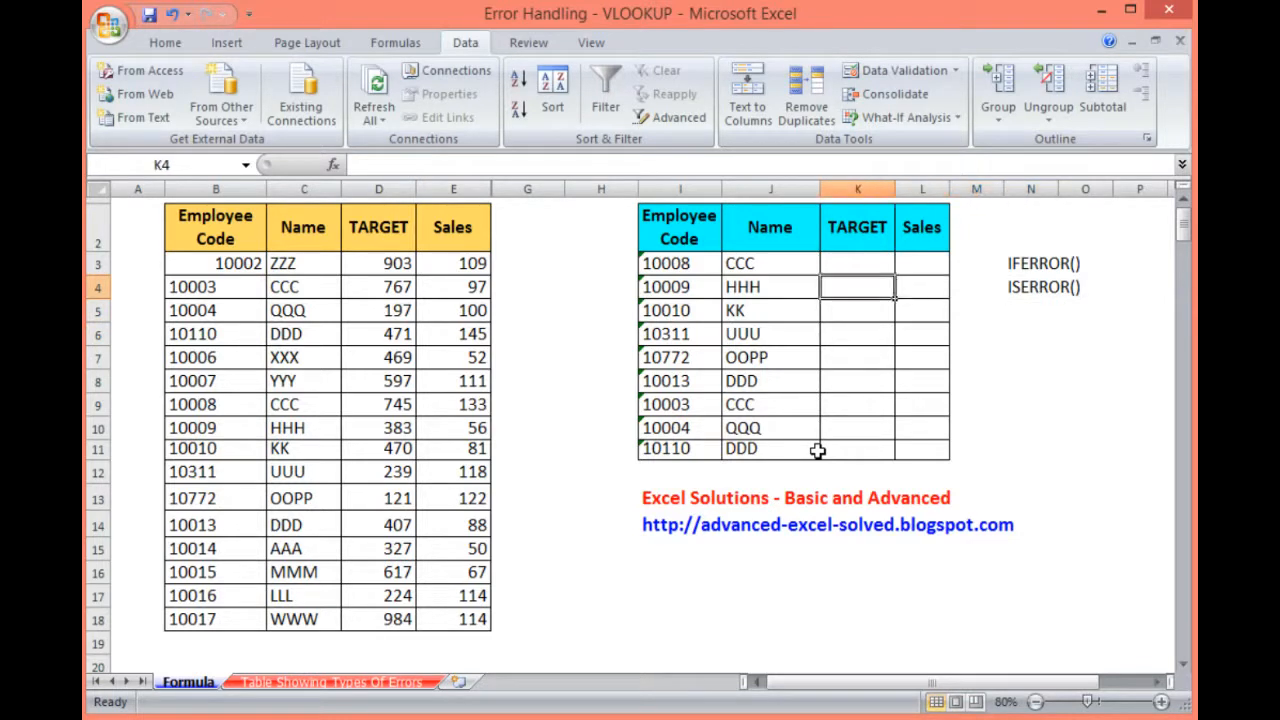
key(Left)
key(Up)
shift+click(817, 451)
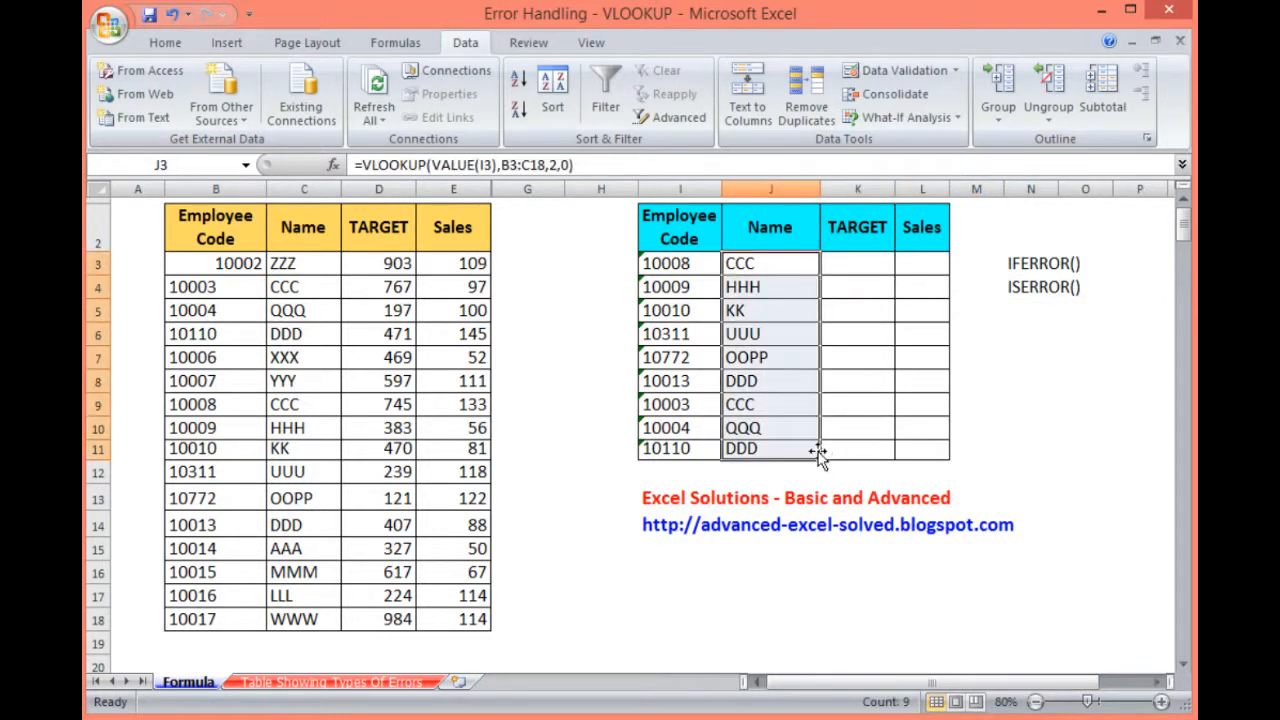
key(Delete)
key(Up)
key(Down)
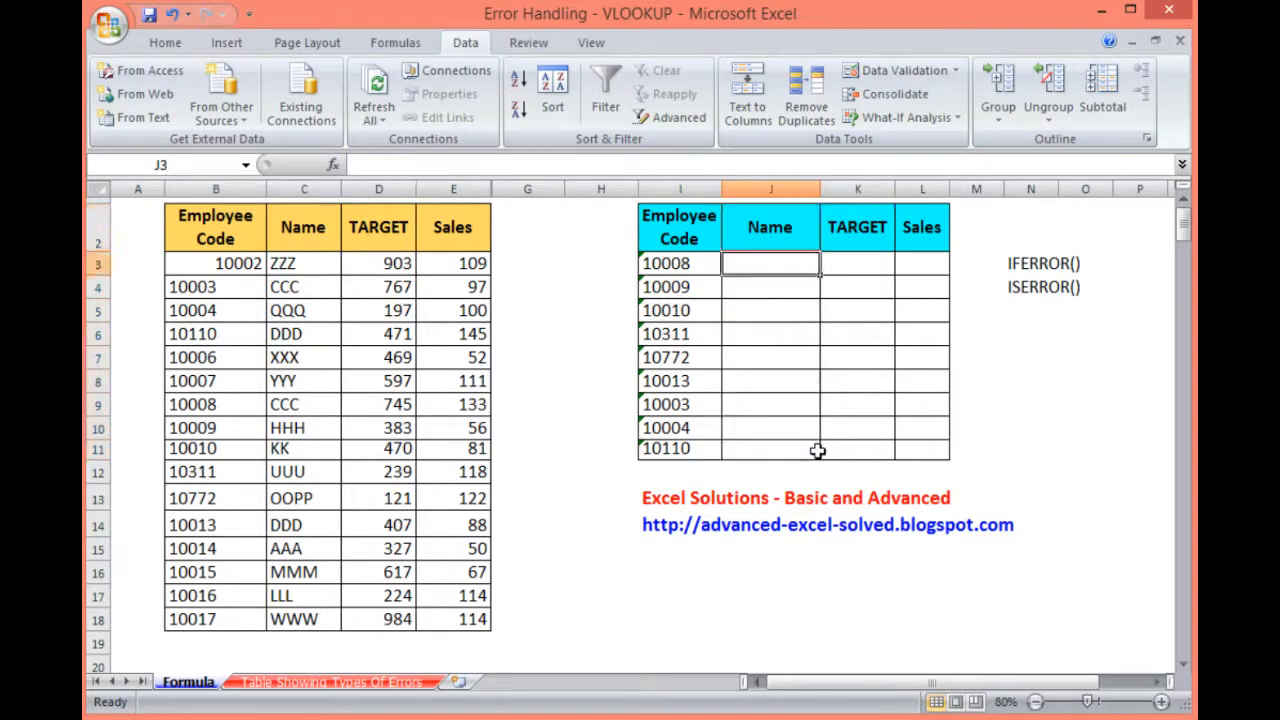
Step: Enter =VLOOKUP(I3,B3:E18,2,0) in J3 to look up the first employee code's name
text(=vlo)
key(Tab)
key(Left)
text(,)
key(Left)
key(Left)
key(Left)
key(Left)
key(Left)
key(Left)
key(Left)
key(shift+Right)
key(shift+Right)
key(shift+Right)
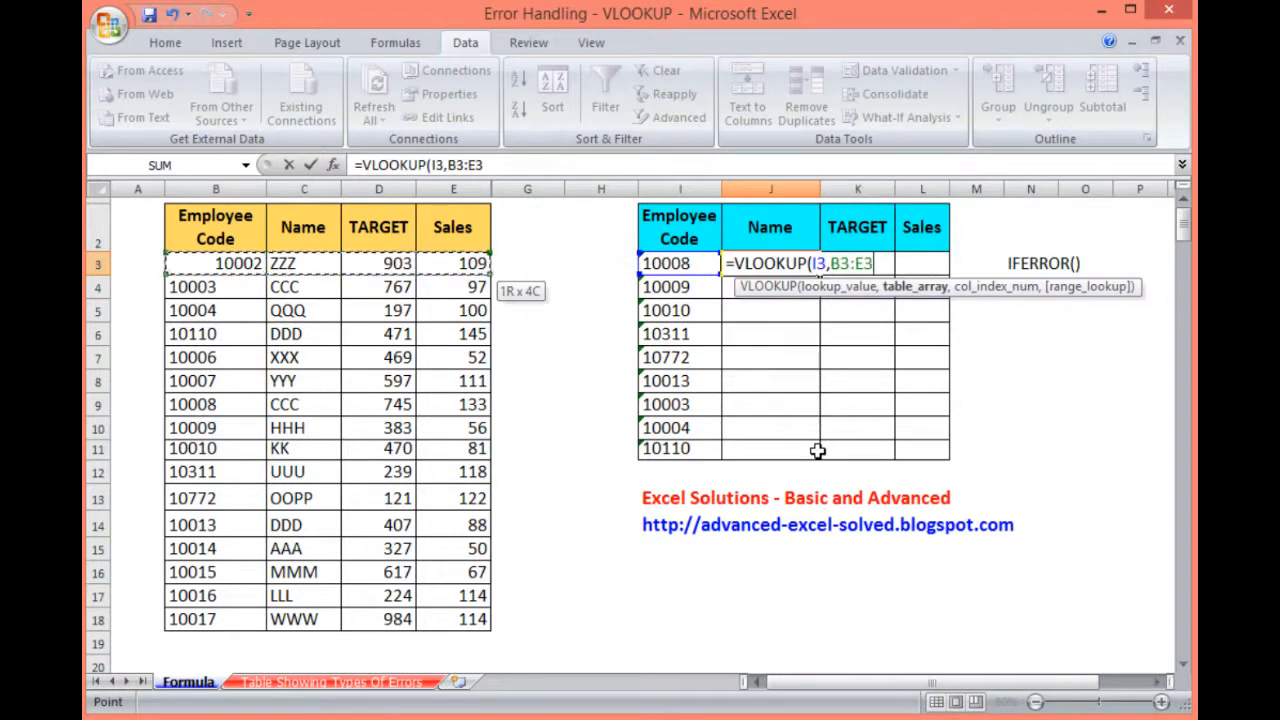
key(ctrl+shift+Down)
text(,2,0))
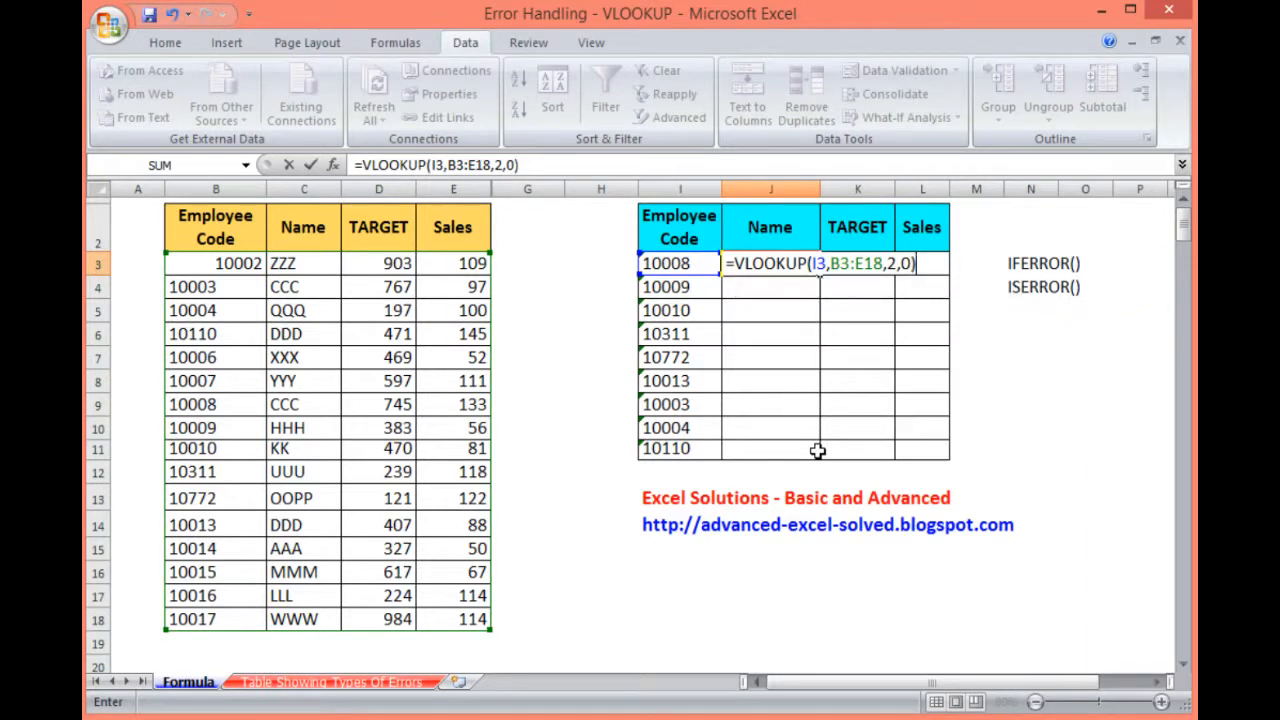
key(Return)
Step: Fill the VLOOKUP formula from J3 down to J11
key(Up)
key(ctrl+Down)
key(ctrl+Up)
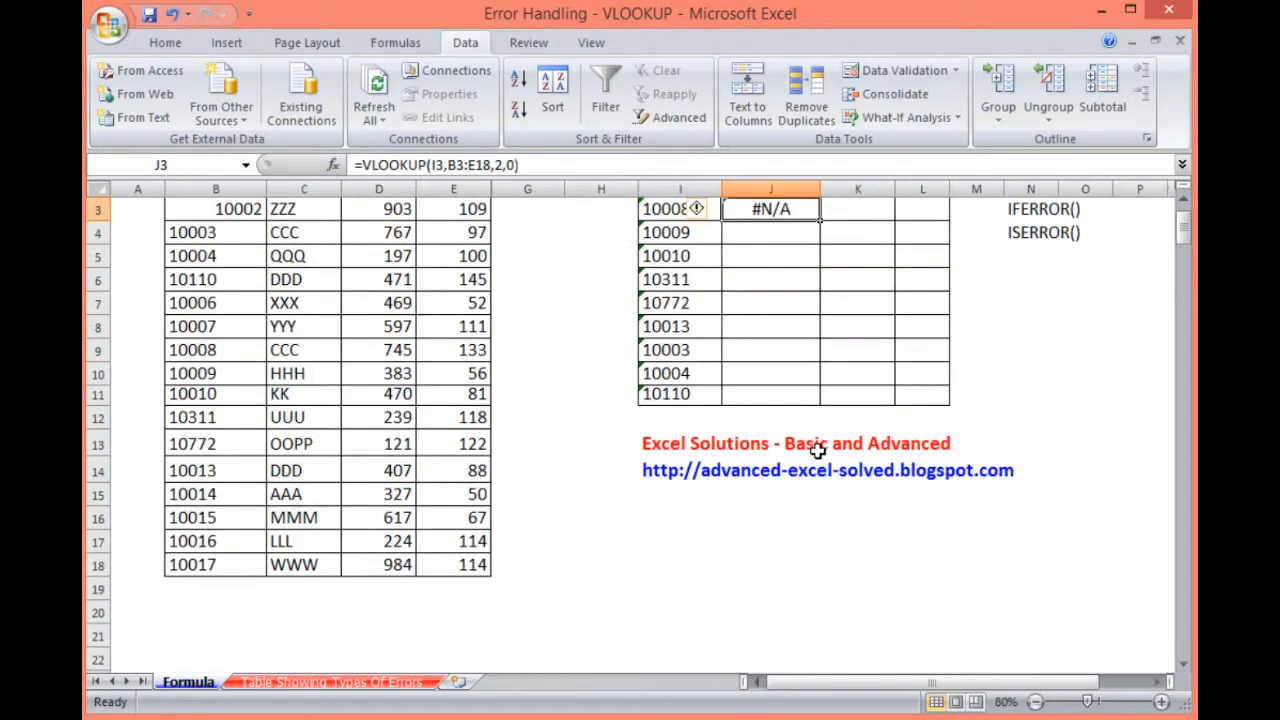
key(Left)
key(Up)
key(Down)
key(Down)
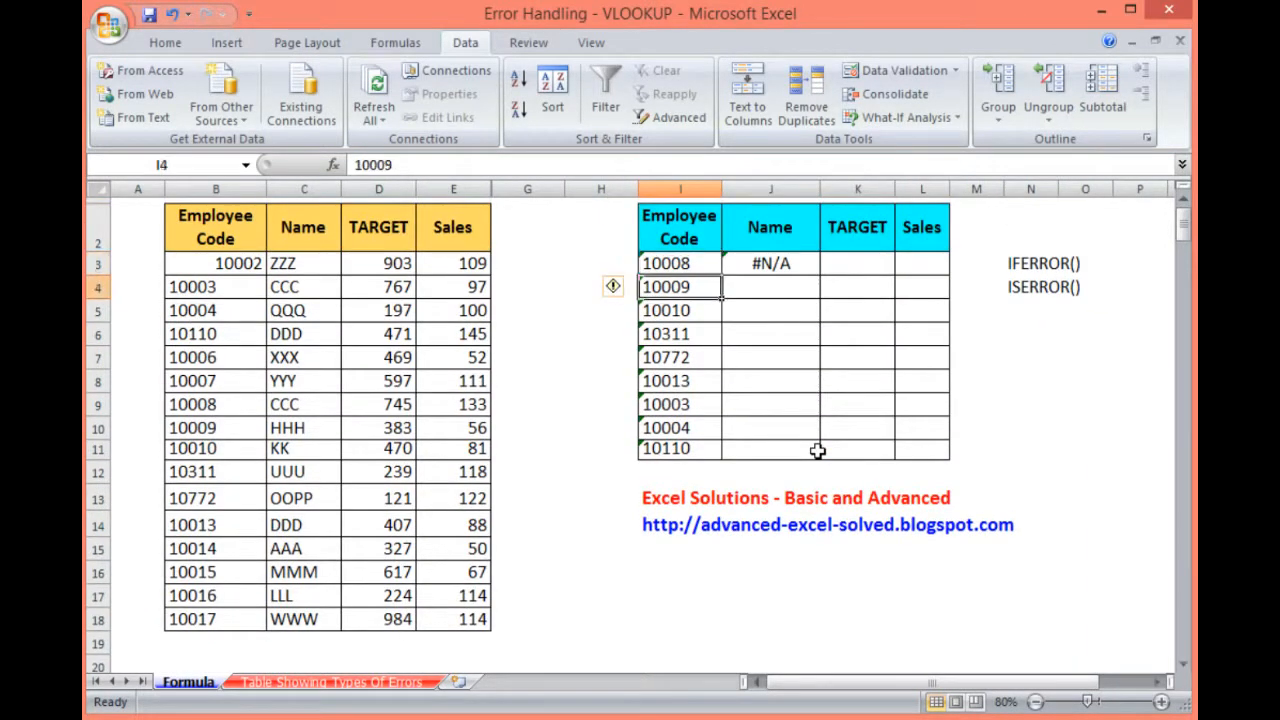
click(817, 451)
key(ctrl+shift+Up)
key(ctrl+d)
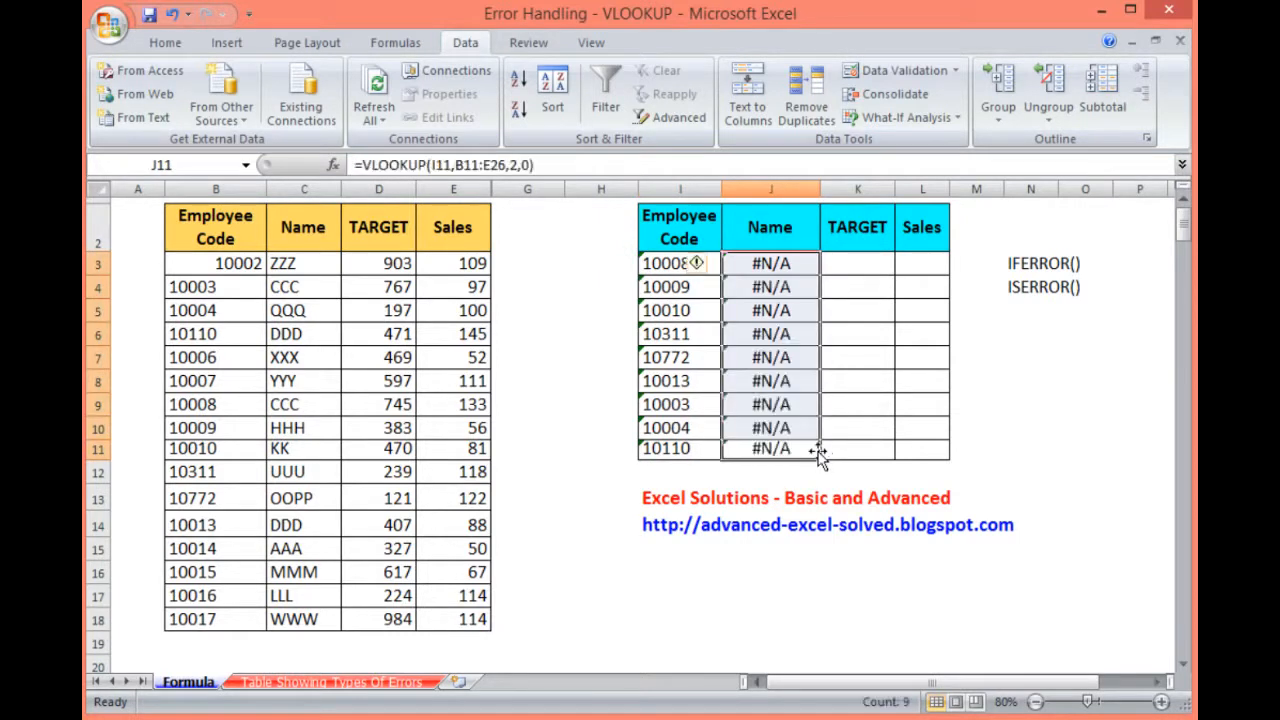
Step: Examine the filled VLOOKUP formulas in the Name column from J11 up to J3
key(Up)
key(Up)
key(Up)
key(Up)
key(Up)
key(Up)
key(Up)
key(Up)
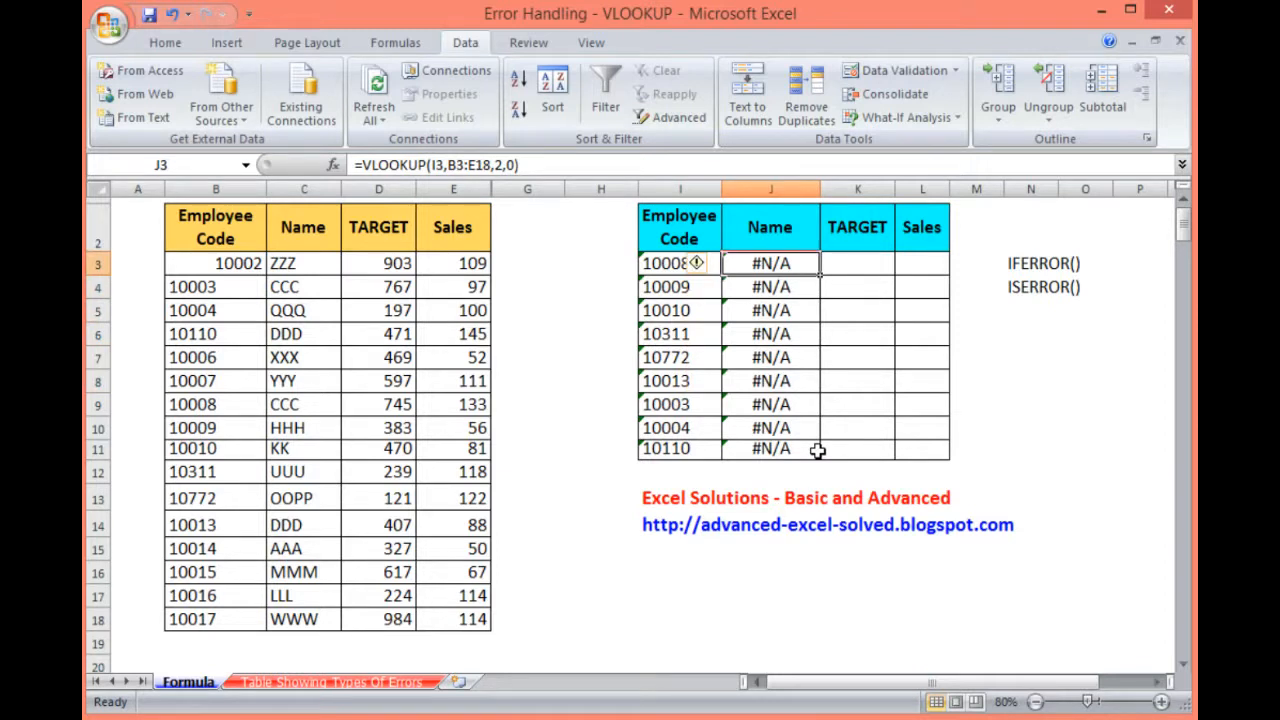
key(Up)
key(Down)
key(Right)
key(Left)
click(362, 165)
text(ife)
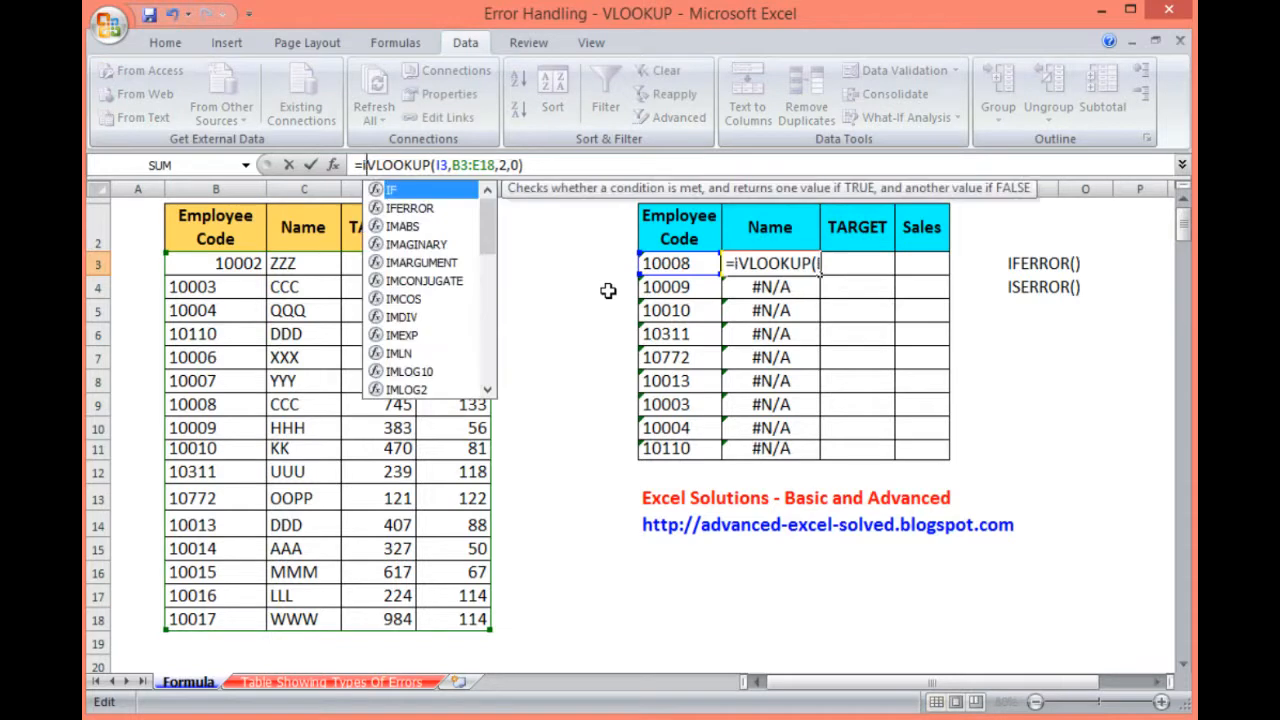
key(BackSpace)
text(err)
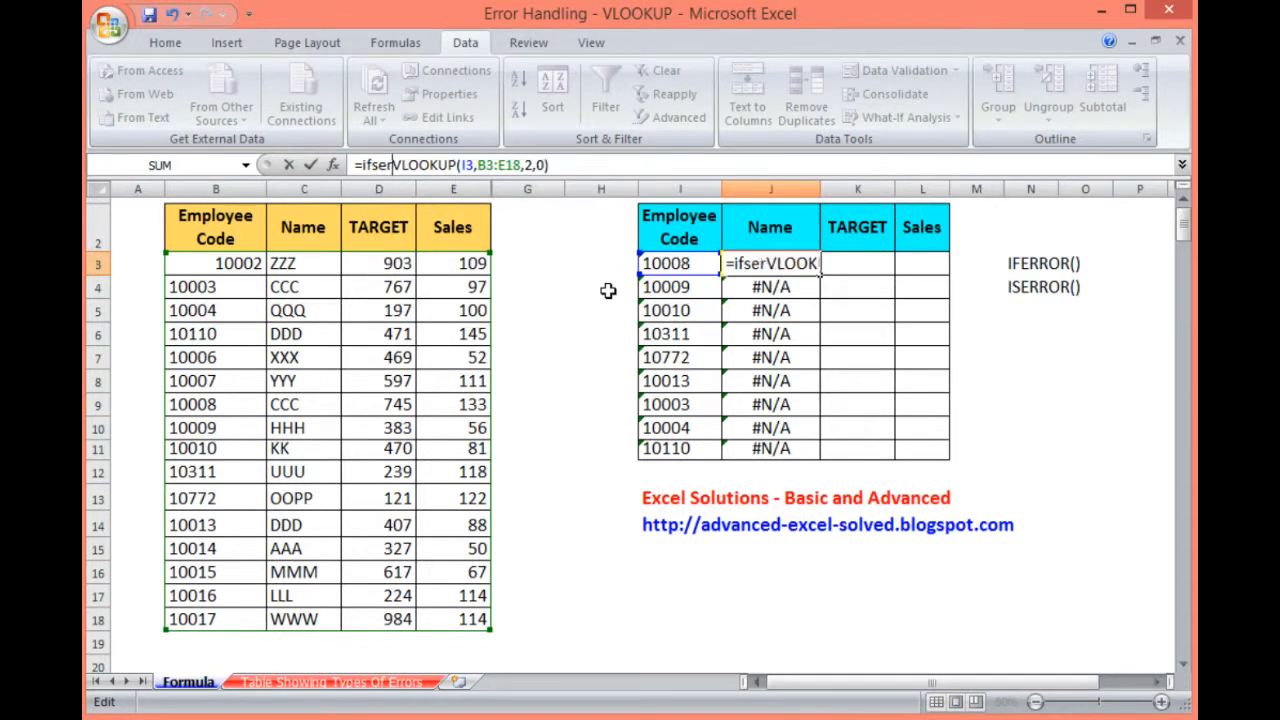
key(Tab)
key(Left)
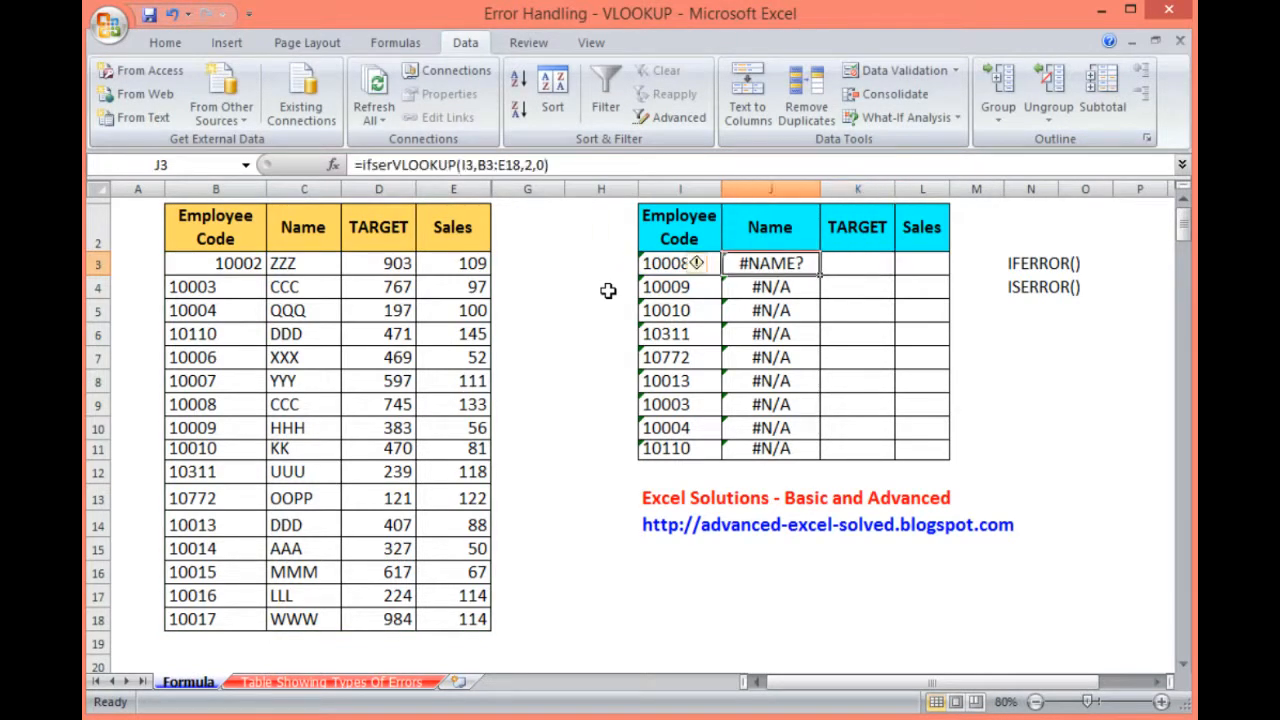
key(ctrl+z)
Step: Wrap the VLOOKUP in J3 with ISERROR so it reads =ISERROR(VLOOKUP(I3,B3:E18,2,0))
click(366, 165)
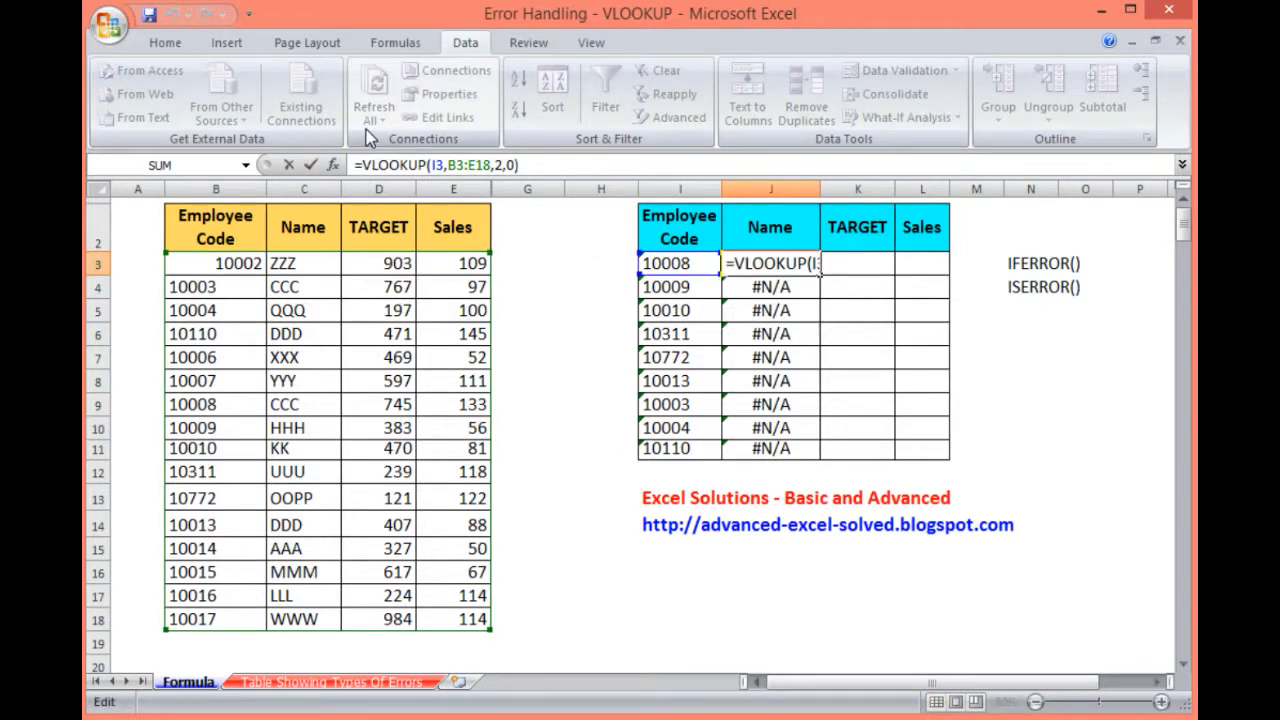
text(iserror)
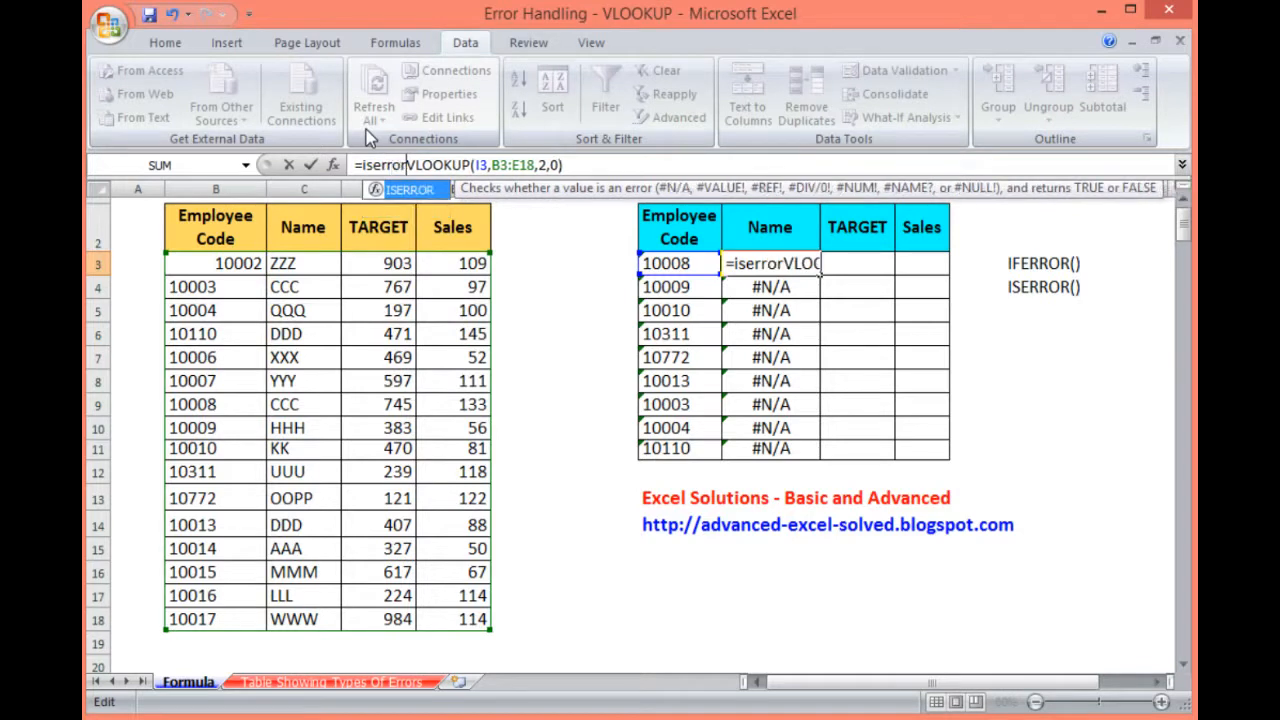
key(Tab)
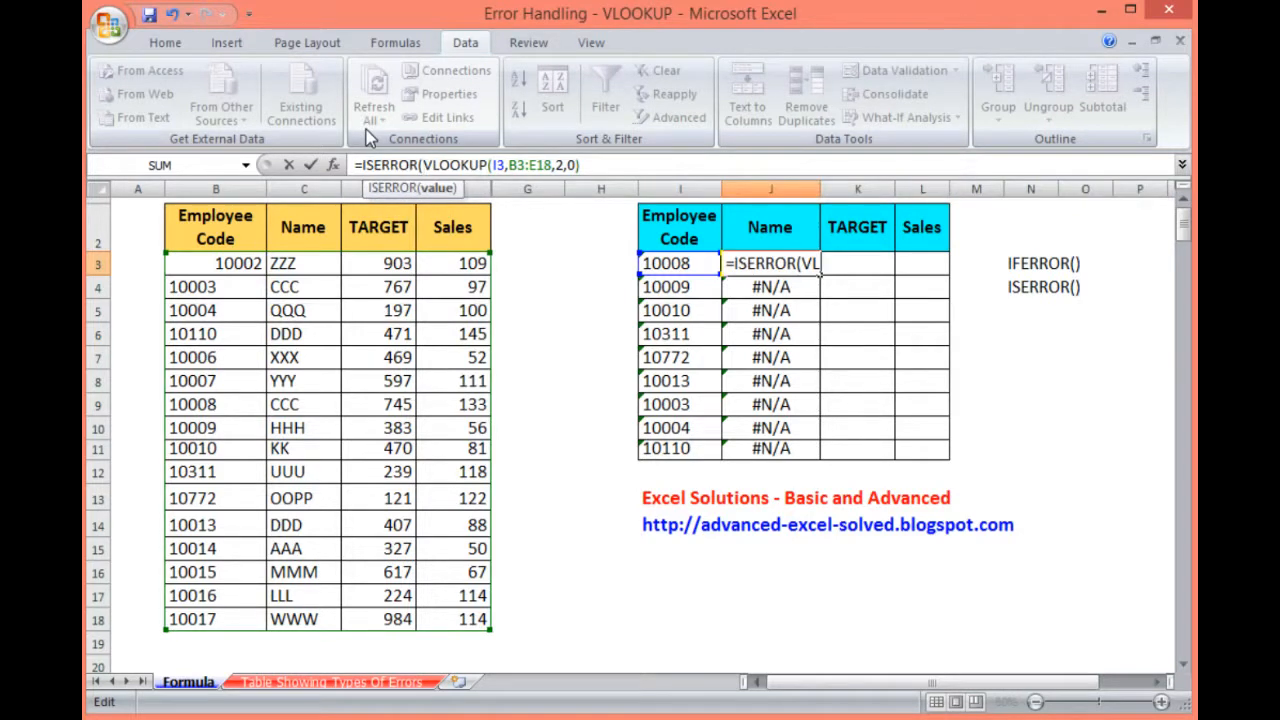
key(End)
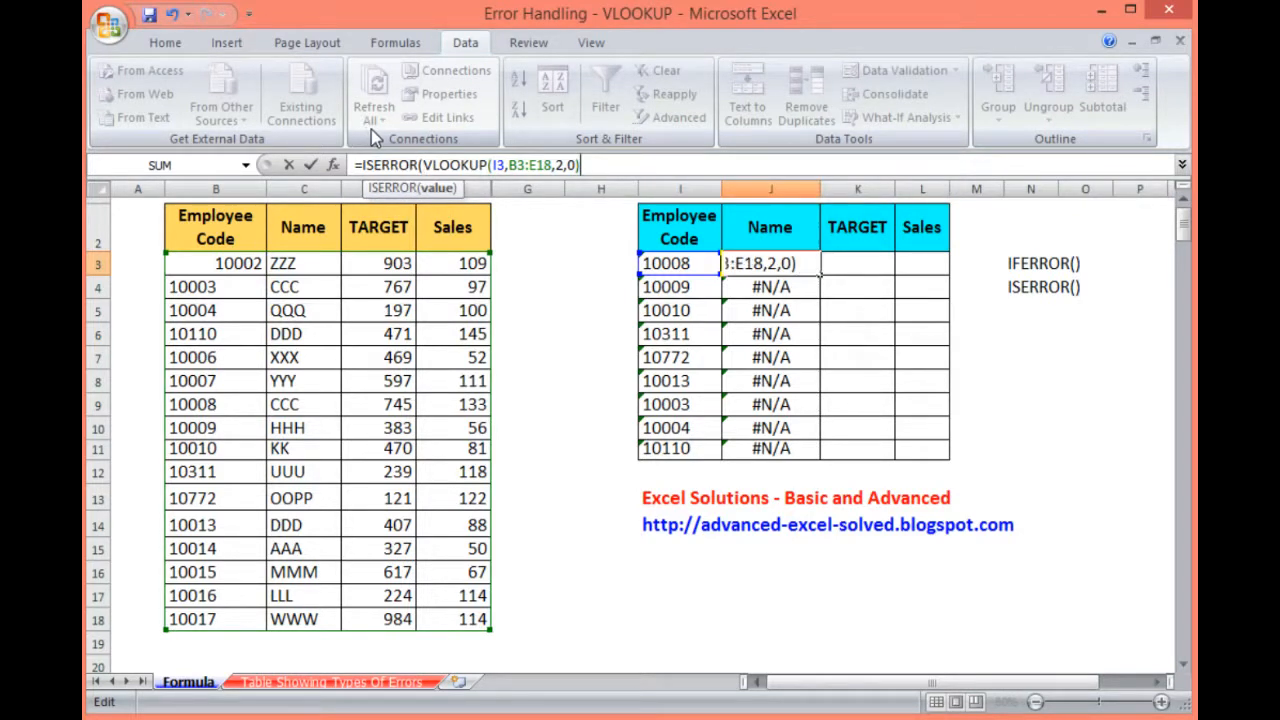
text())
key(Return)
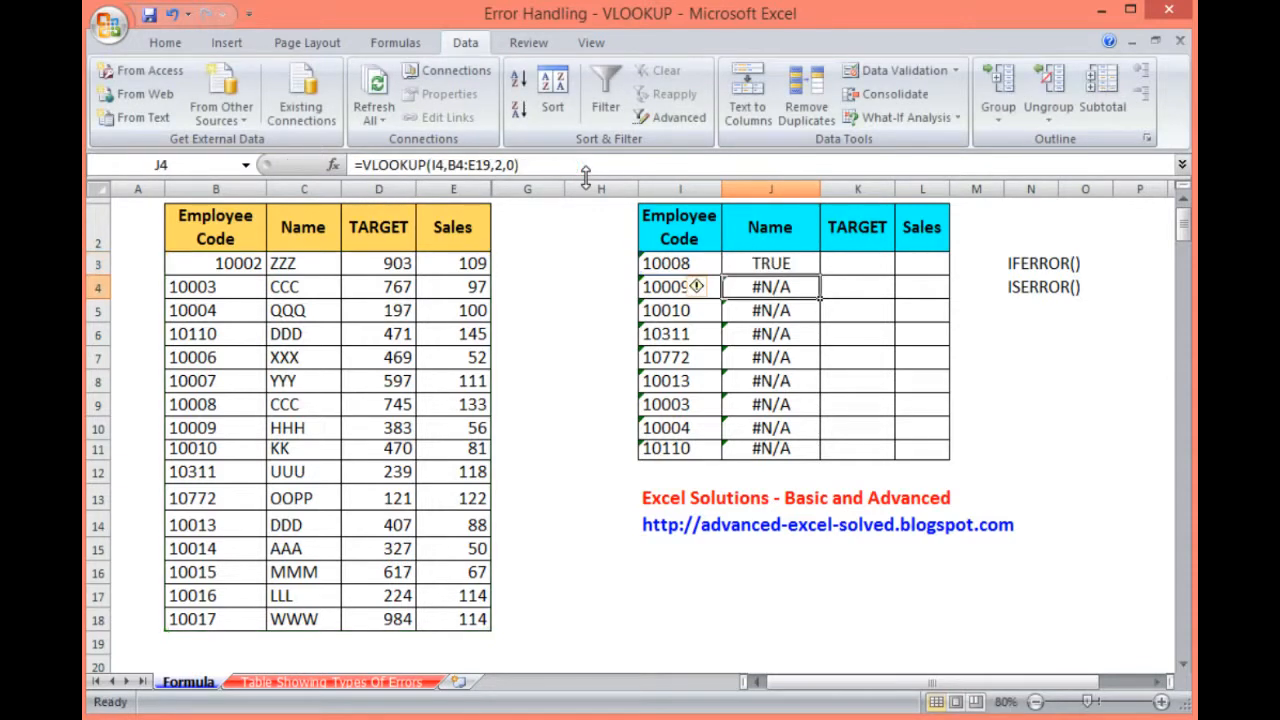
key(Up)
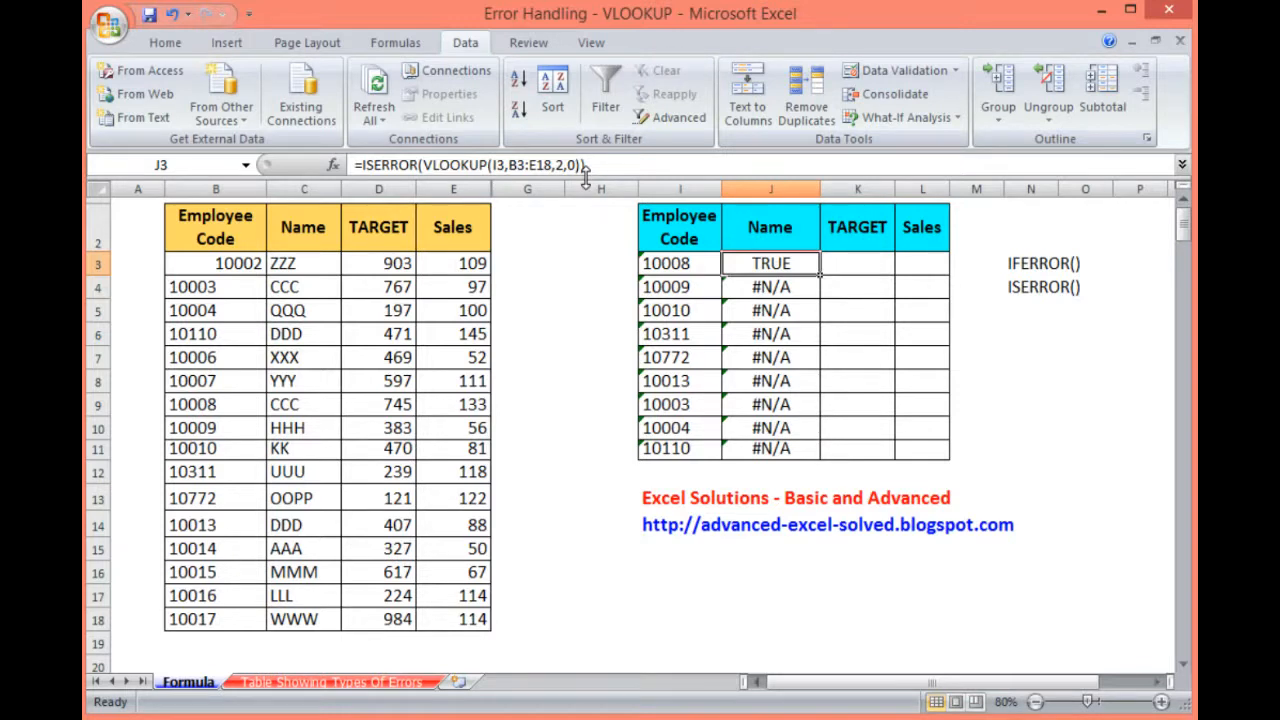
Step: Convert the text employee code in I3 to a number with Text to Columns and check the ISERROR formula in J3
click(697, 263)
key(alt+a)
key(e)
key(f)
key(Up)
key(Right)
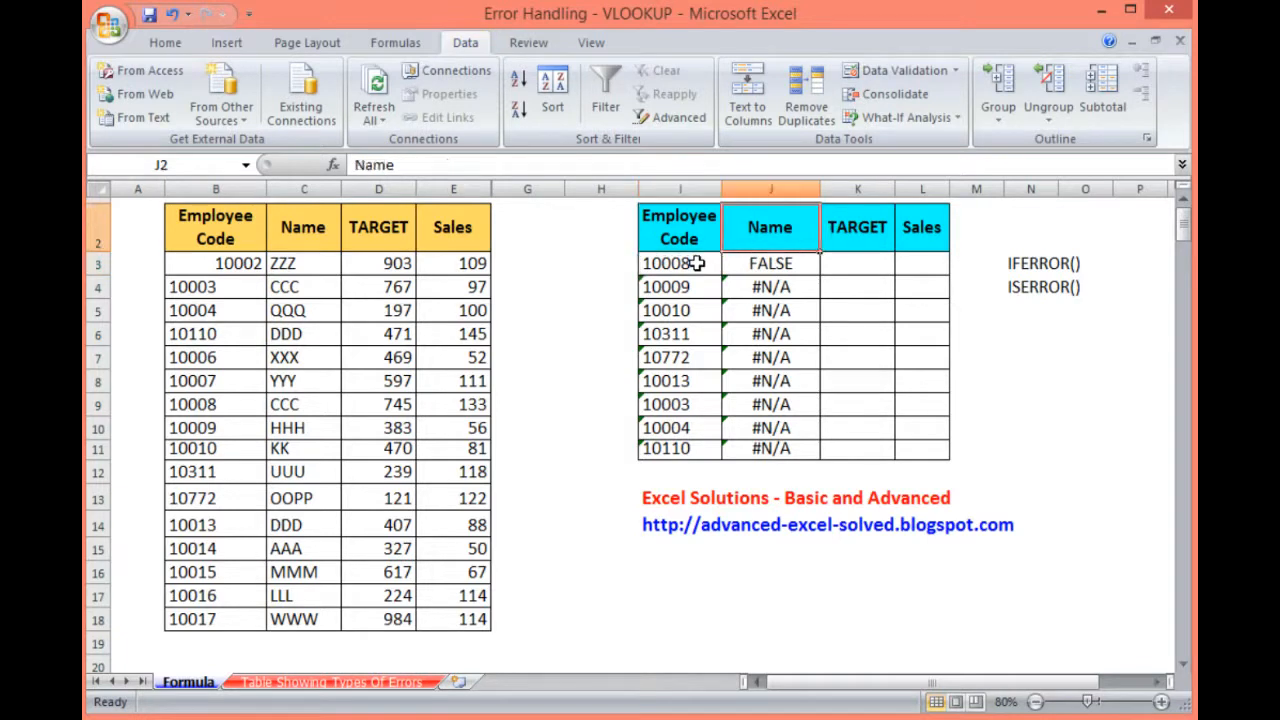
key(Down)
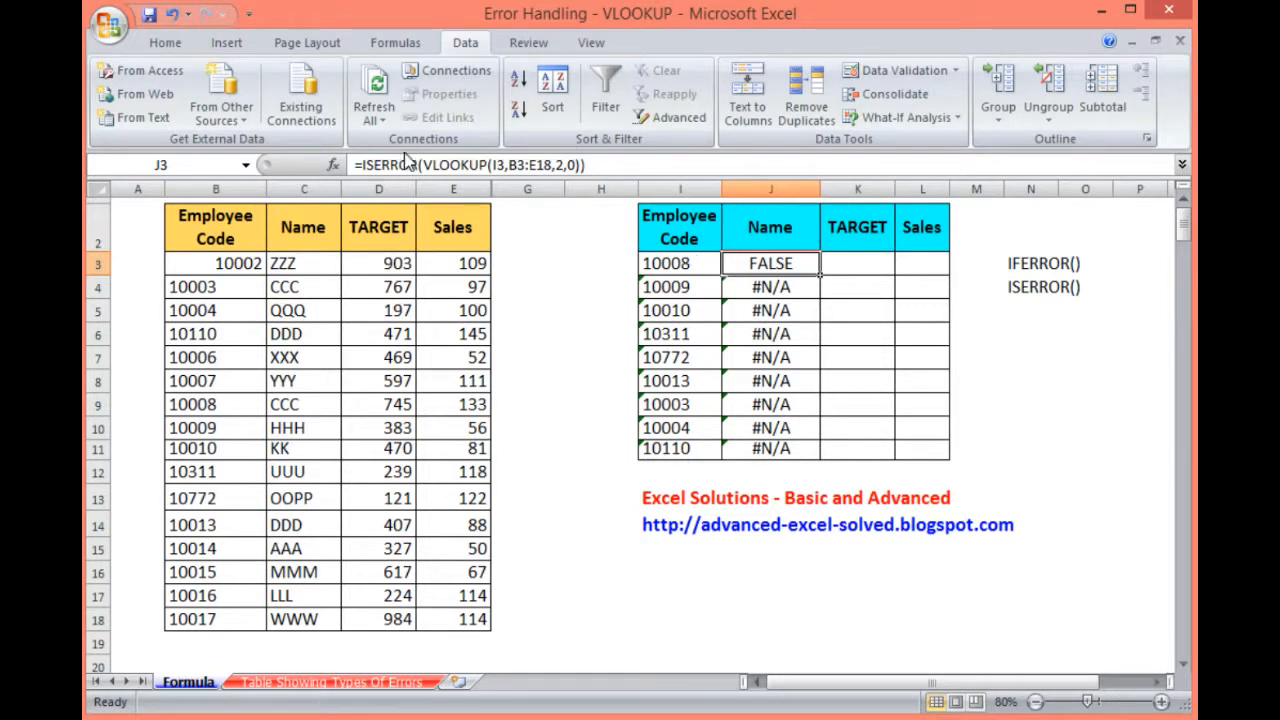
Step: Insert an IF function around the ISERROR test in J3
click(358, 166)
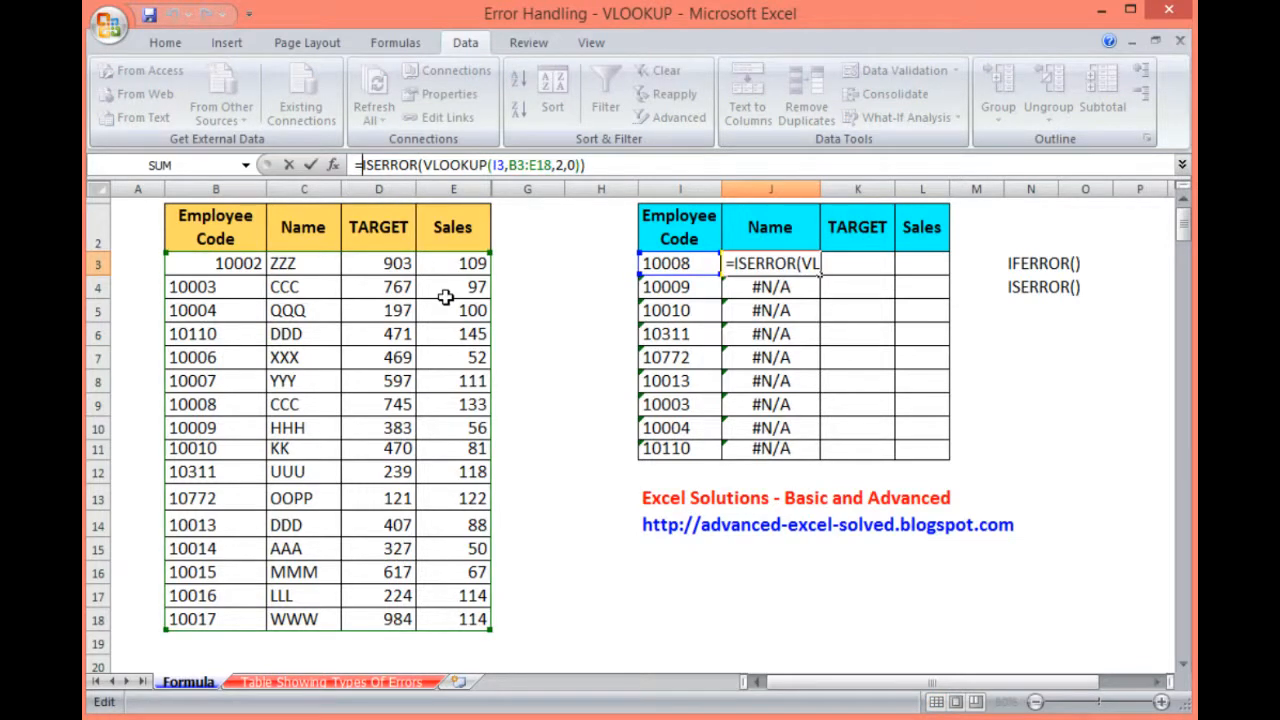
text(if)
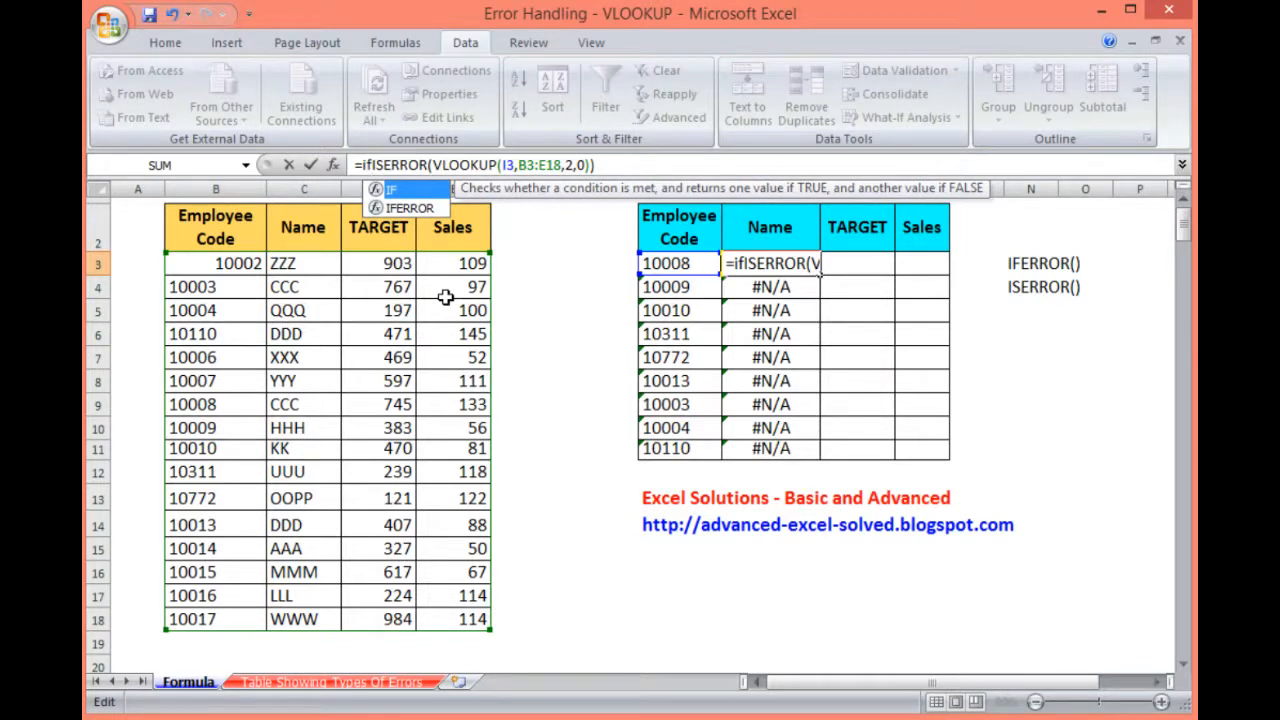
key(Escape)
key(BackSpace)
key(BackSpace)
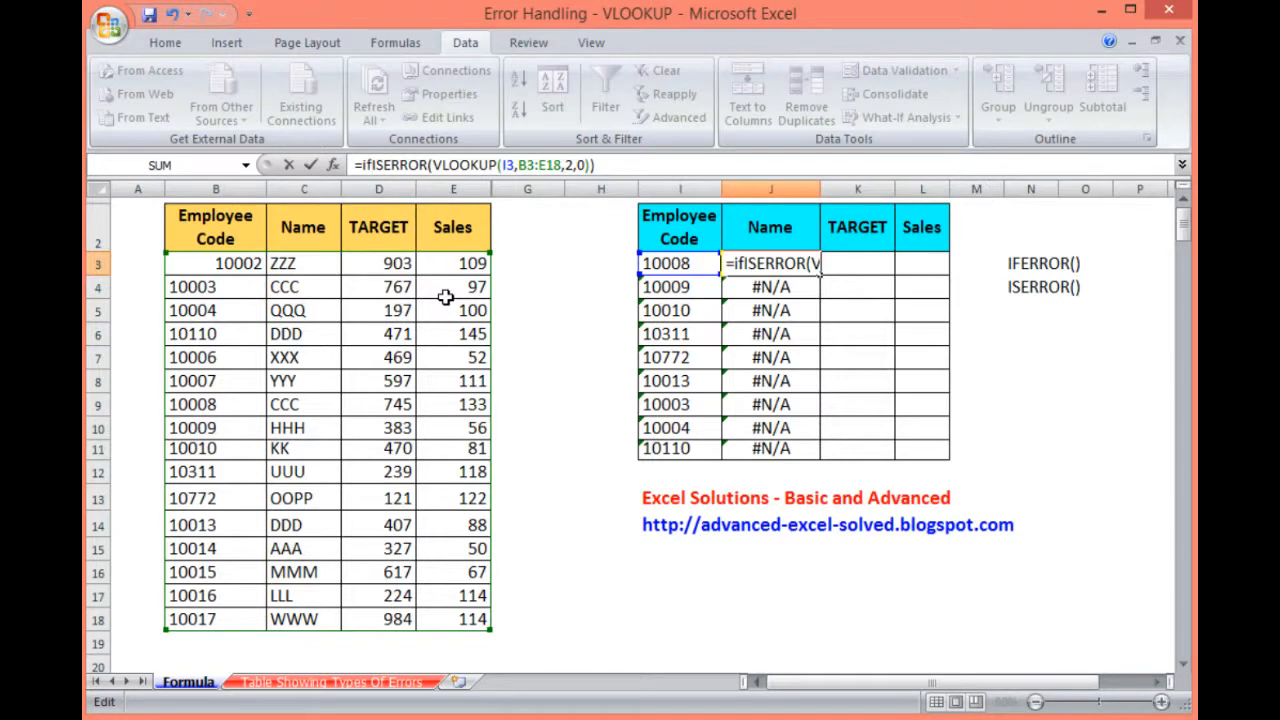
key(ctrl+Return)
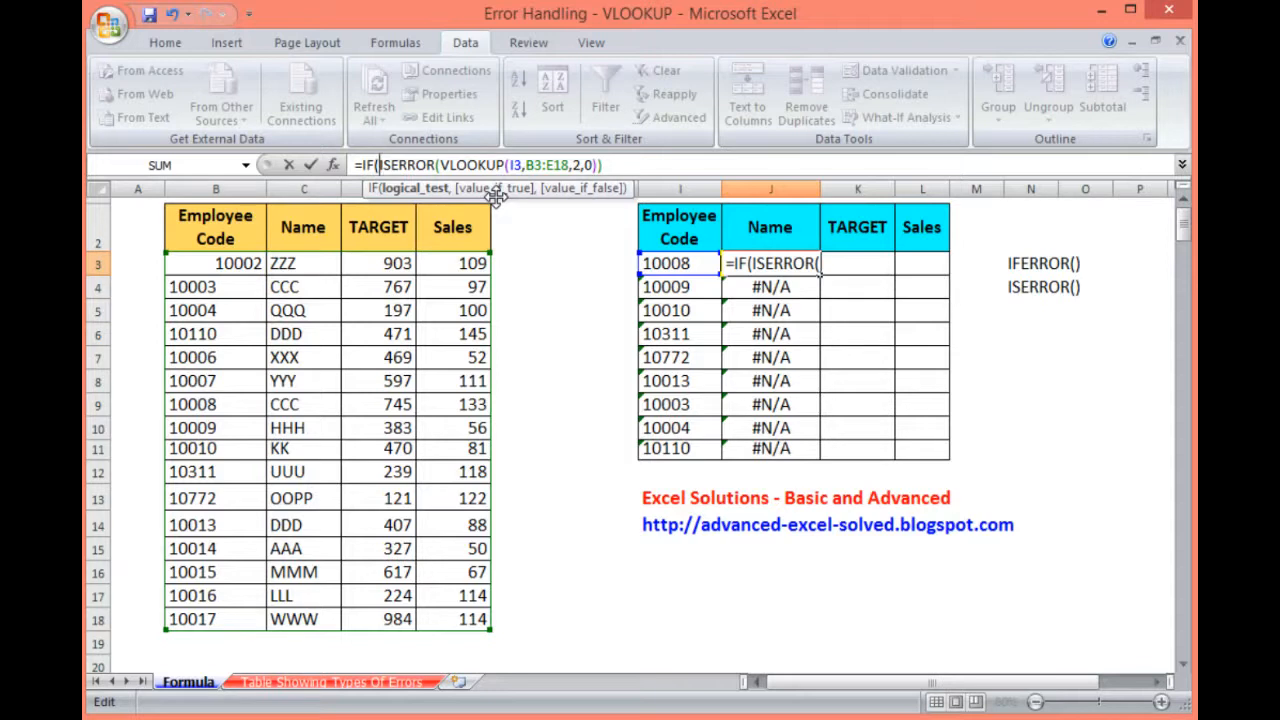
Step: Add "OK" as the value-if-true argument of the IF formula in J3
key(End)
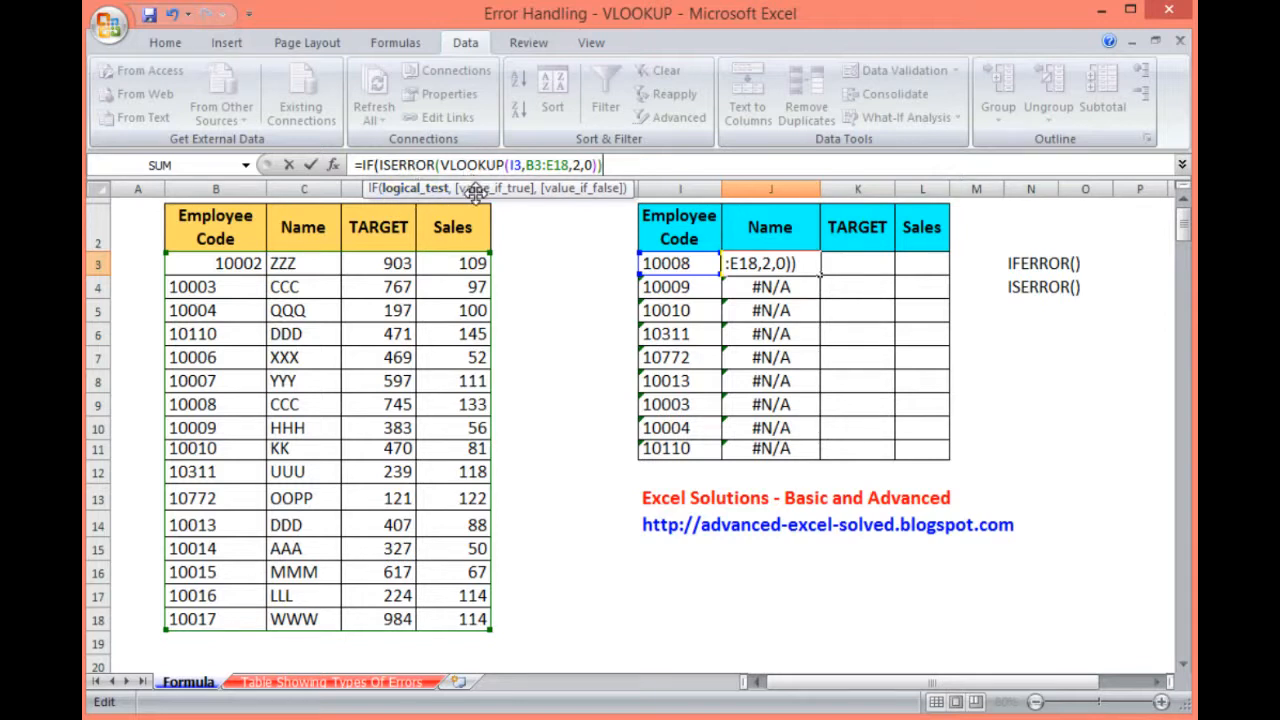
text(,)
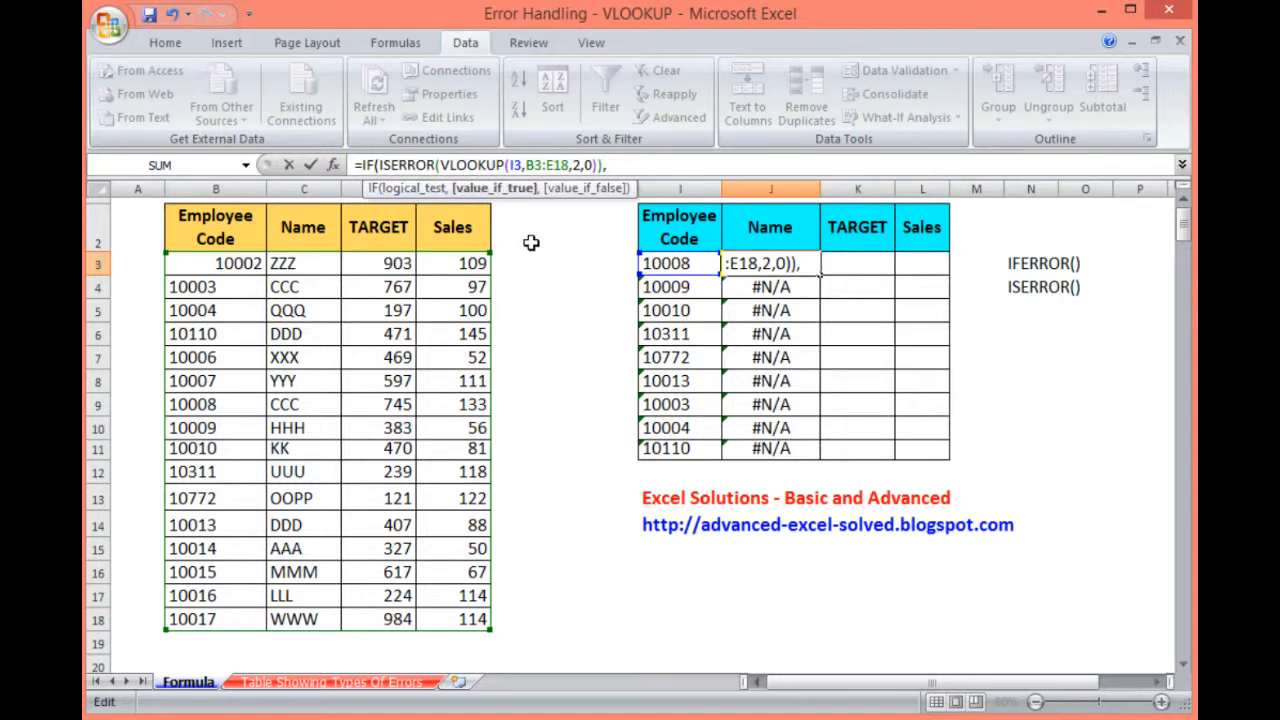
text(")
key(BackSpace)
key(BackSpace)
click(771, 262)
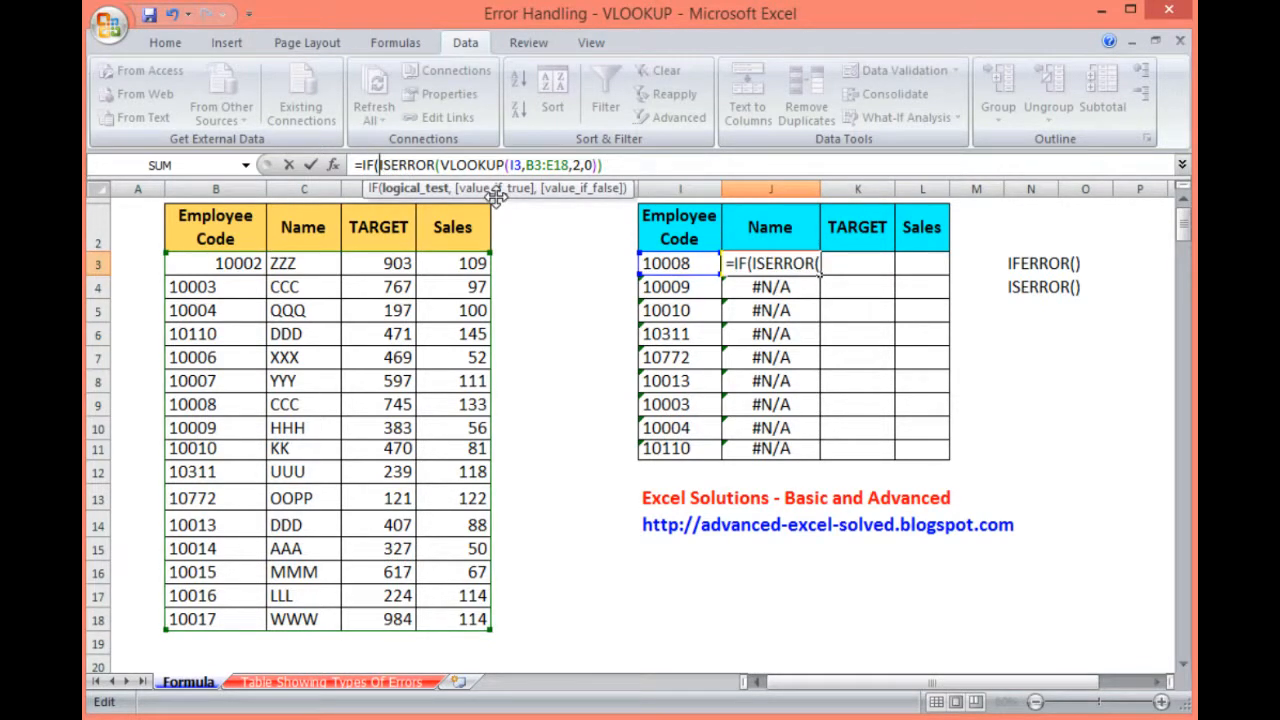
key(End)
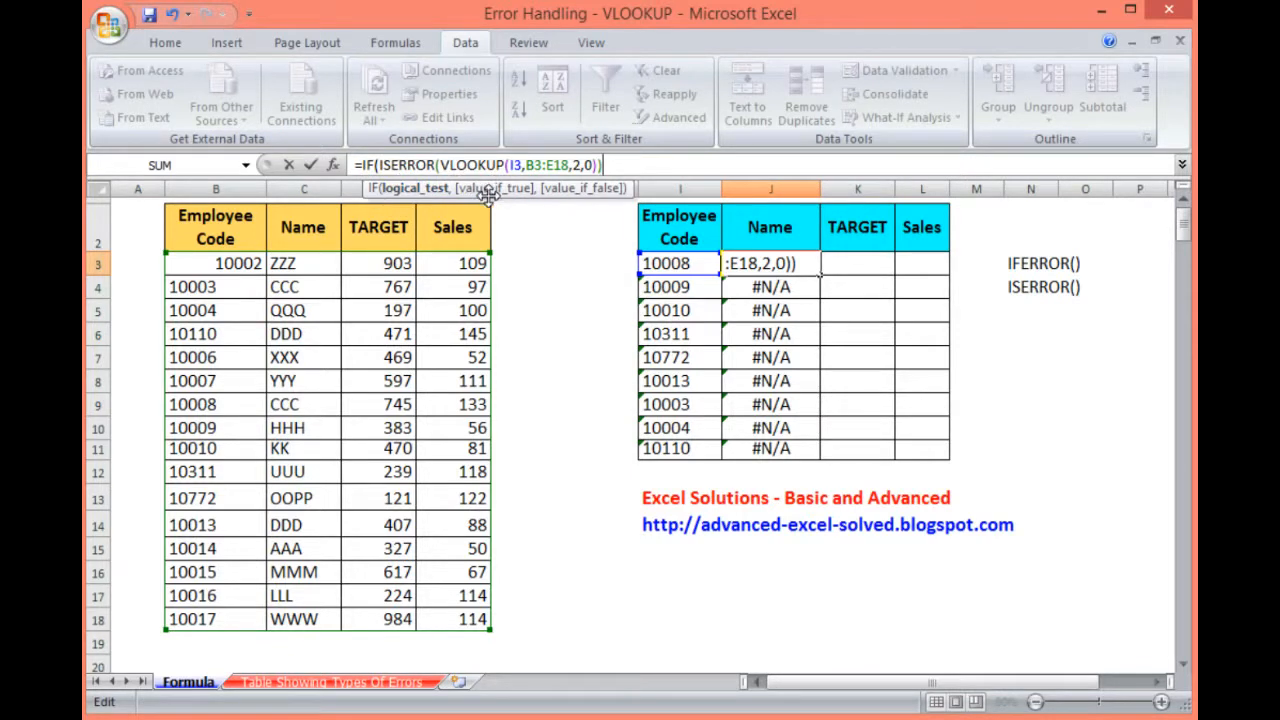
text(,)
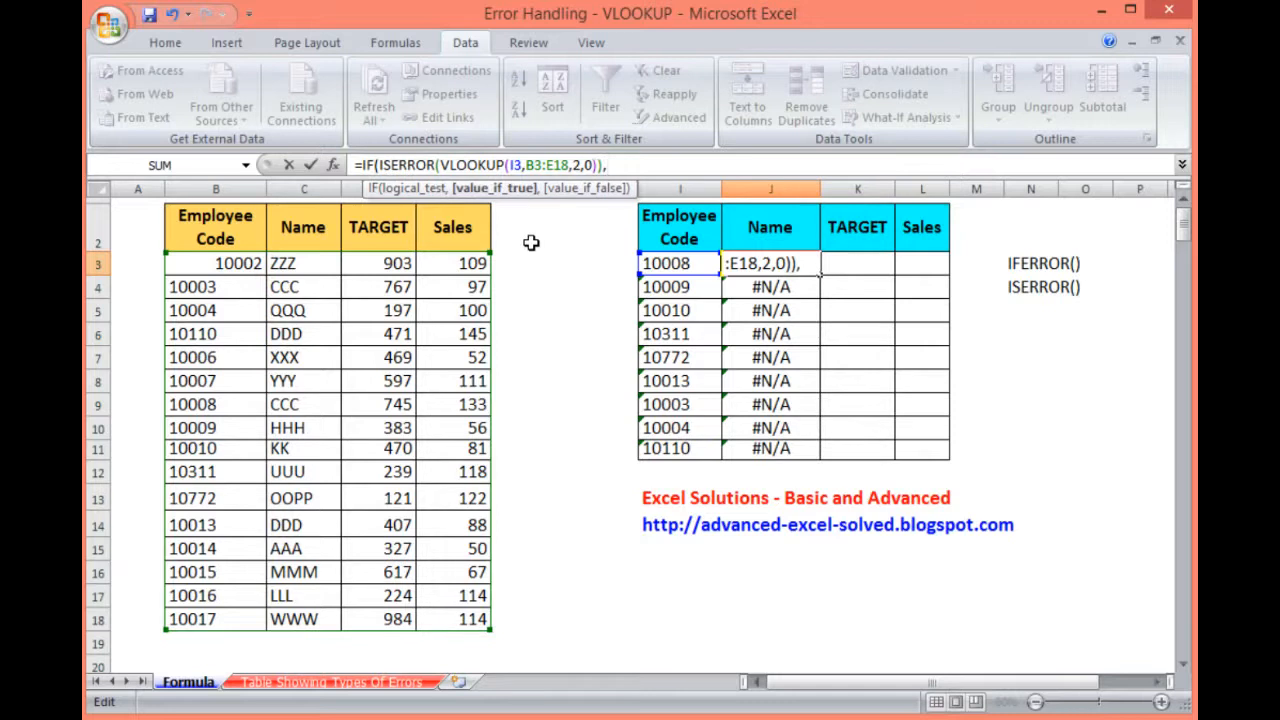
text("OK",)
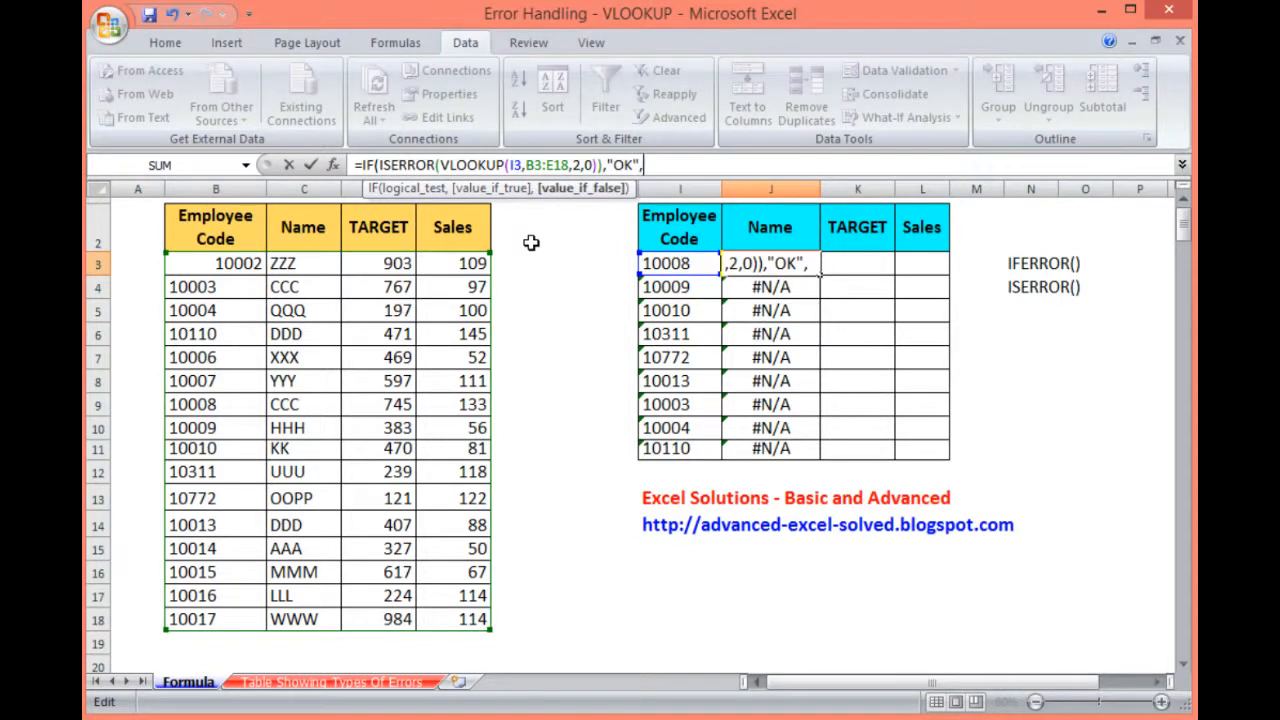
Step: Add "NOT OK" as the value-if-false argument and complete the IF formula in J3
text(")
text(FA)
key(BackSpace)
key(BackSpace)
text(NOT)
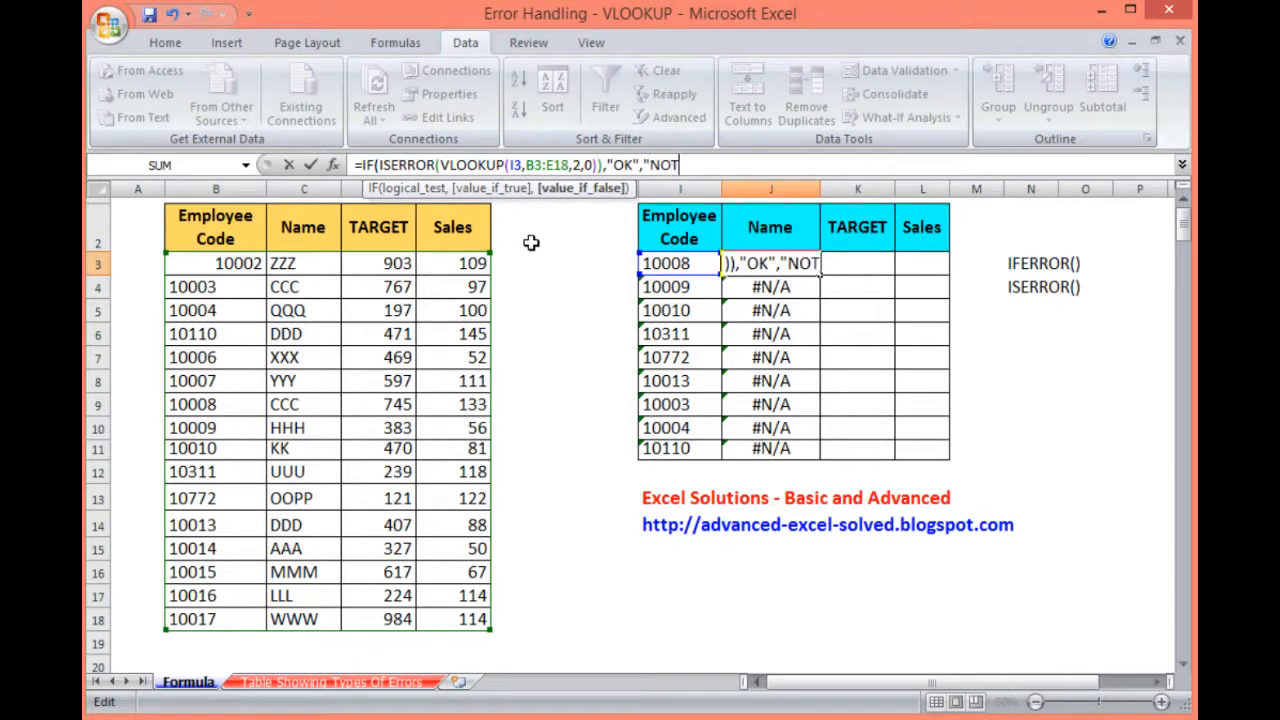
text( OK"))
key(Return)
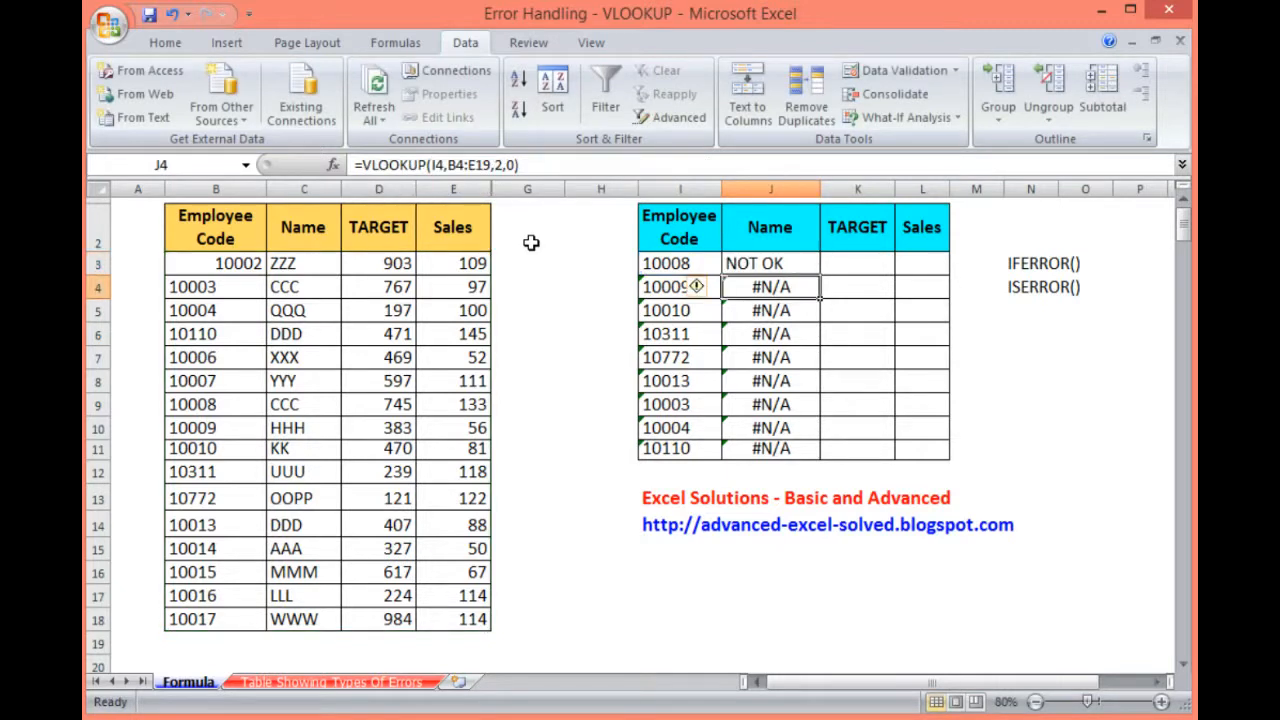
Step: Undo the IF wrapper in J3 and the number conversion of the employee code in I3
key(Up)
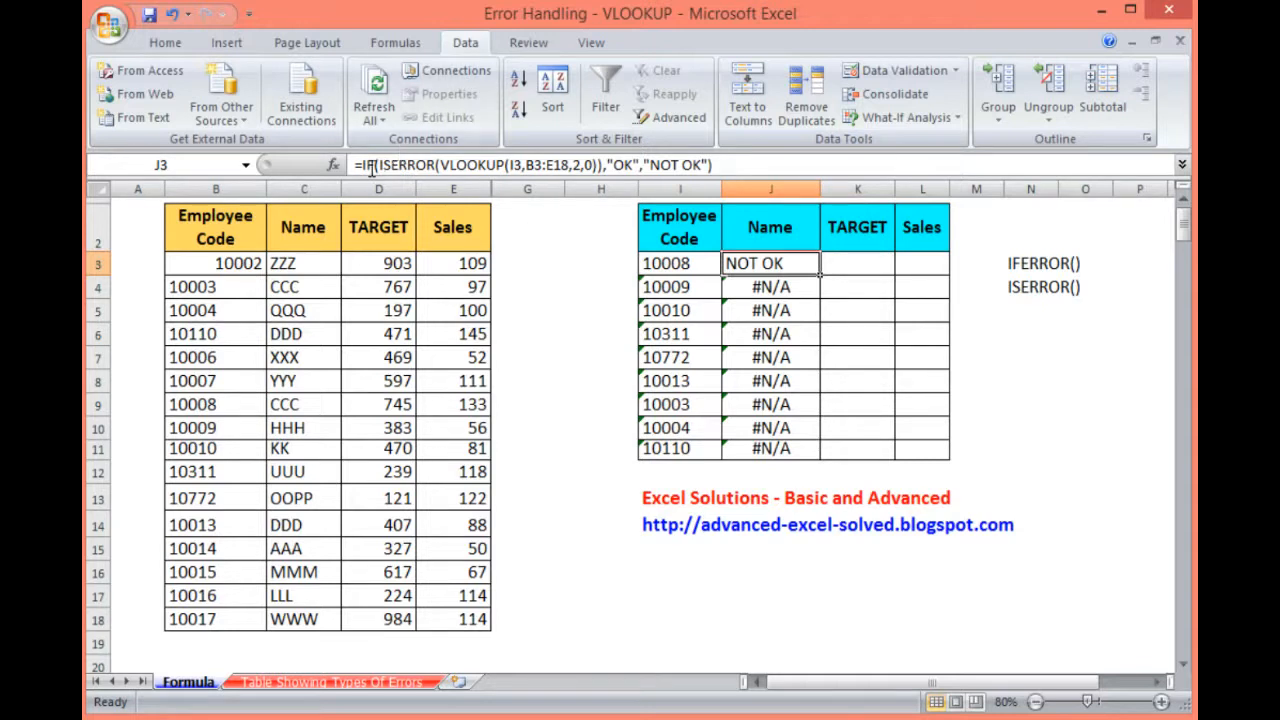
click(378, 164)
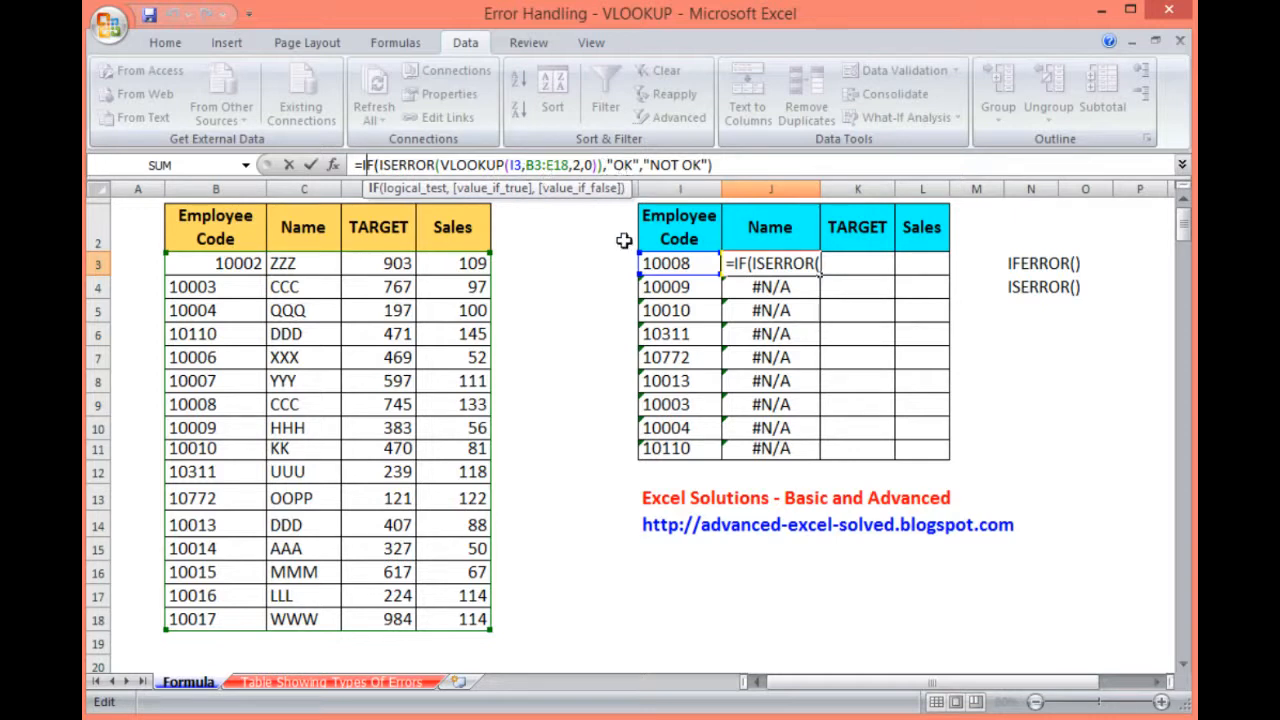
key(Escape)
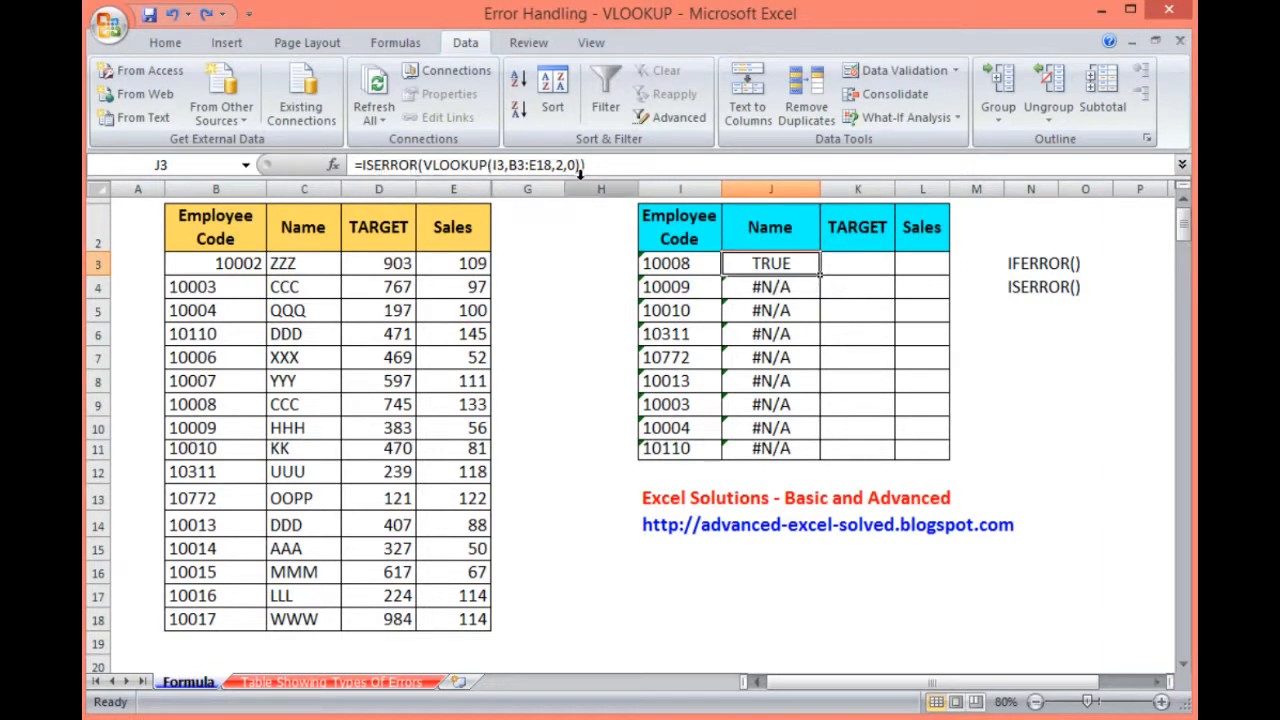
click(358, 168)
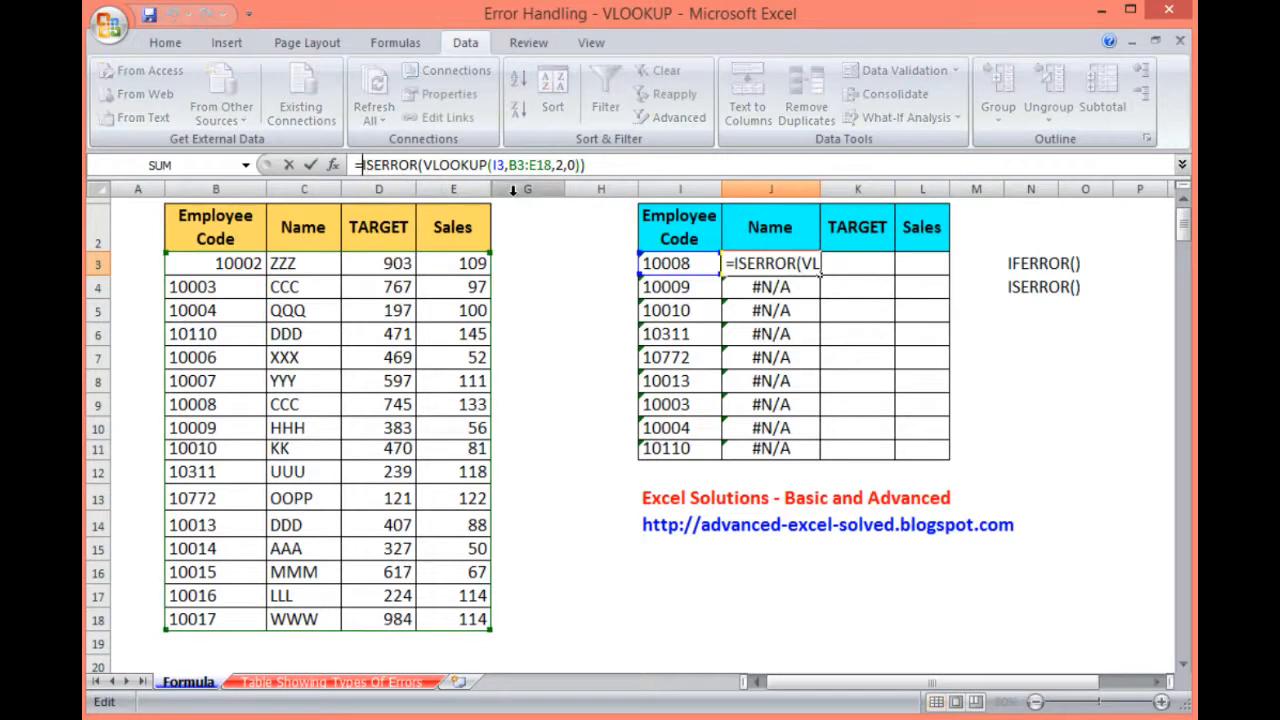
text(if)
key(Tab)
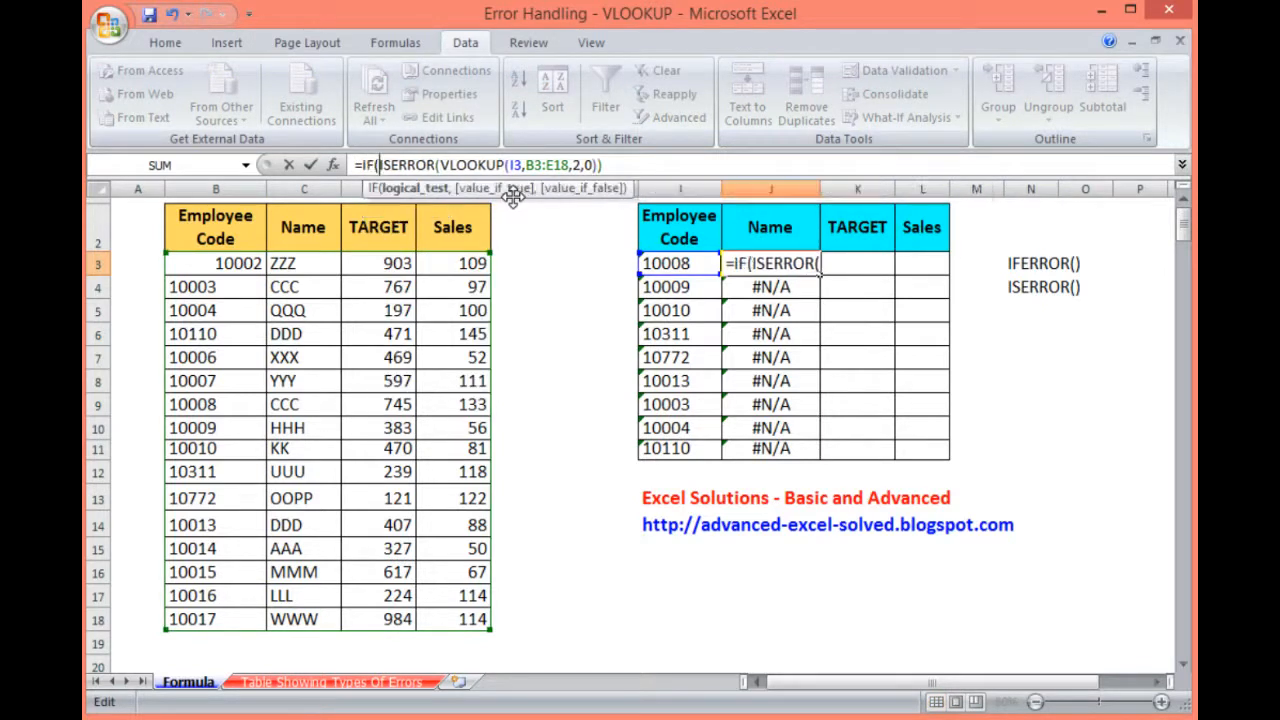
key(Escape)
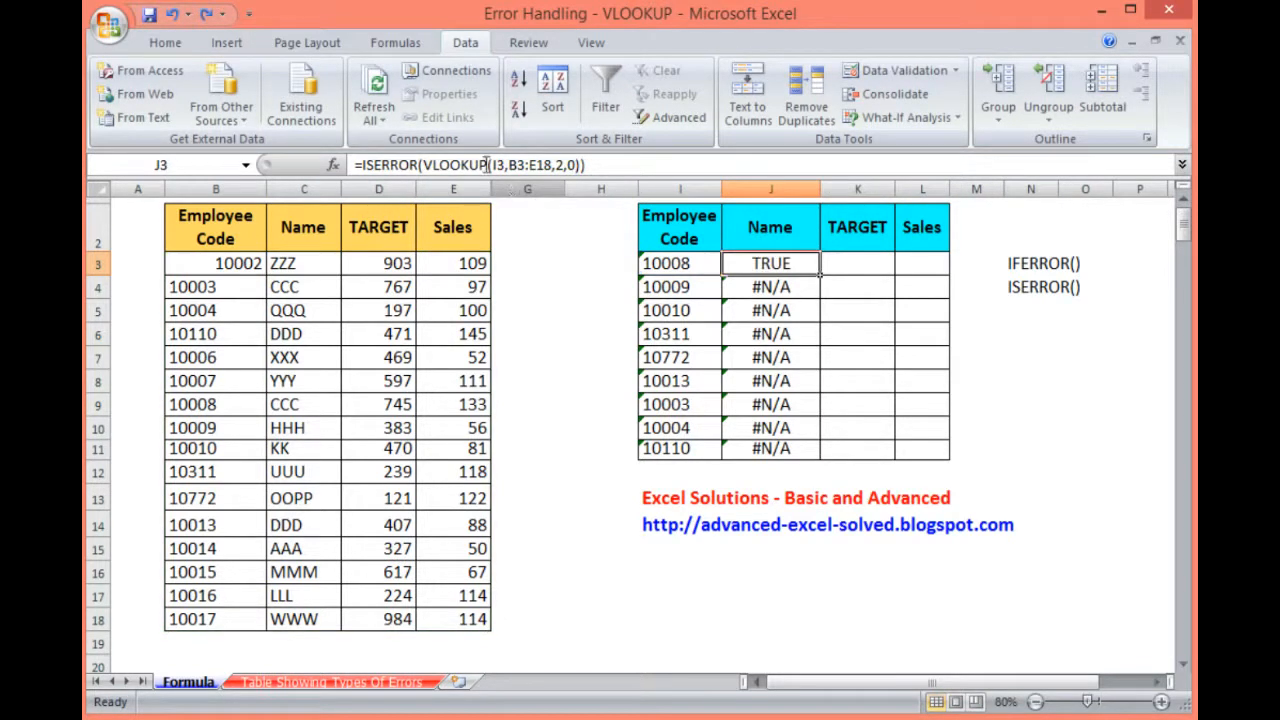
click(400, 165)
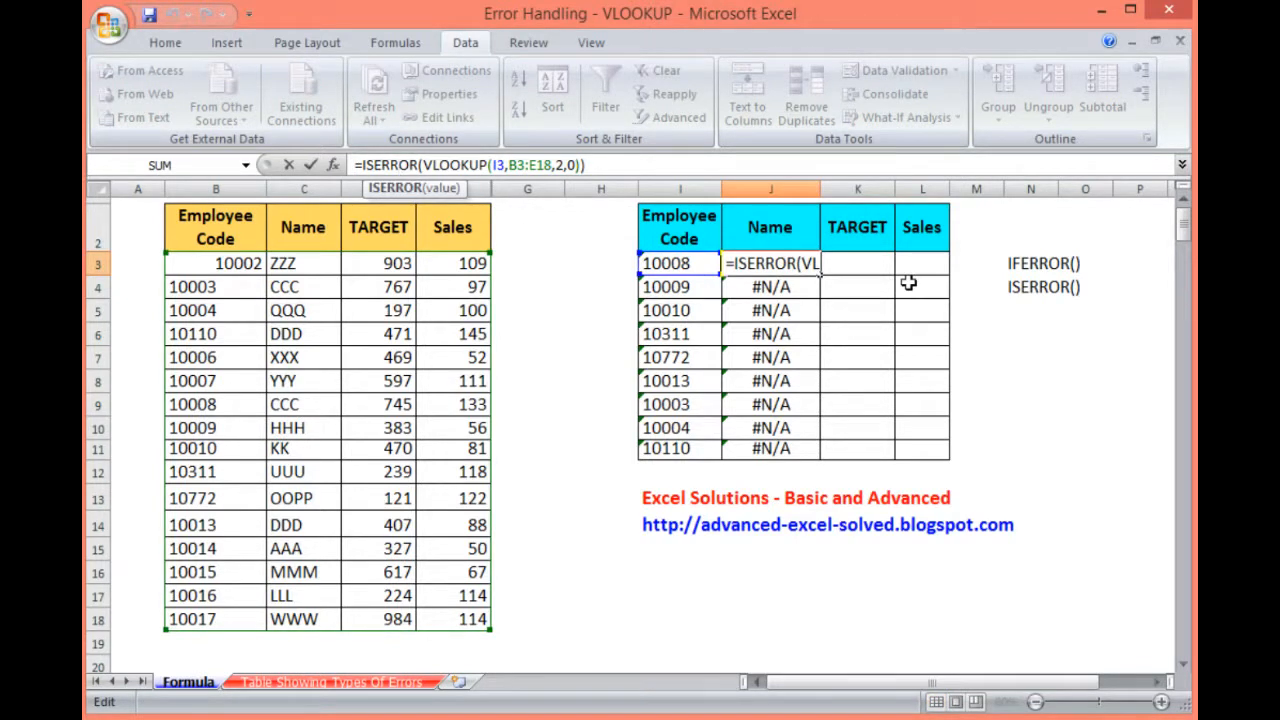
key(Escape)
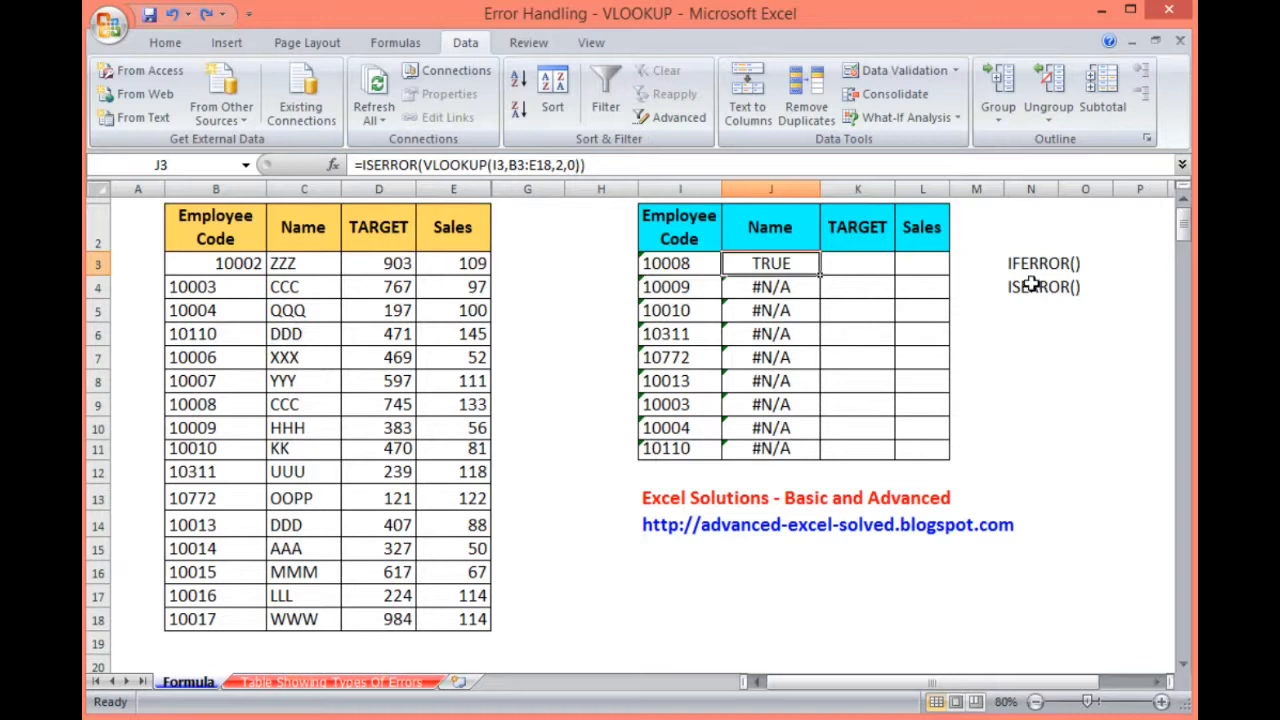
click(1058, 312)
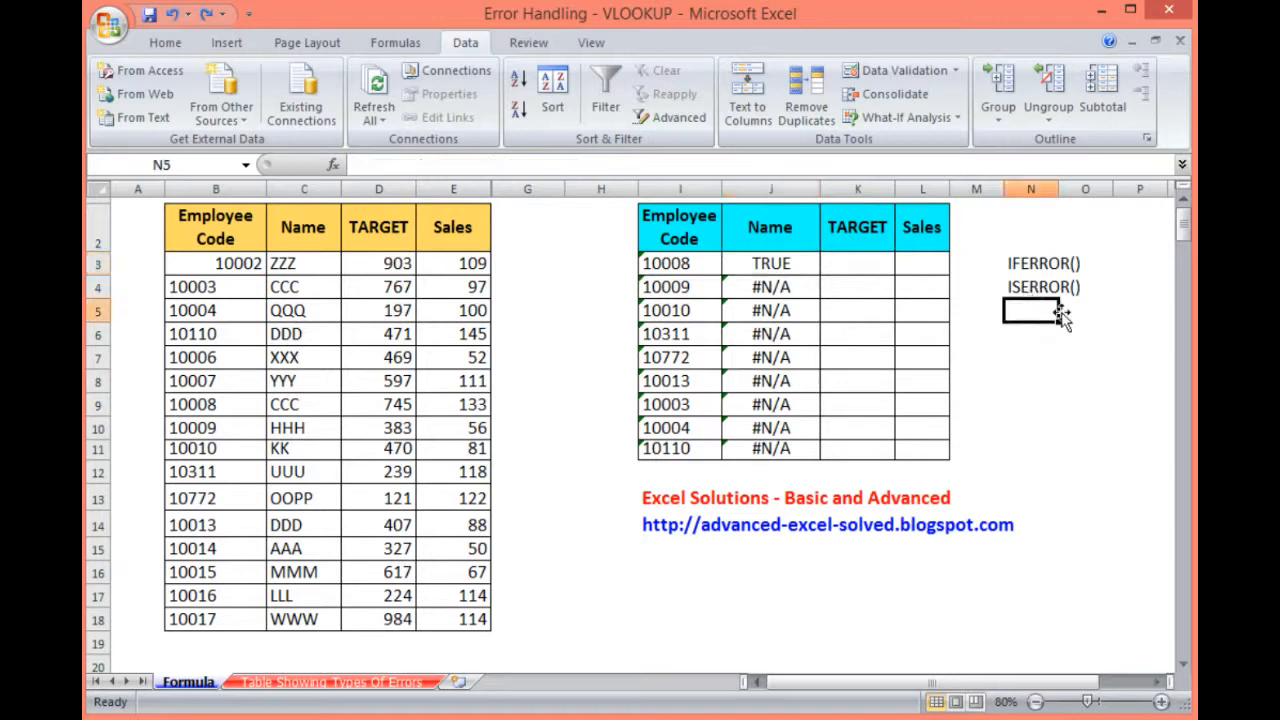
click(780, 265)
click(360, 165)
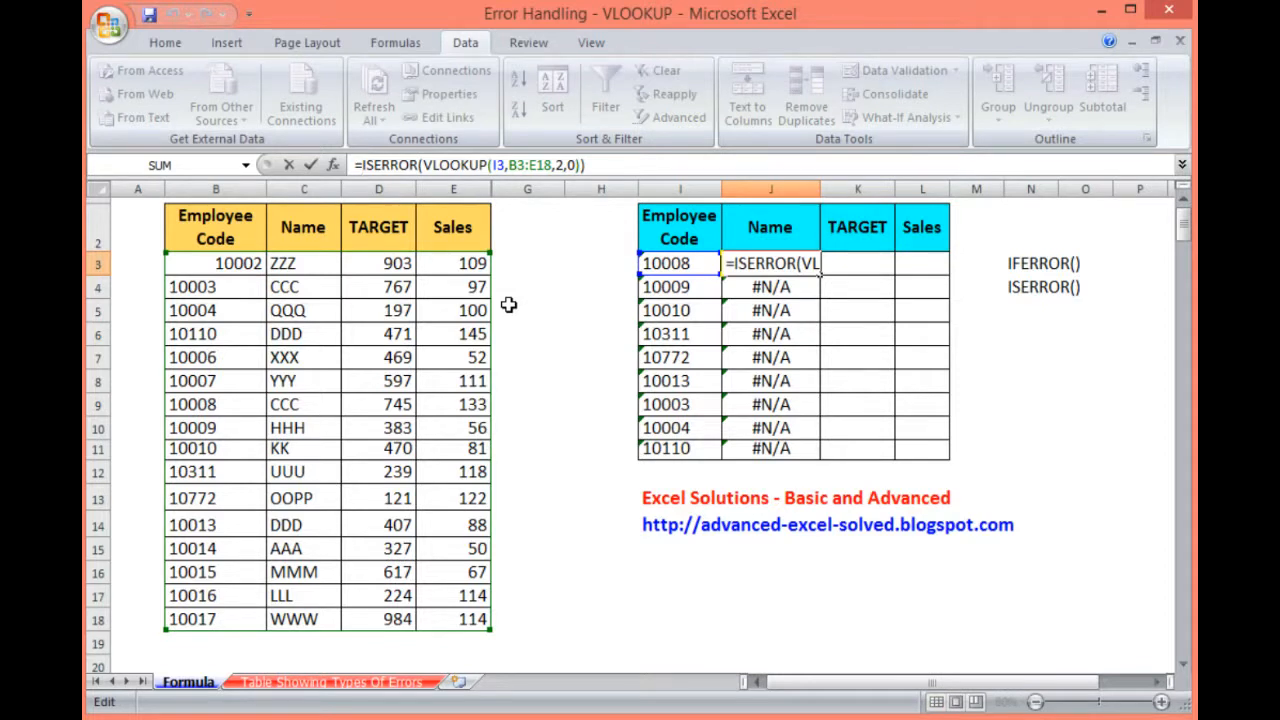
text(if)
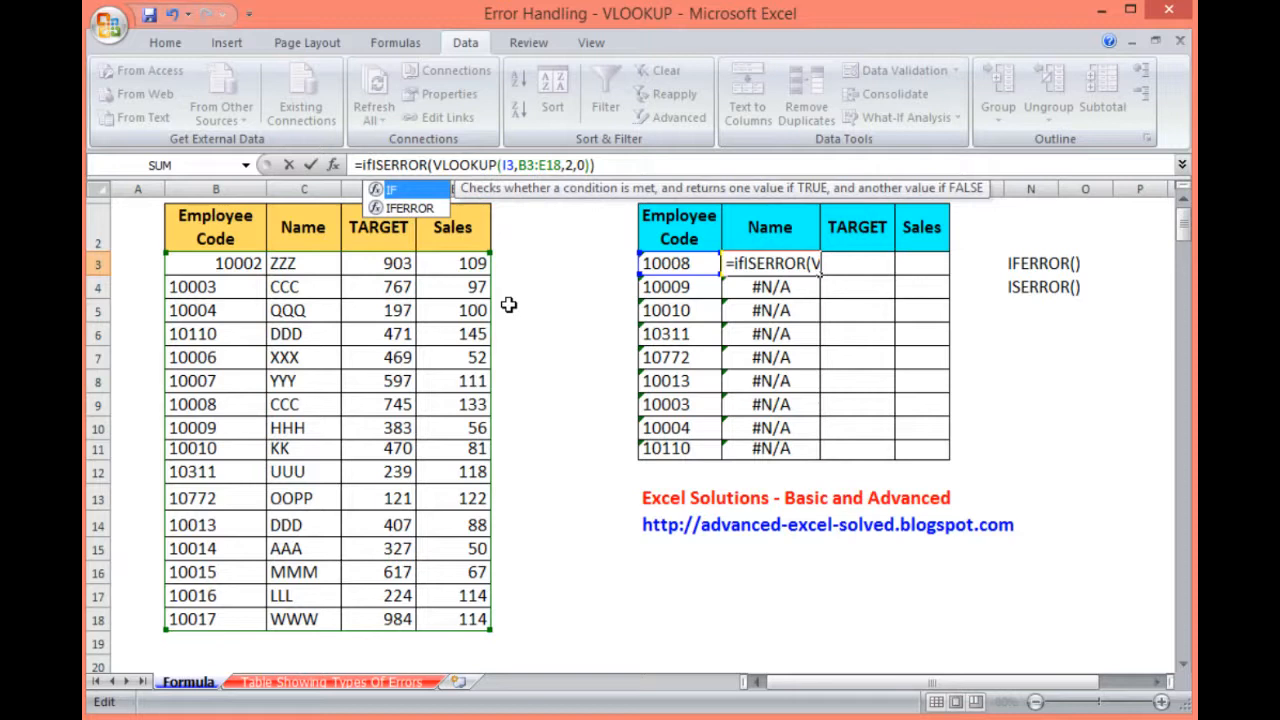
key(Tab)
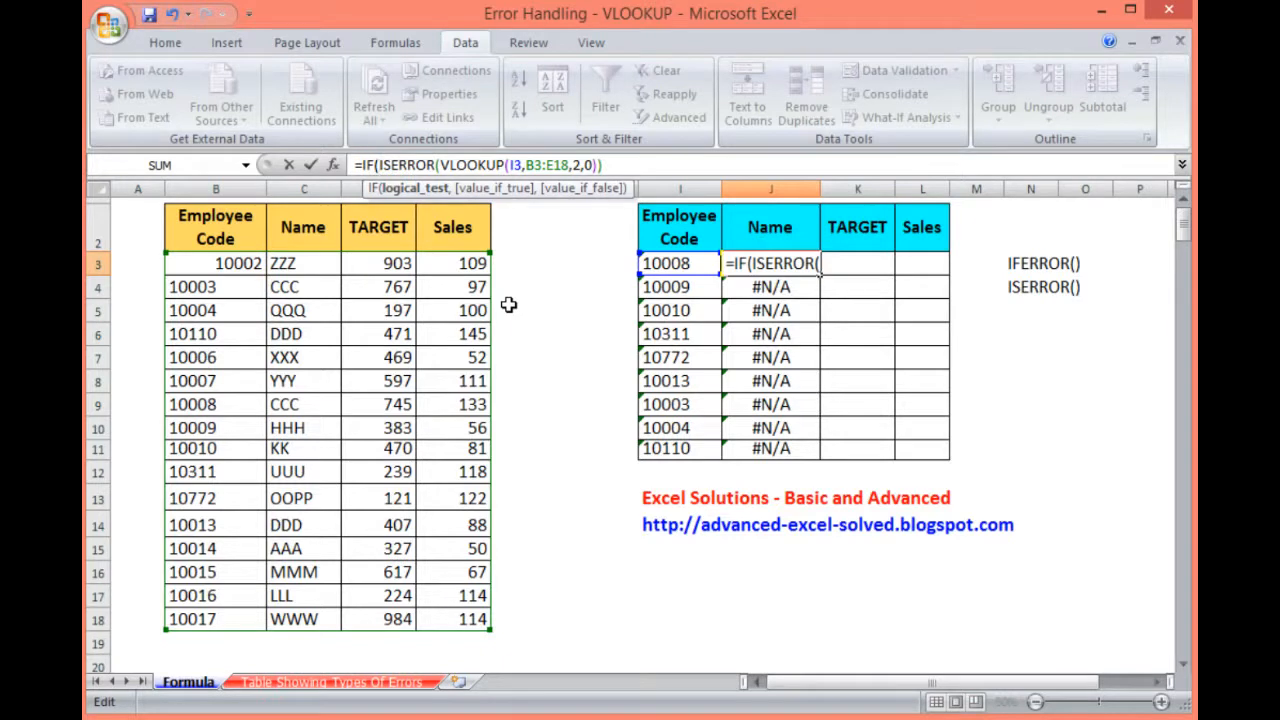
key(Escape)
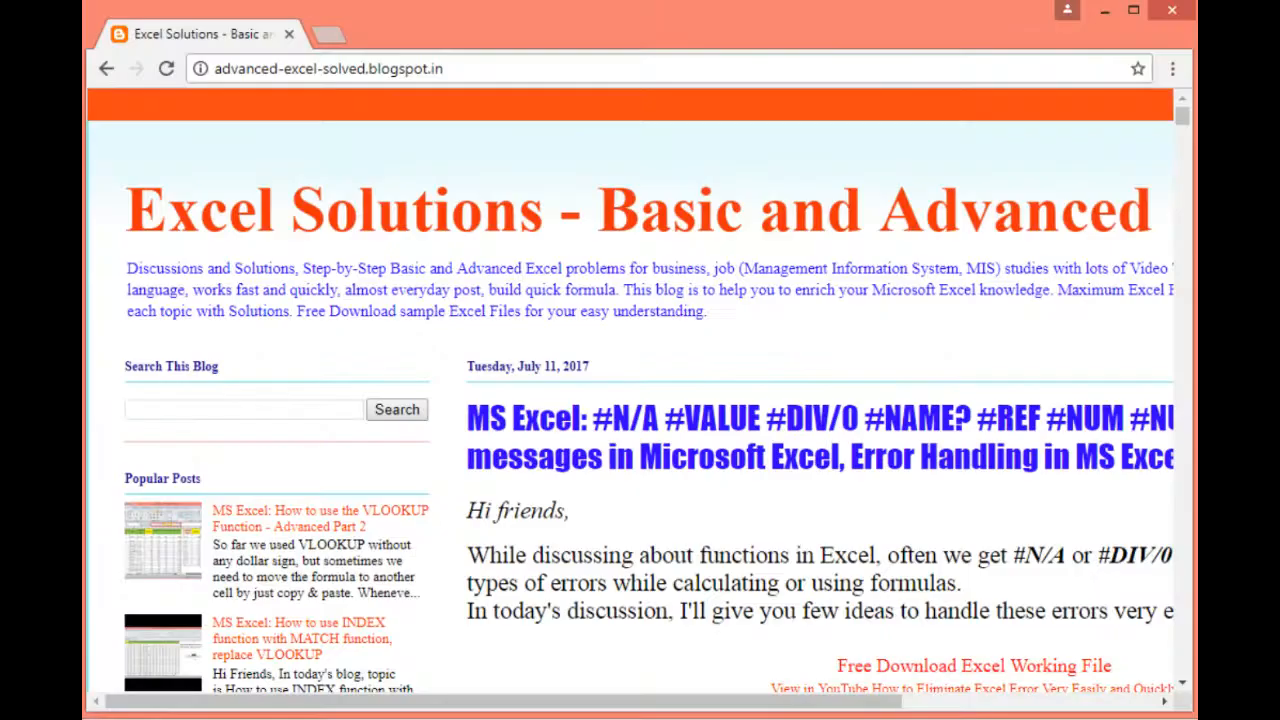
Step: Look through the error-handling post on the Excel Solutions - Basic and Advanced blog in the browser and return to the Excel workbook
drag(125, 212, 1131, 210)
click(1039, 211)
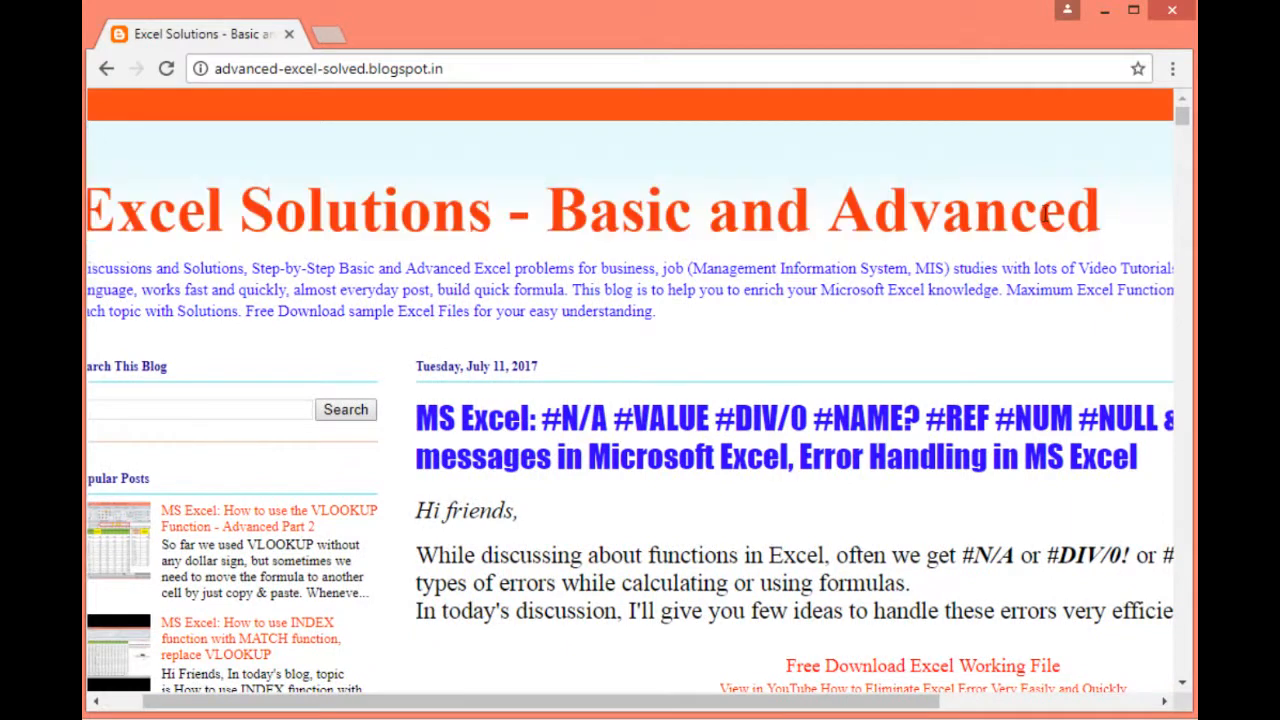
drag(900, 705, 862, 705)
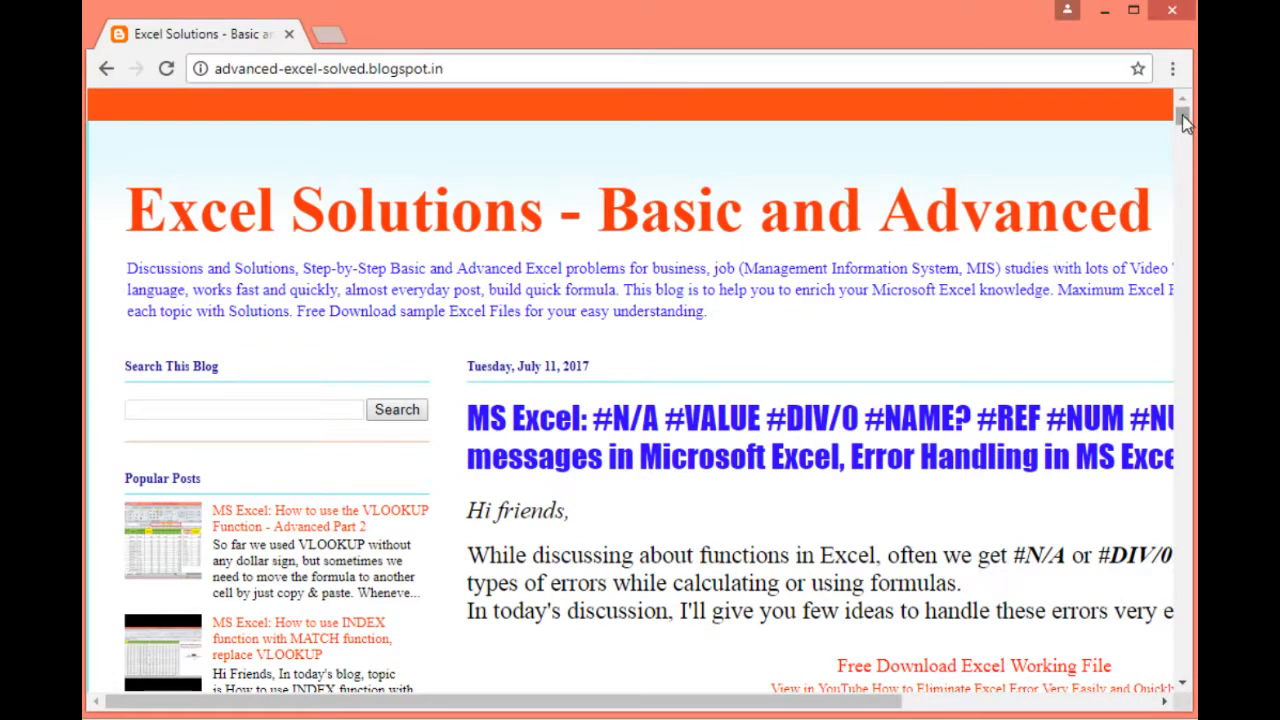
drag(1185, 120, 1089, 285)
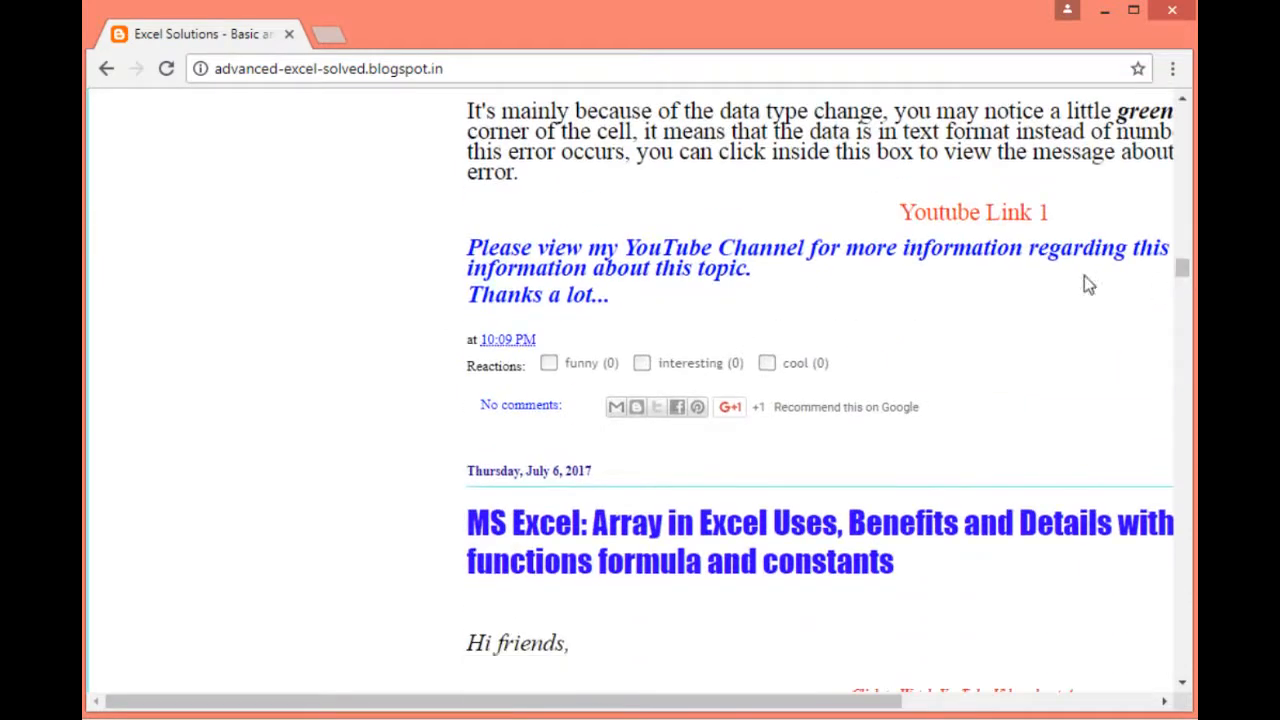
drag(1183, 268, 1181, 42)
drag(1184, 266, 1122, 60)
click(1104, 10)
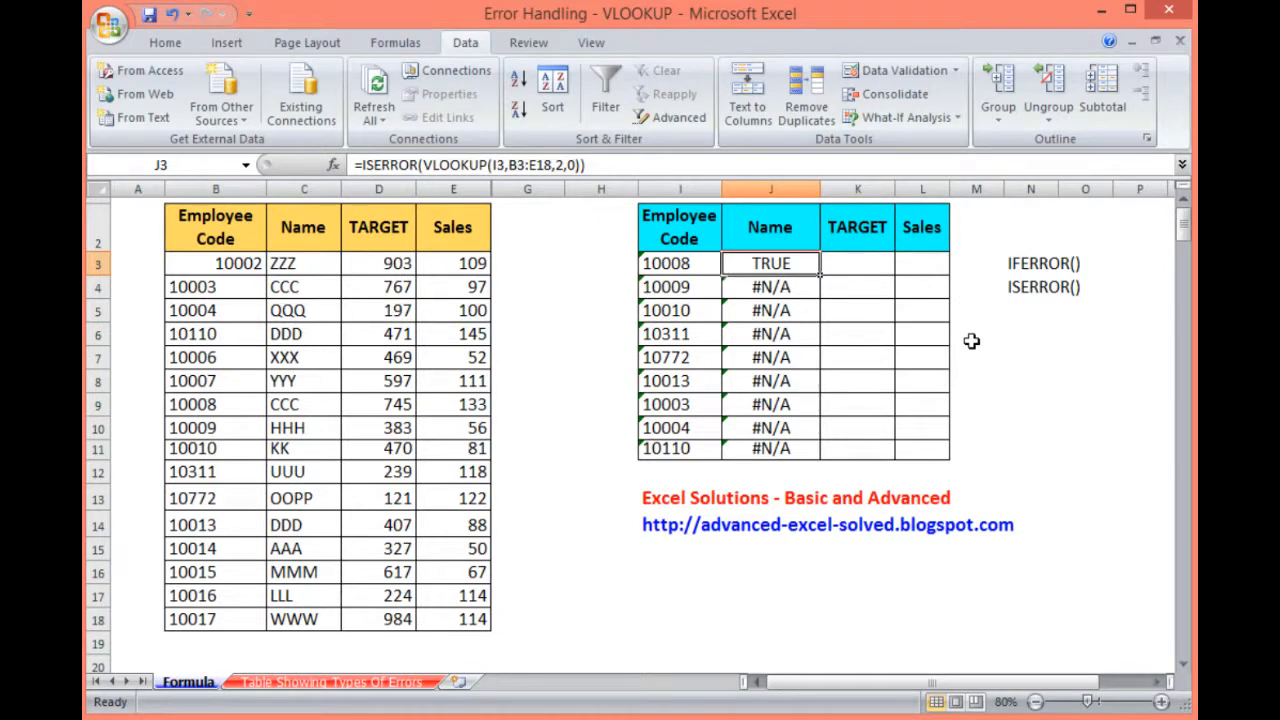
click(1088, 407)
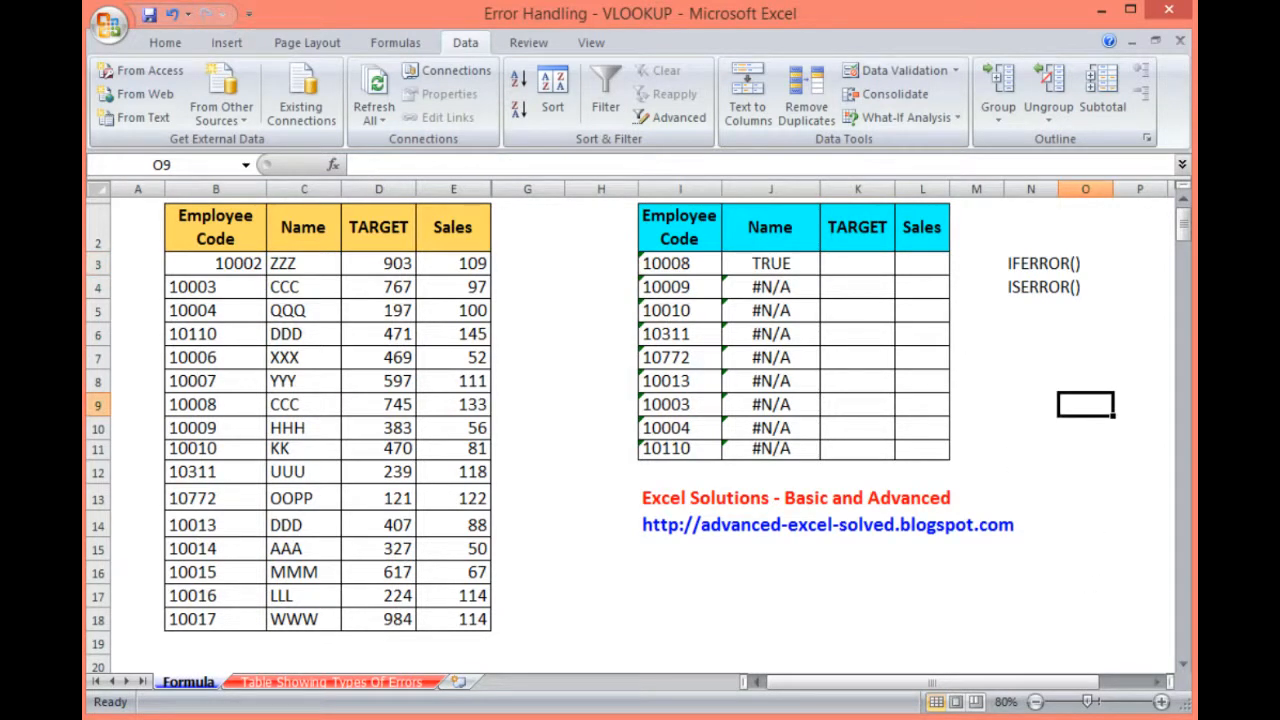